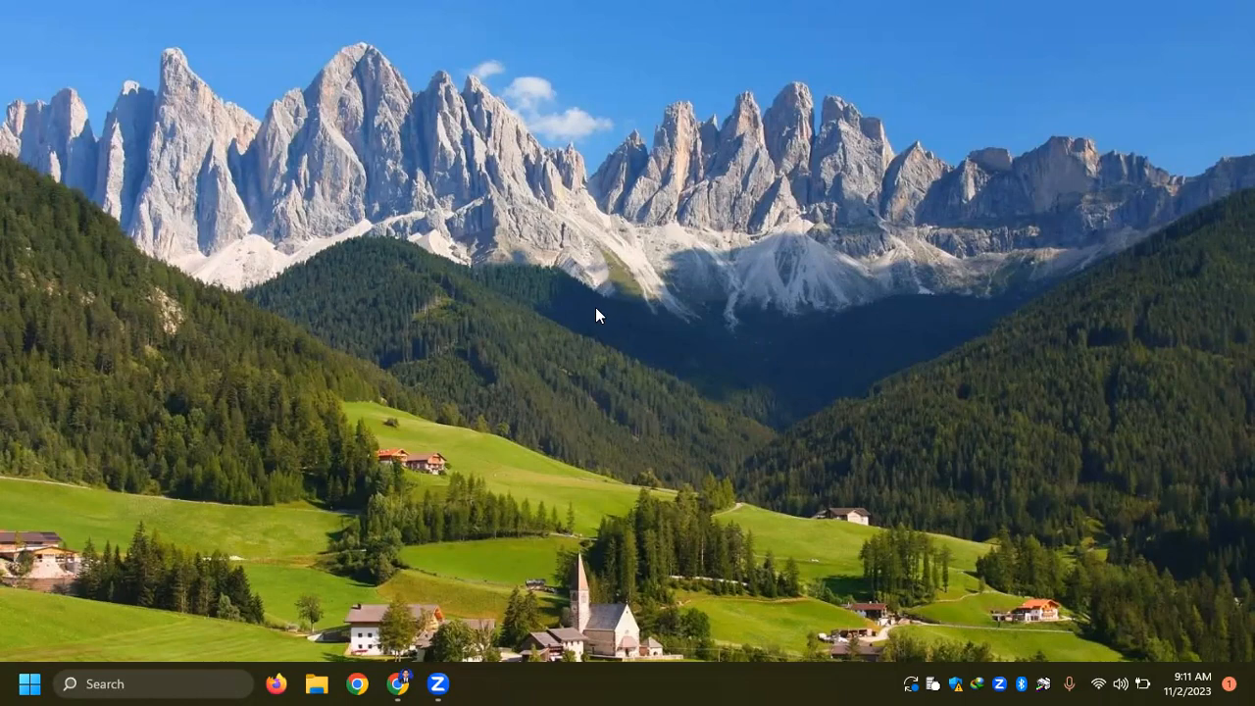
# - In Chrome, search the web for "sqlitestudio" and open the official sqlitestudio.pl website
pyautogui.click(397, 684)
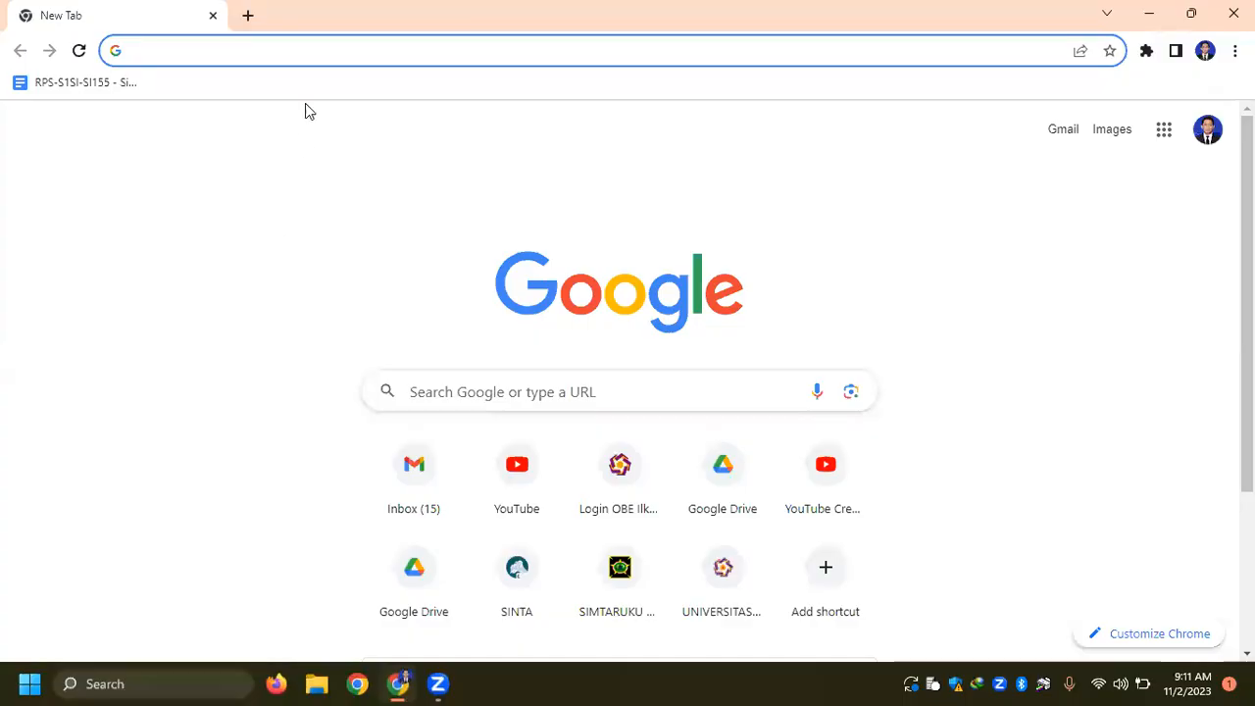
pyautogui.click(324, 56)
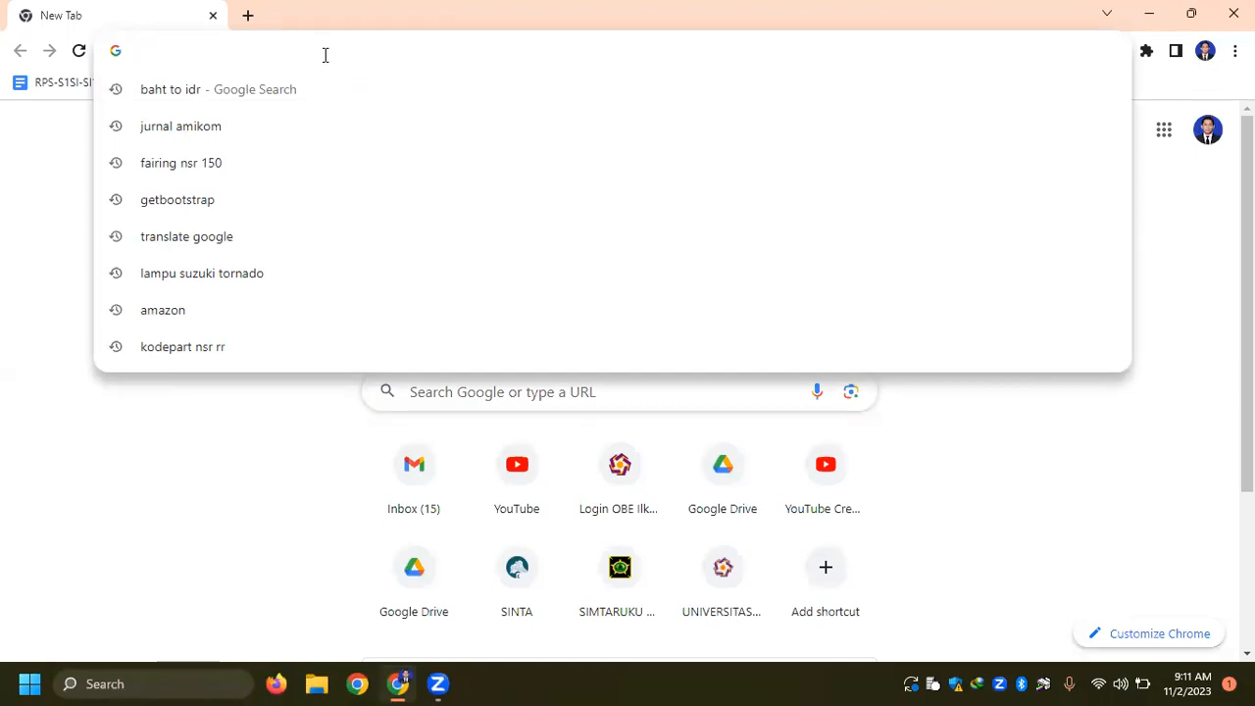
pyautogui.write('sqlite')
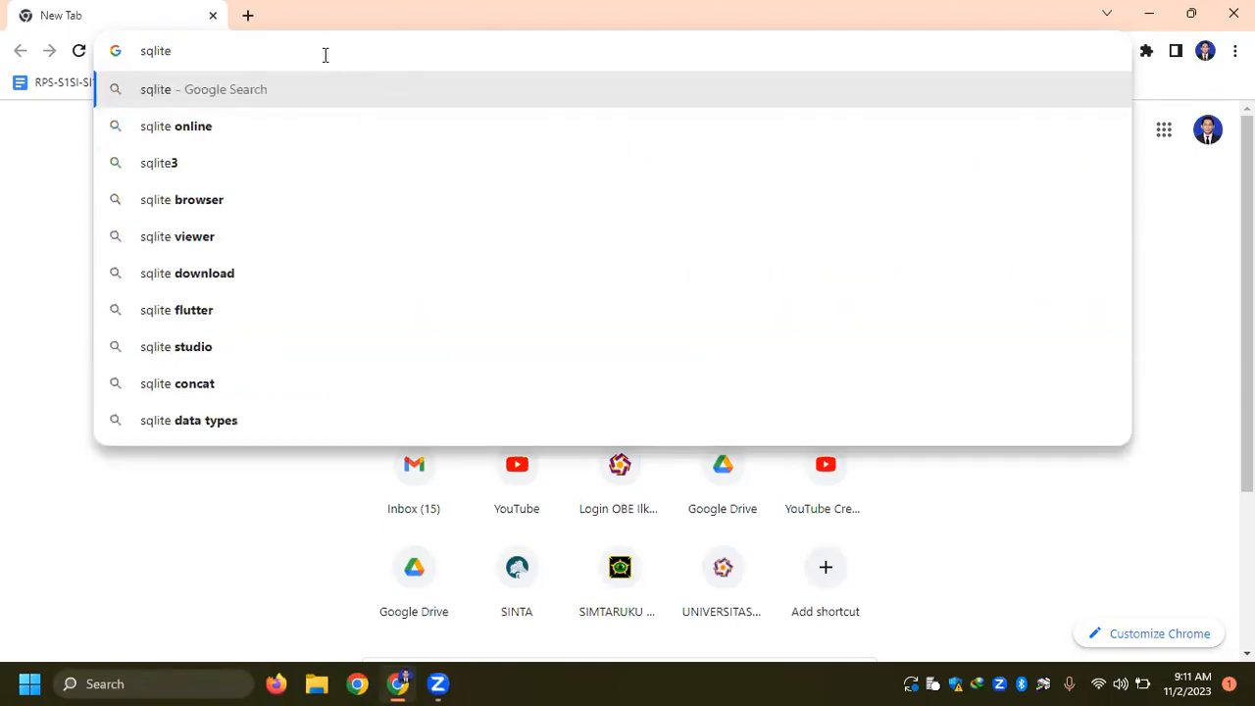
pyautogui.write('s')
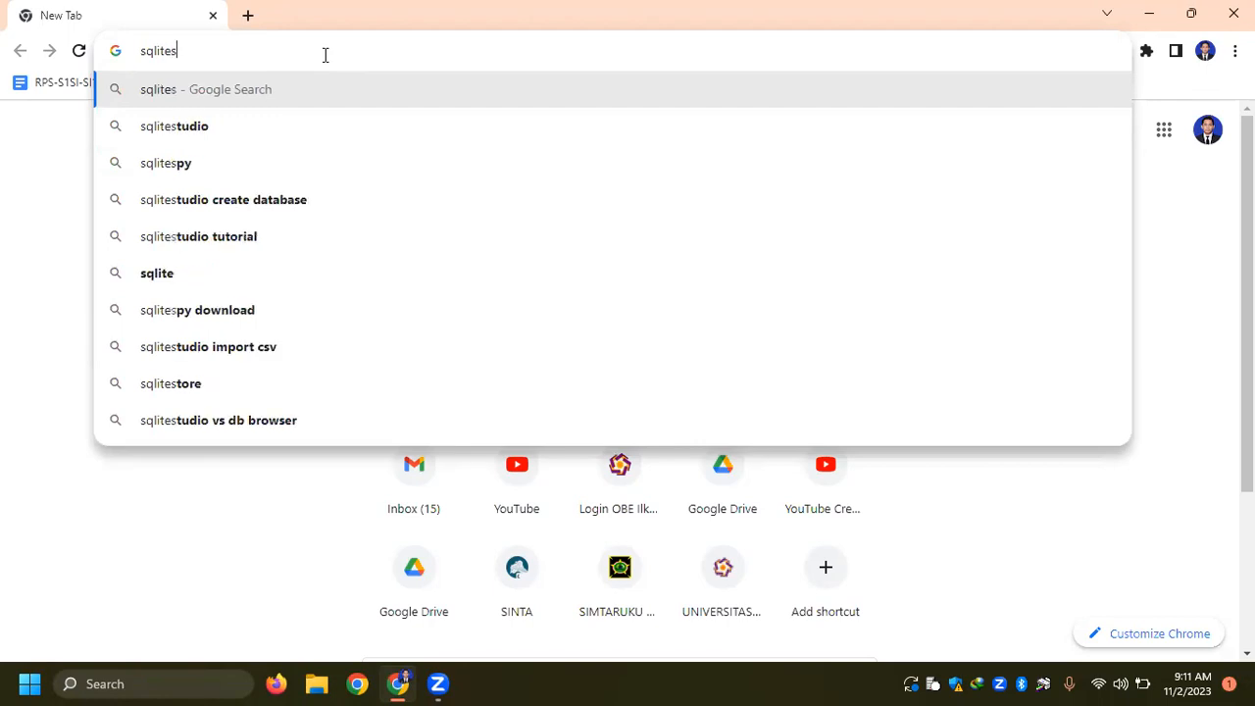
pyautogui.write('tudio')
pyautogui.press('Return')
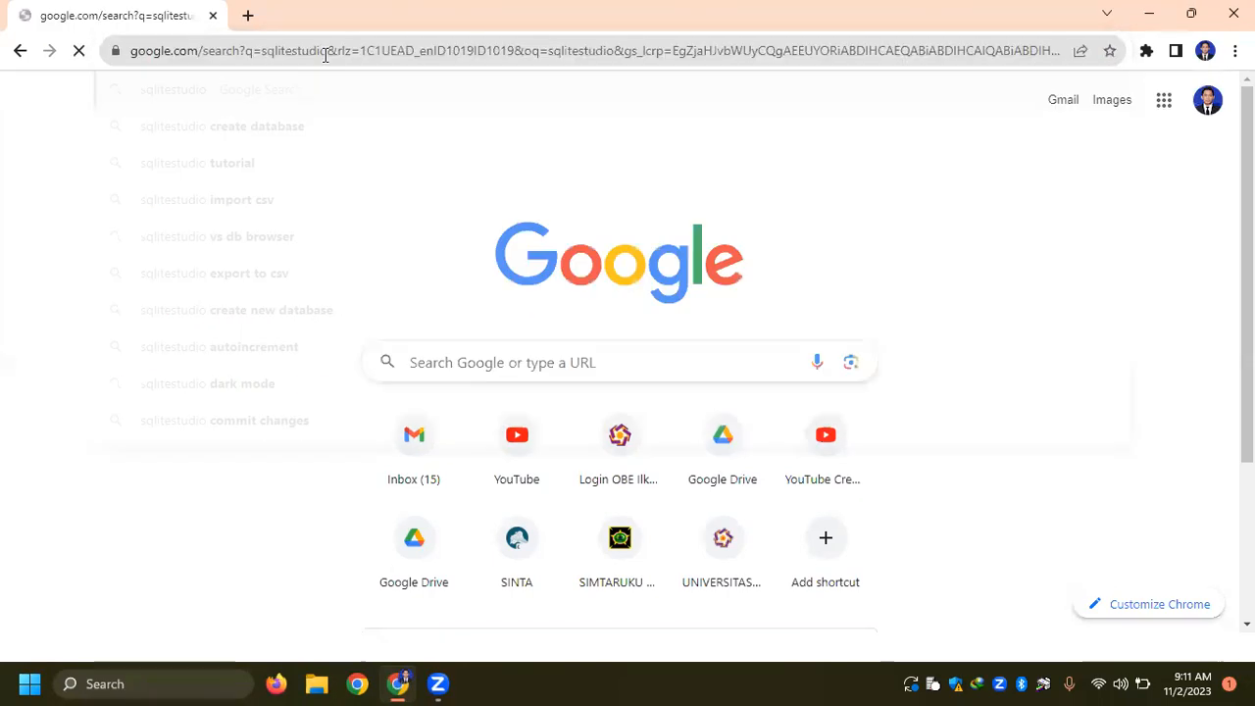
pyautogui.click(259, 297)
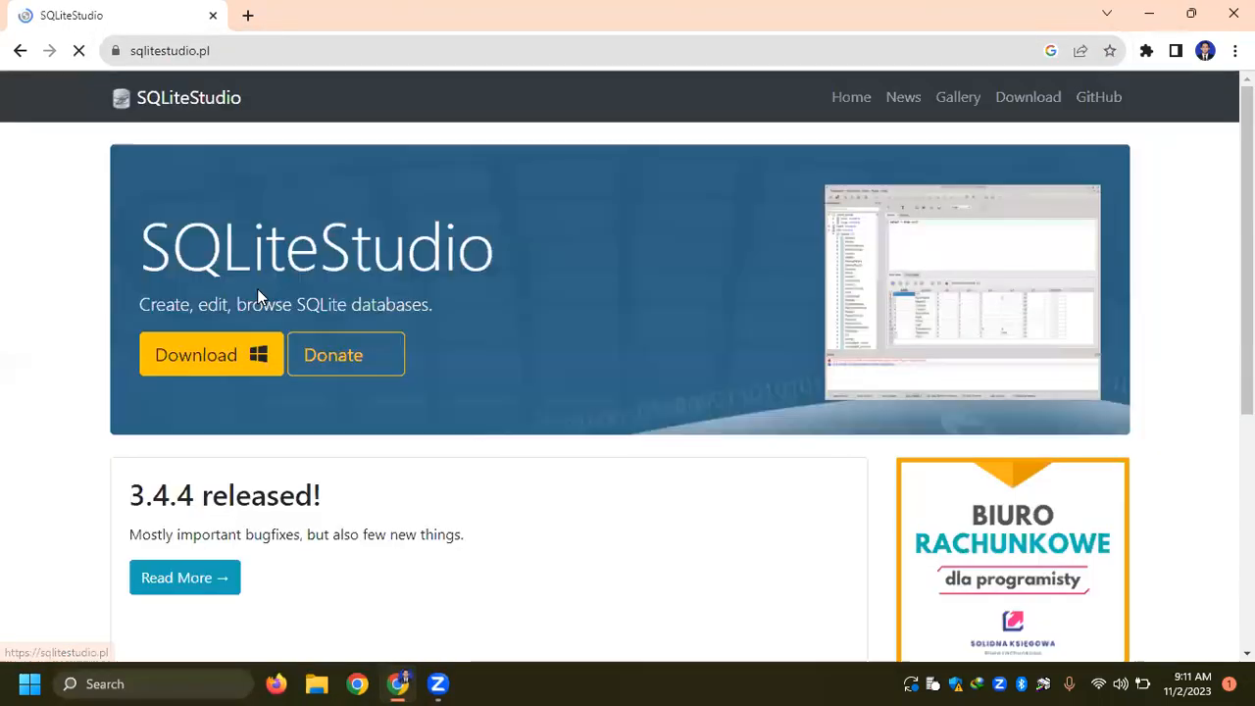
# - Download the SQLiteStudio 3.4.4 Windows x64 installer to Downloads\Programs and open its containing folder
pyautogui.click(212, 358)
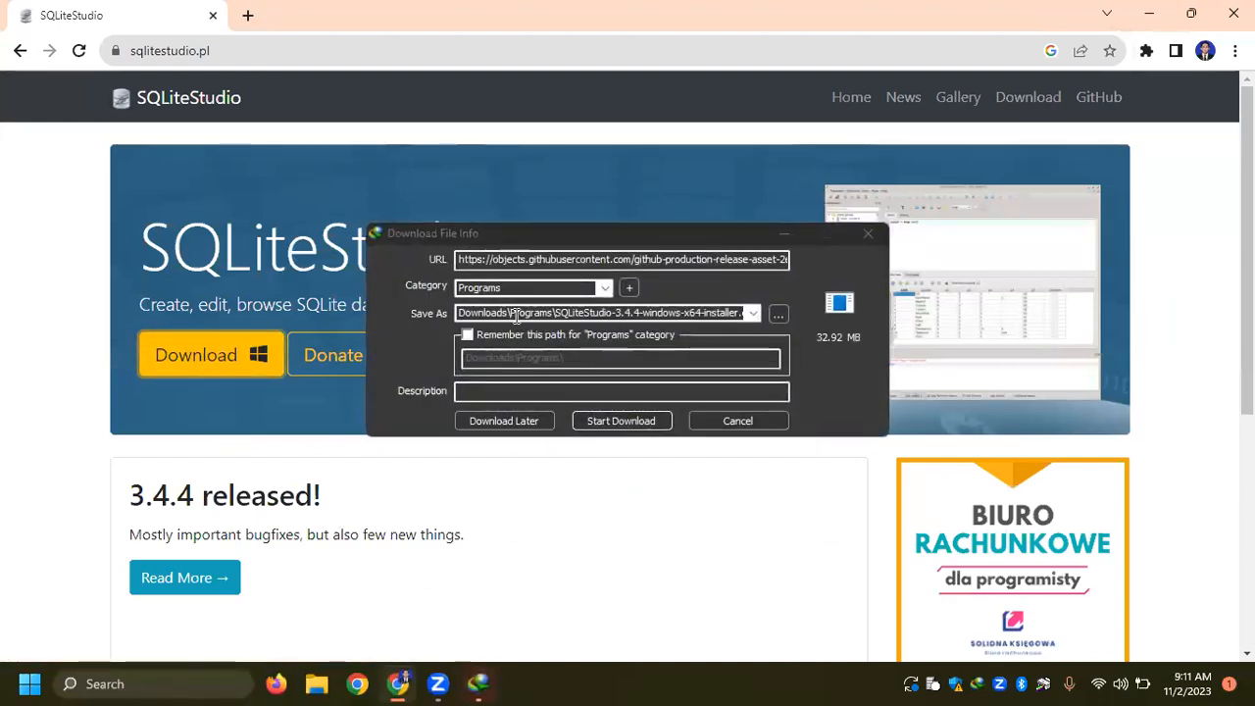
pyautogui.click(627, 420)
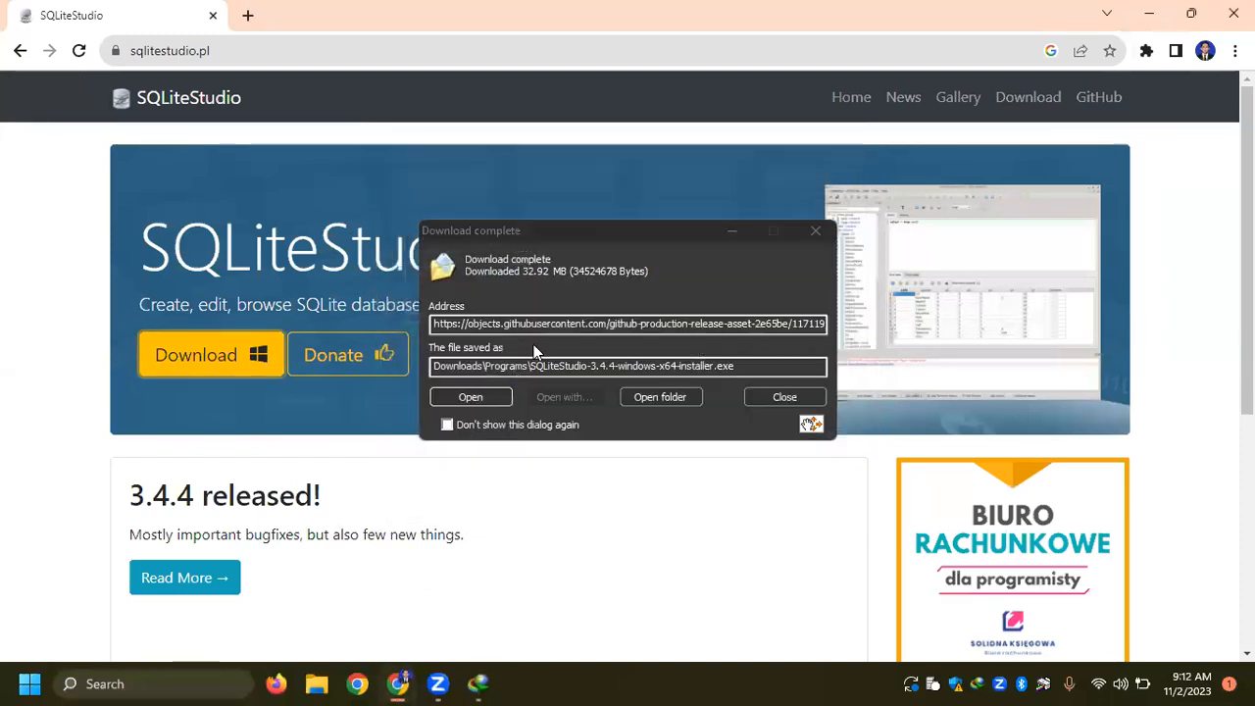
pyautogui.click(677, 396)
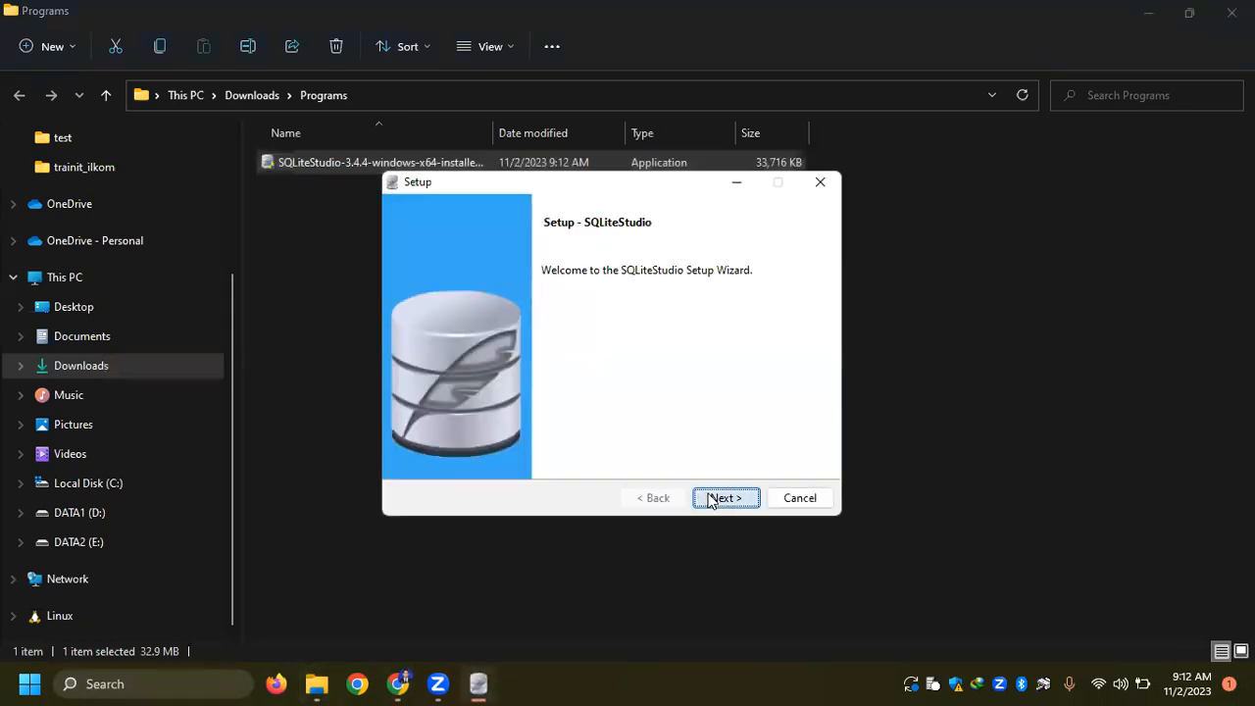
# - Install SQLiteStudio with the license accepted and SQLite file extensions associated, and launch it with American English as the language
pyautogui.click(716, 498)
pyautogui.click(586, 437)
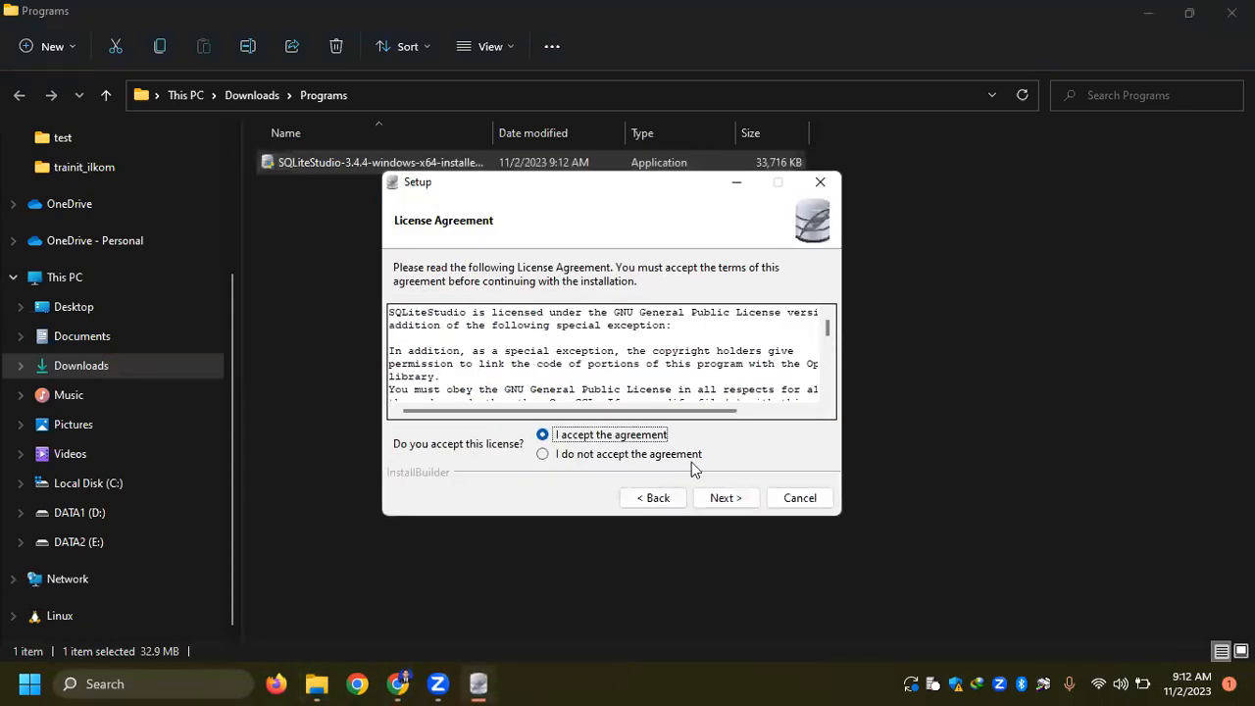
pyautogui.click(723, 500)
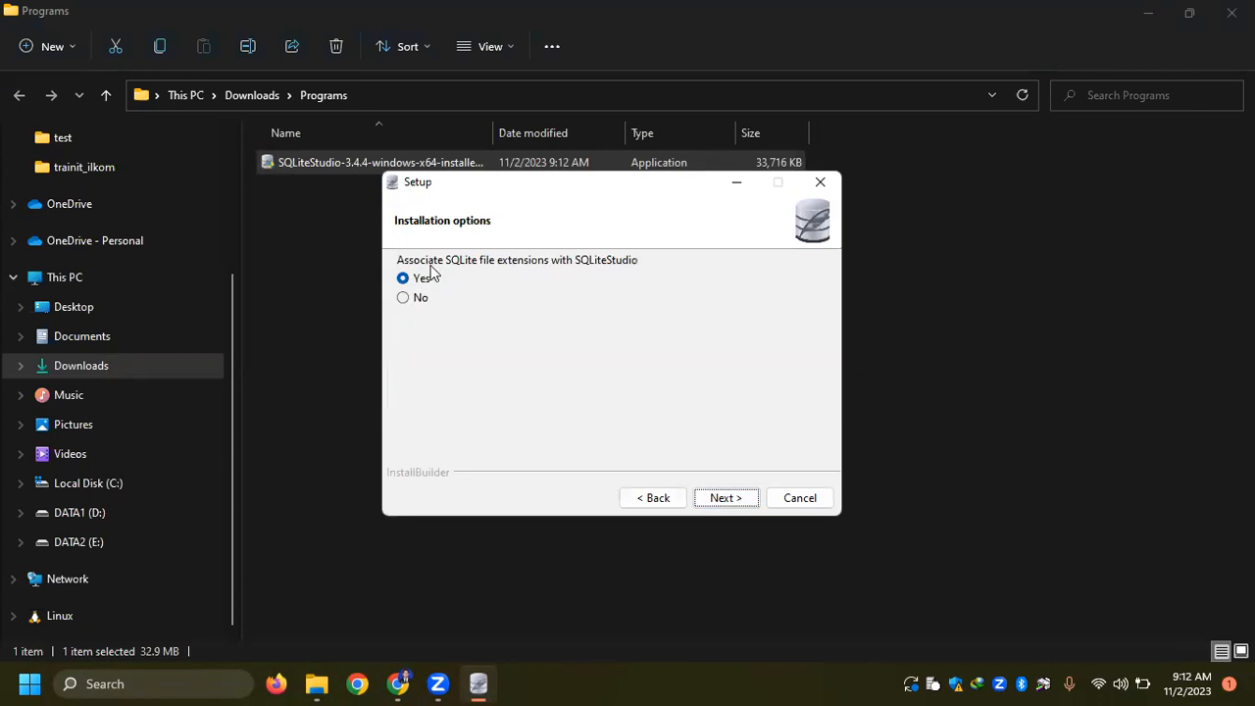
pyautogui.click(717, 498)
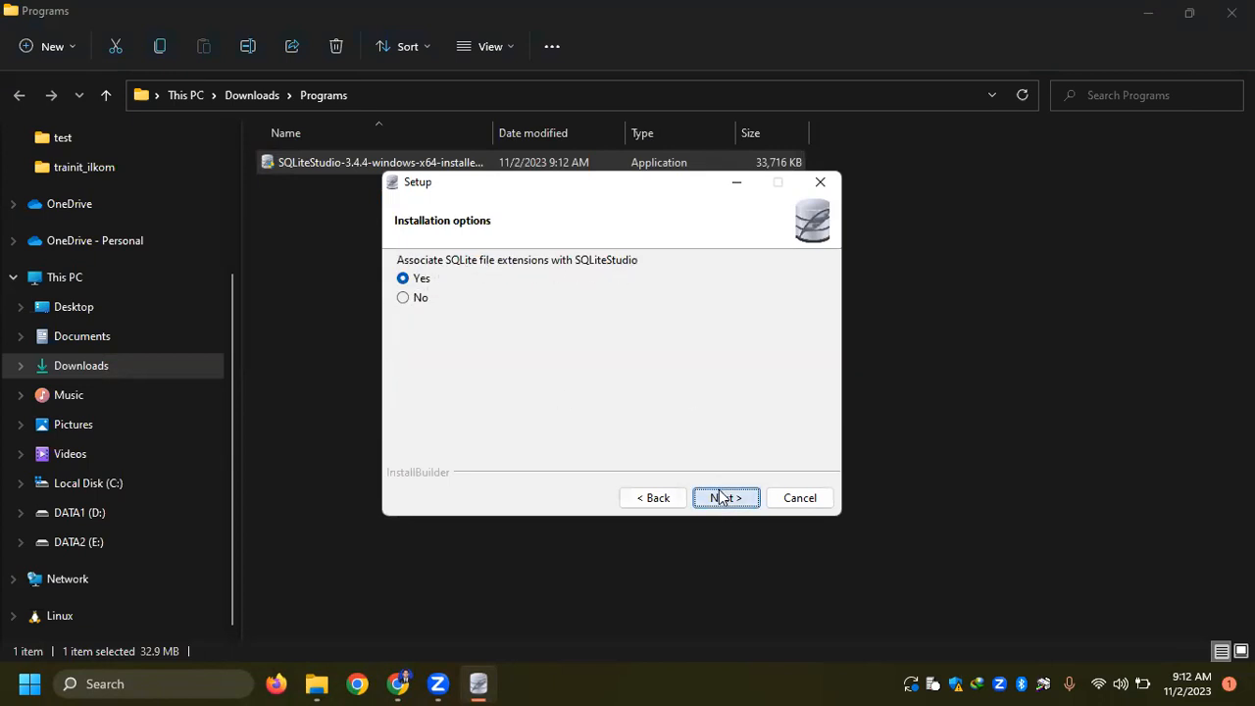
pyautogui.click(732, 498)
pyautogui.click(725, 499)
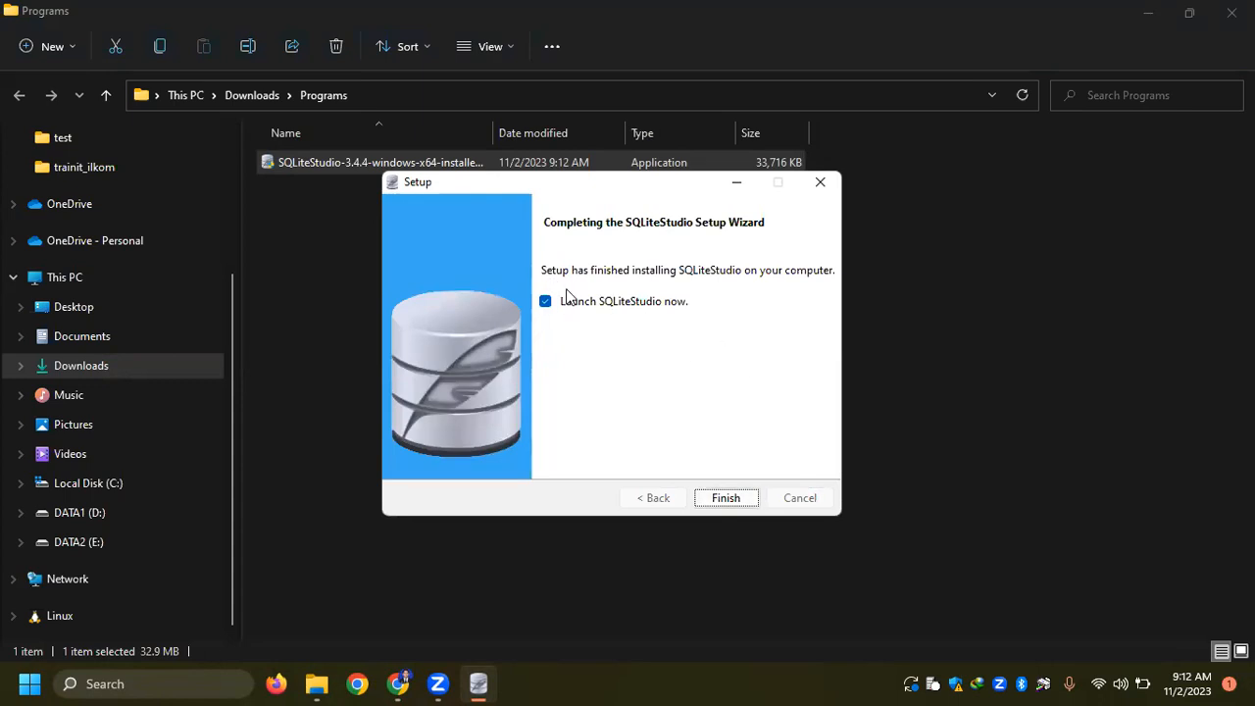
pyautogui.click(730, 500)
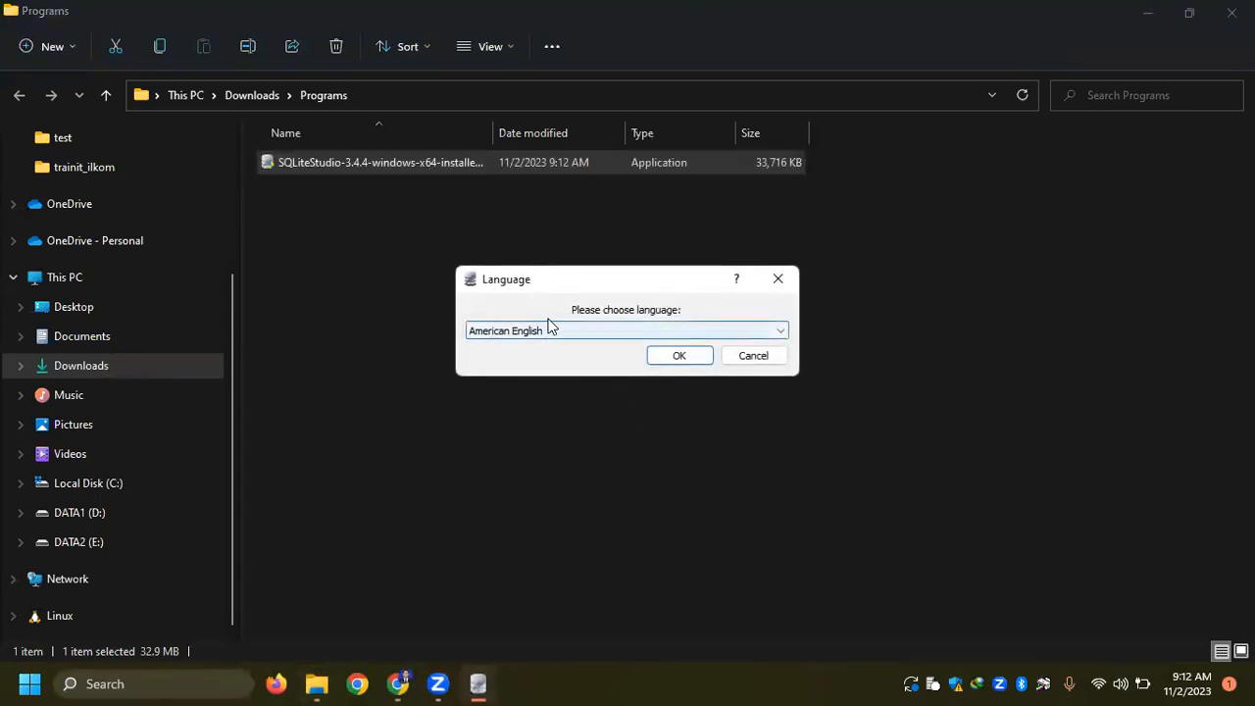
pyautogui.click(700, 359)
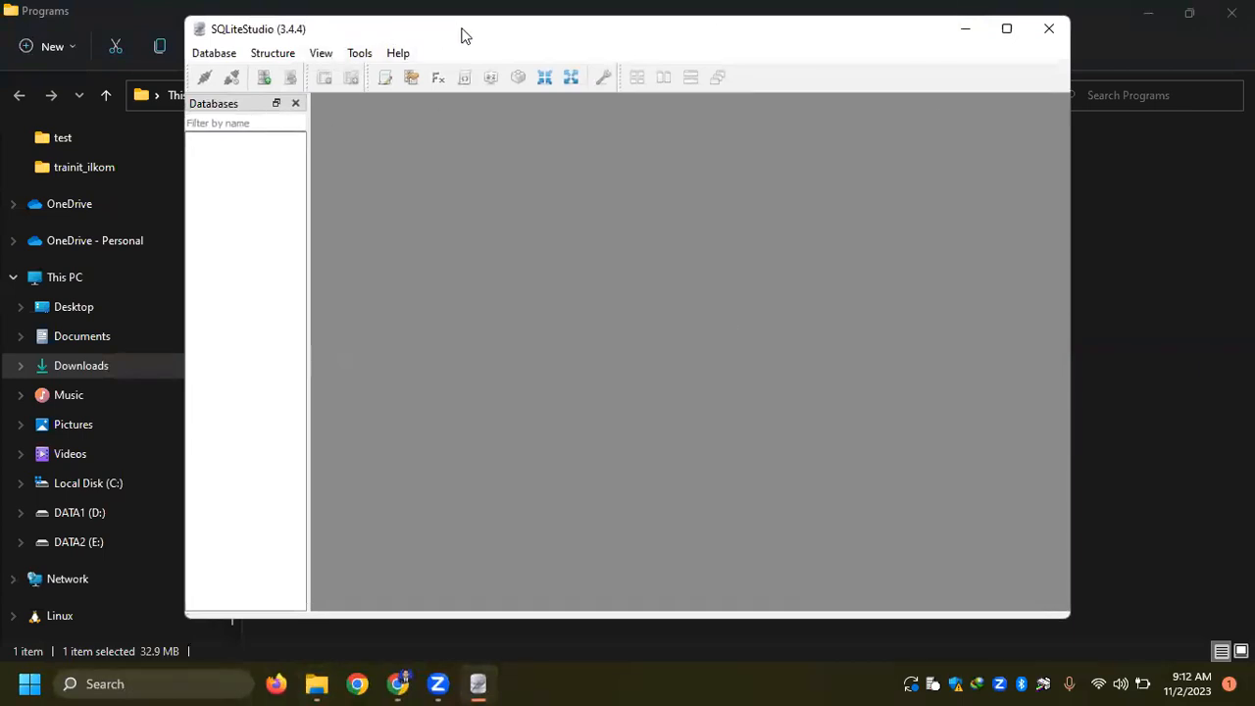
# - Close the Programs folder and the SQLiteStudio window, and relaunch SQLiteStudio from the installed apps
pyautogui.moveTo(463, 36); pyautogui.dragTo(449, 67)
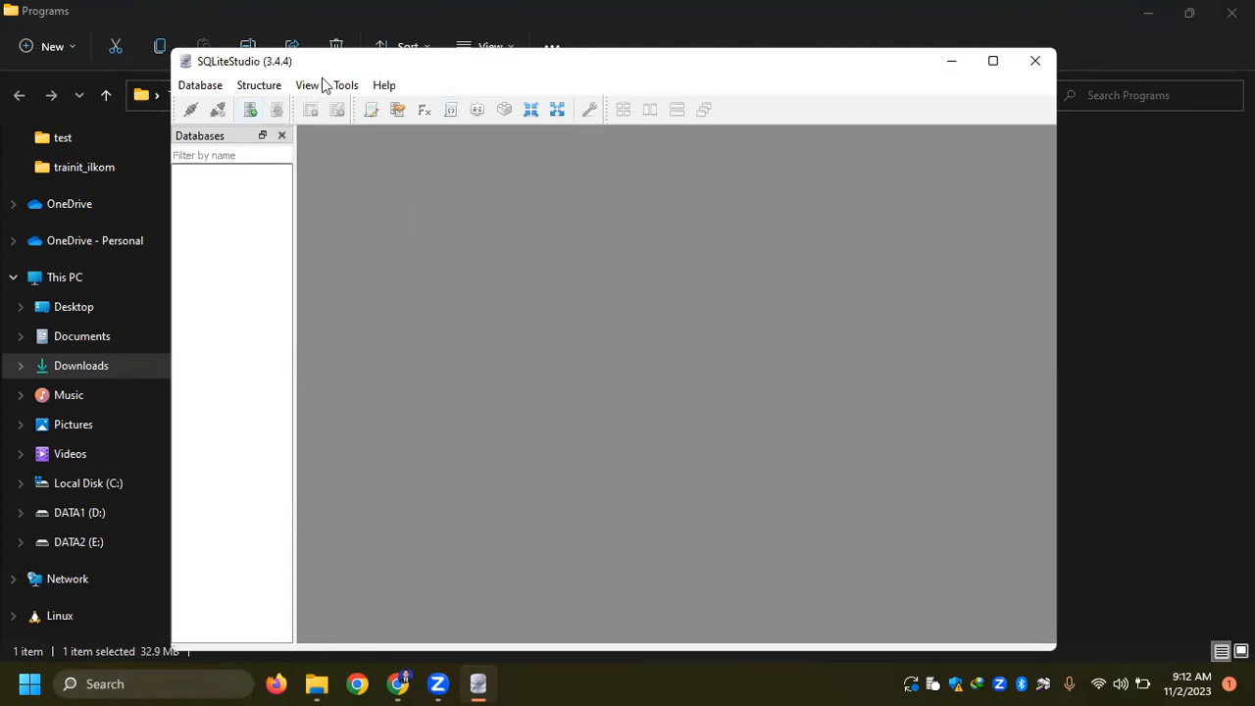
pyautogui.moveTo(449, 64); pyautogui.dragTo(523, 88)
pyautogui.click(1233, 13)
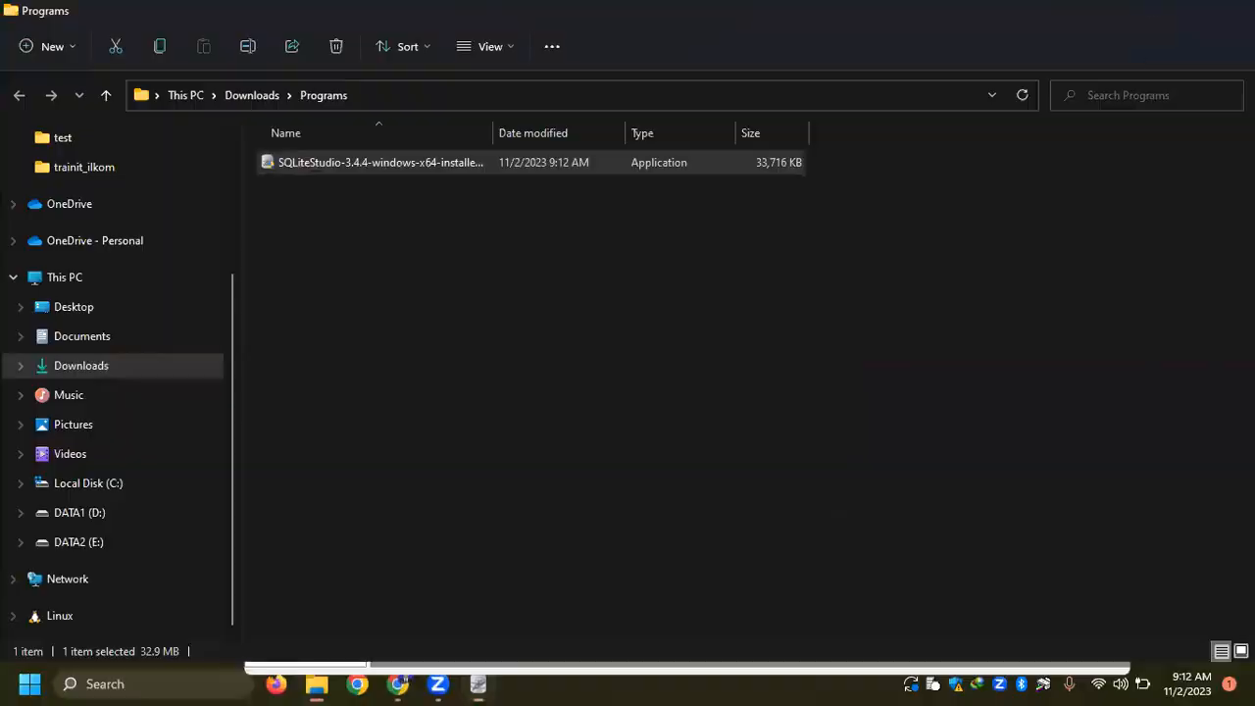
pyautogui.click(1099, 83)
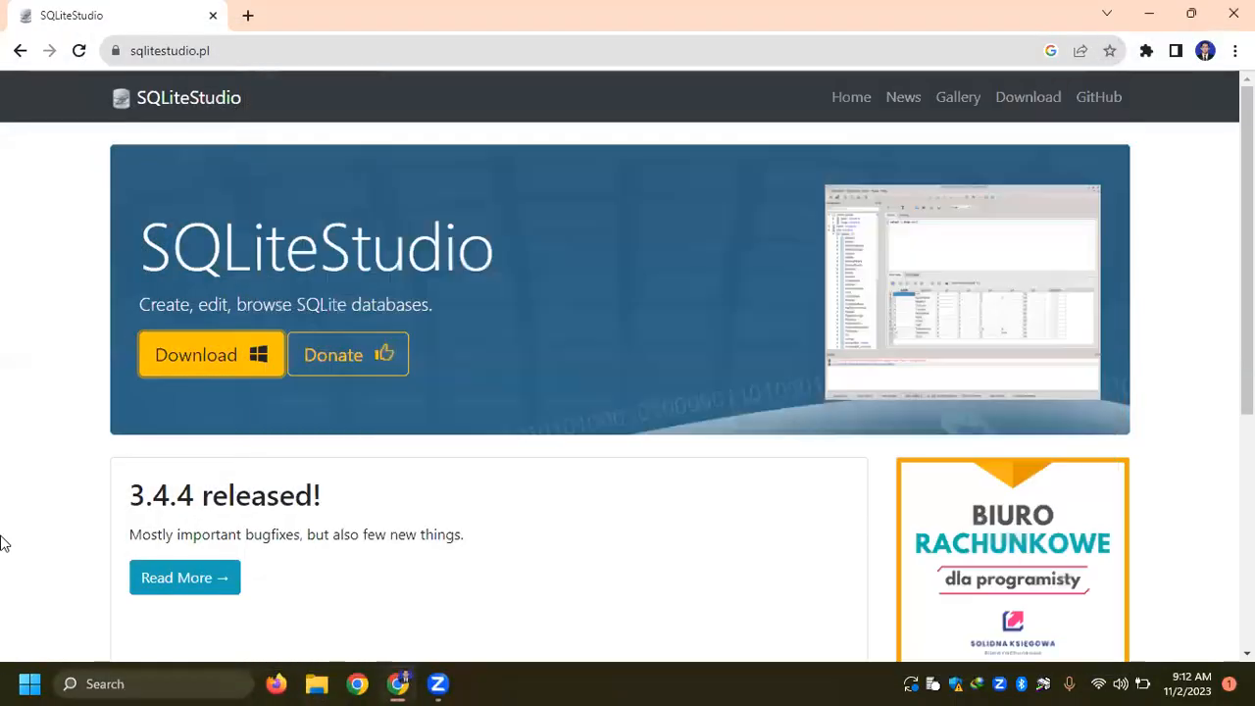
pyautogui.click(30, 683)
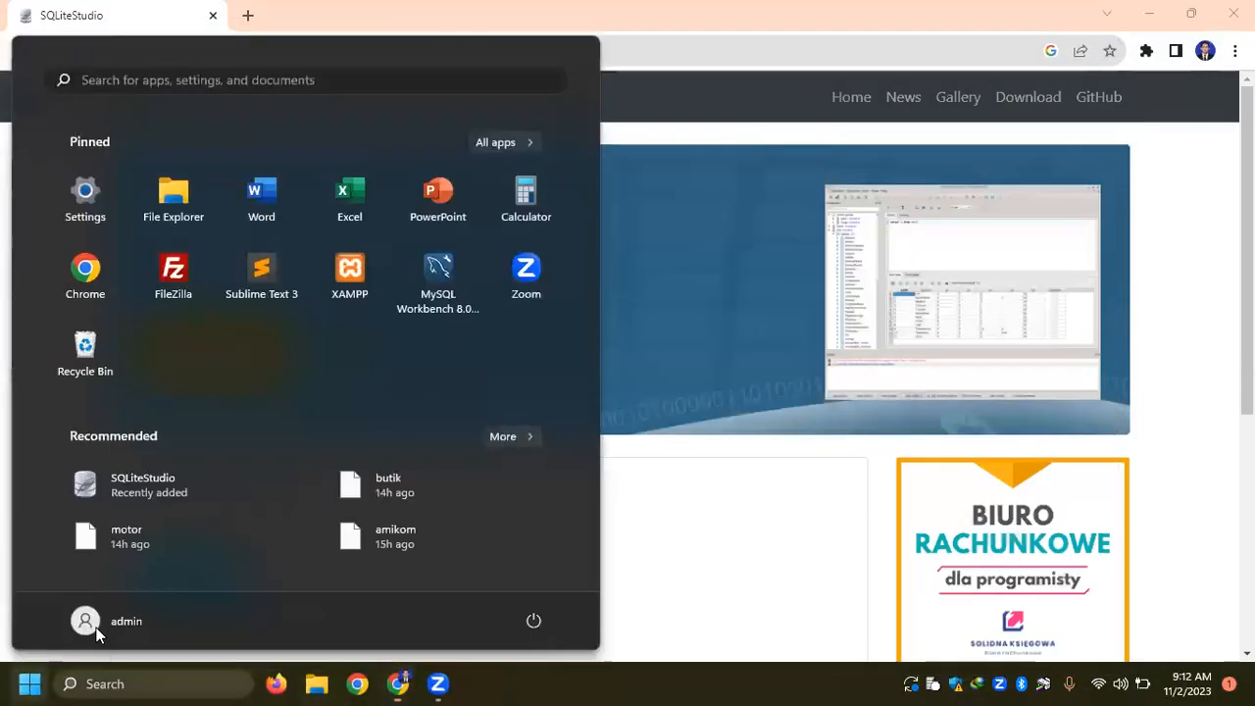
pyautogui.click(136, 485)
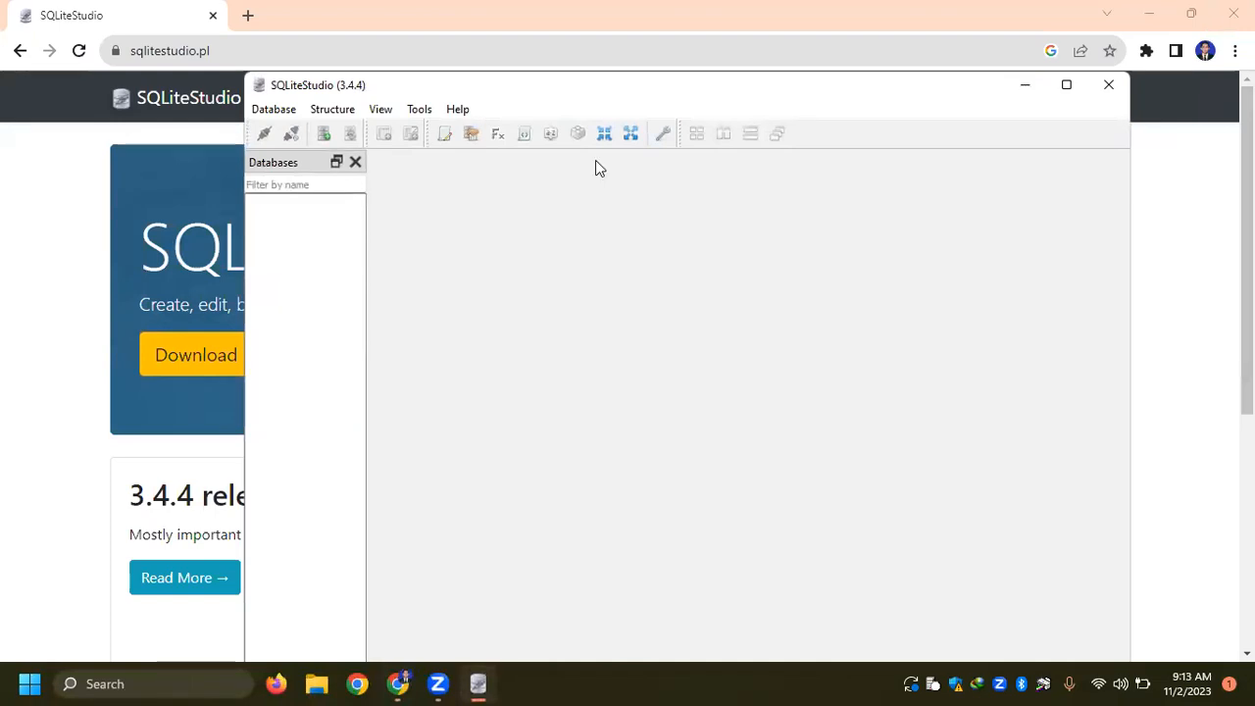
# - Start adding a SQLite 3 database, specifying a new file named kampus in the DOSEN folder on the Desktop
pyautogui.click(275, 109)
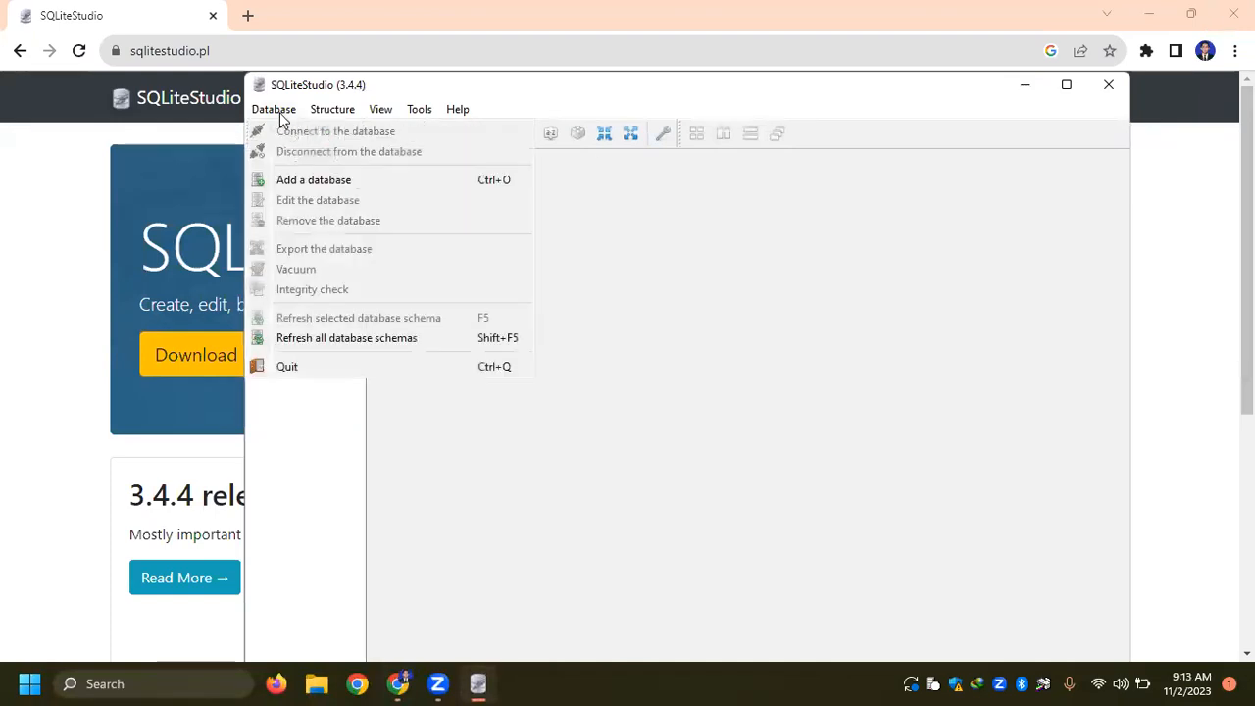
pyautogui.click(311, 183)
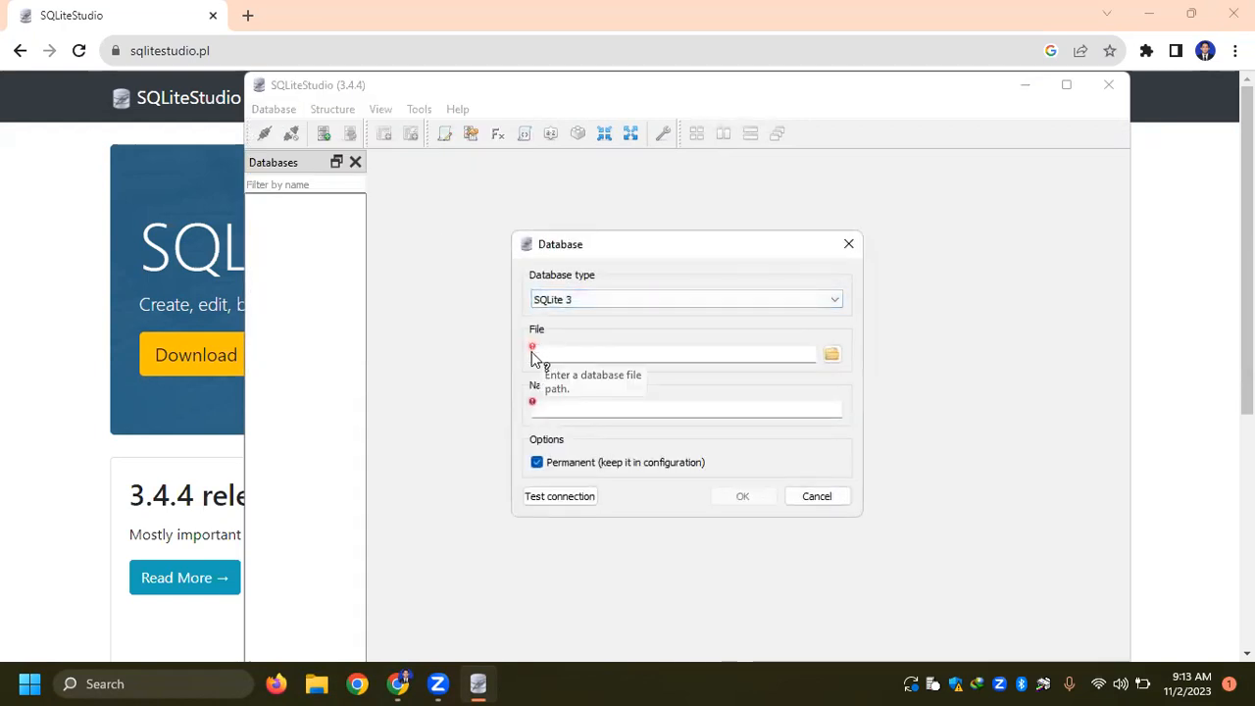
pyautogui.click(830, 356)
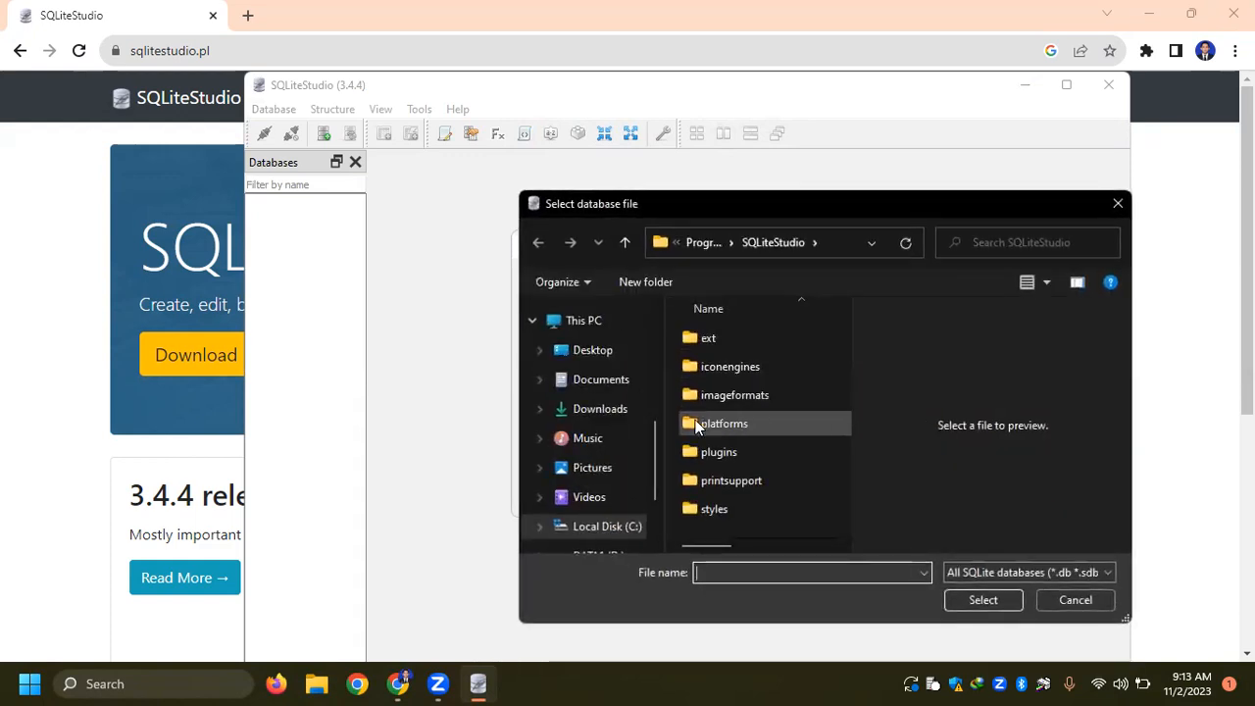
pyautogui.click(593, 353)
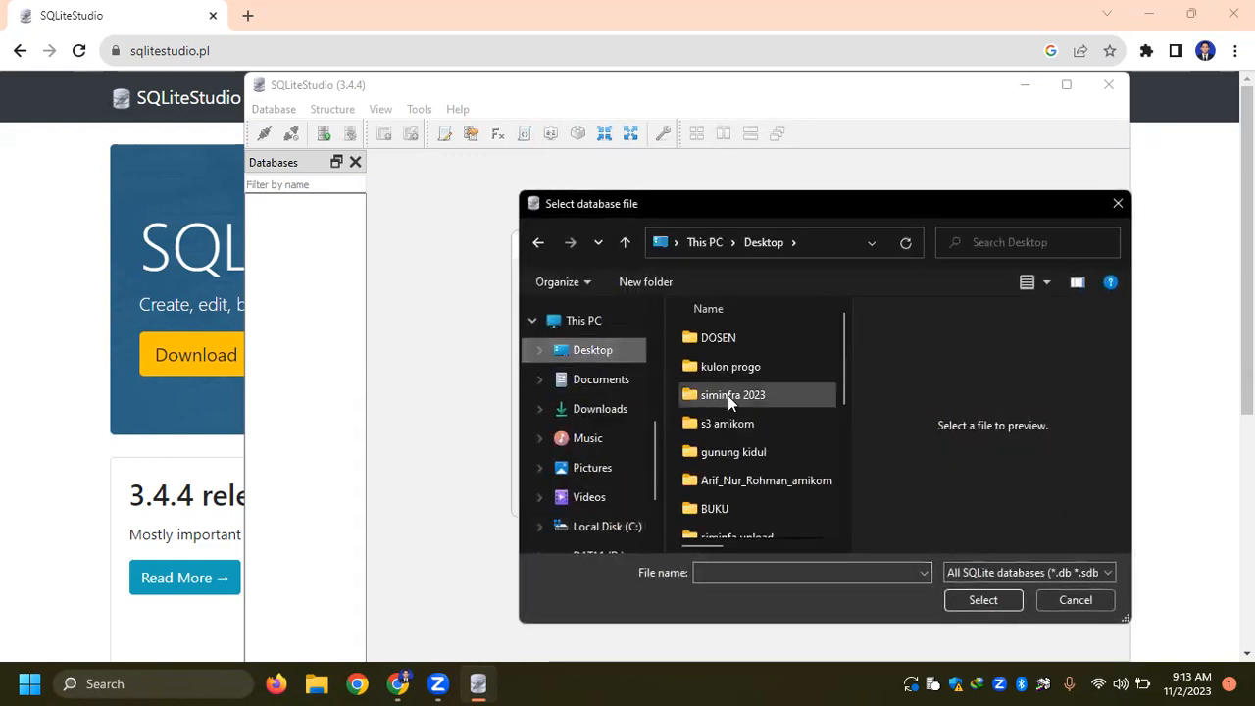
pyautogui.doubleClick(724, 343)
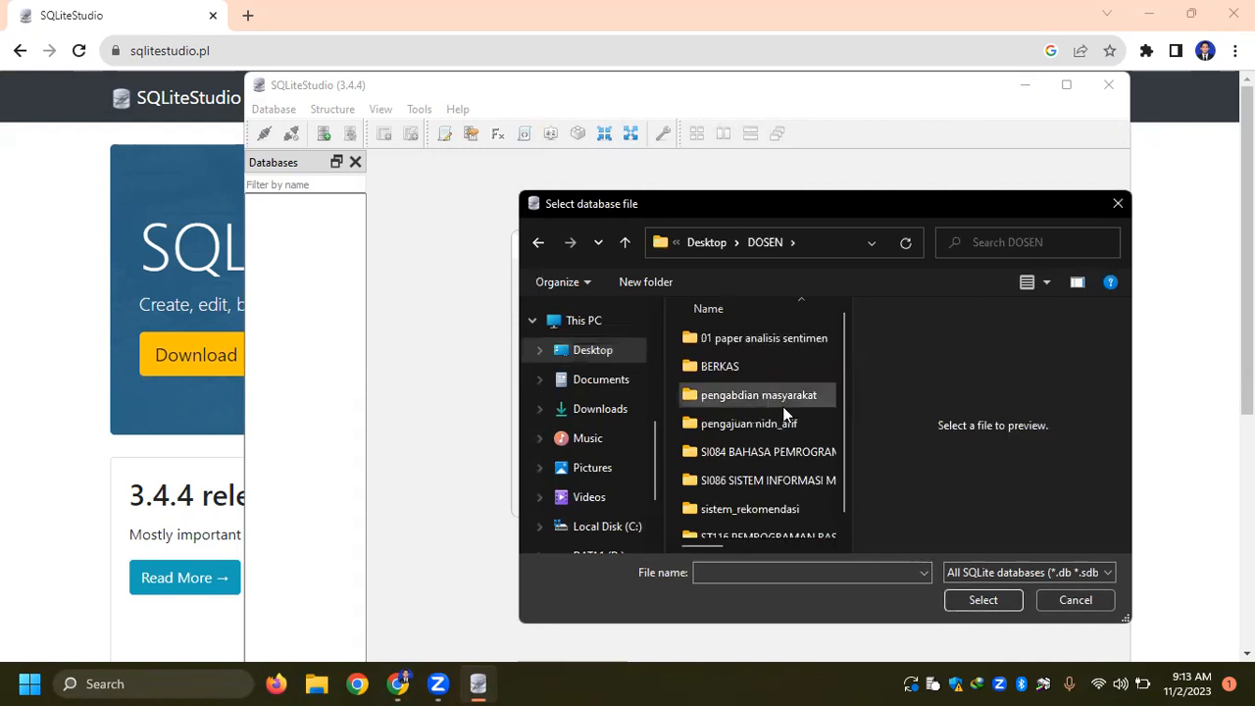
pyautogui.scroll(-1, 765, 500)
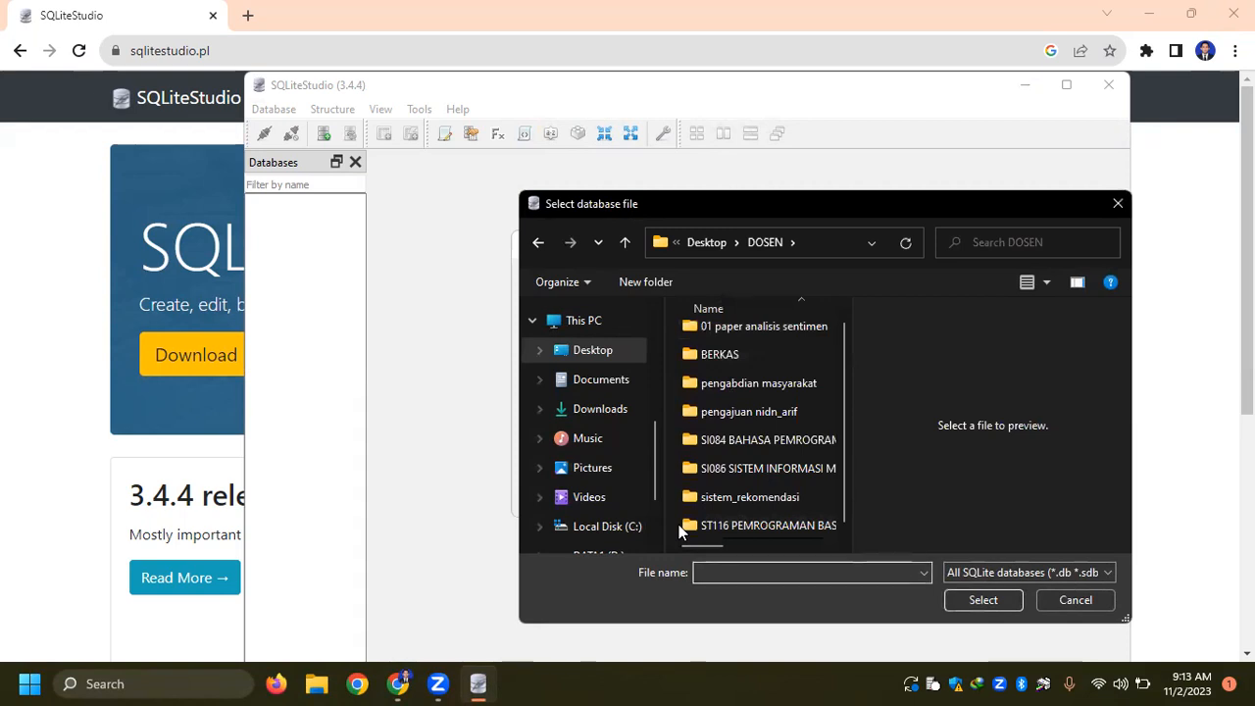
pyautogui.write('kampus')
pyautogui.press('Return')
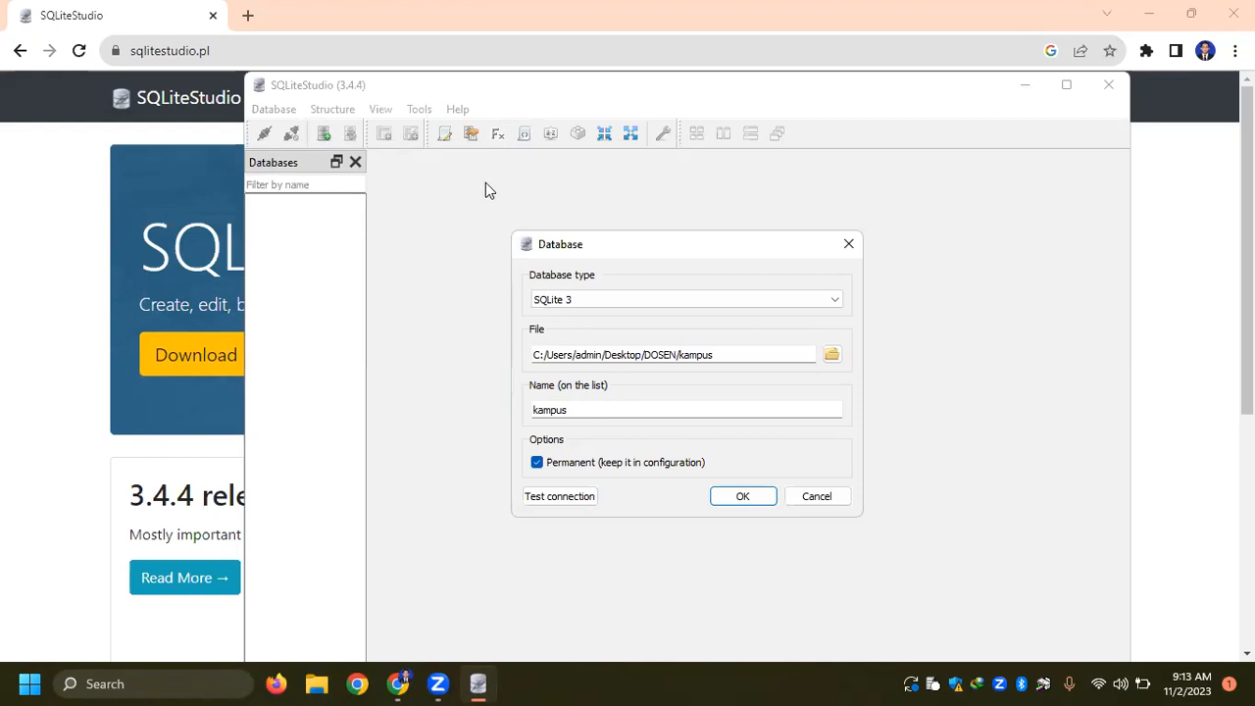
# - In a new Chrome tab, search Google Images for "gudang dengan rak" and open the Ruparupa storage rack picture
pyautogui.click(249, 19)
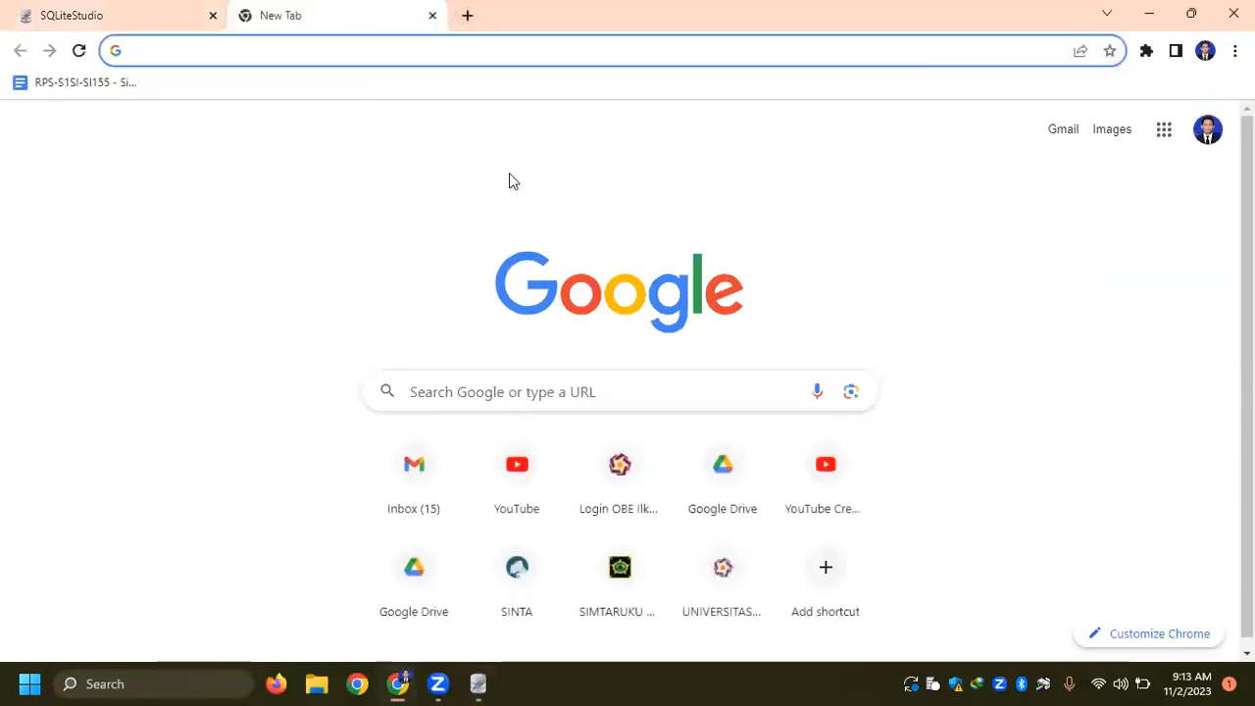
pyautogui.write('gudang dengan rak')
pyautogui.press('Return')
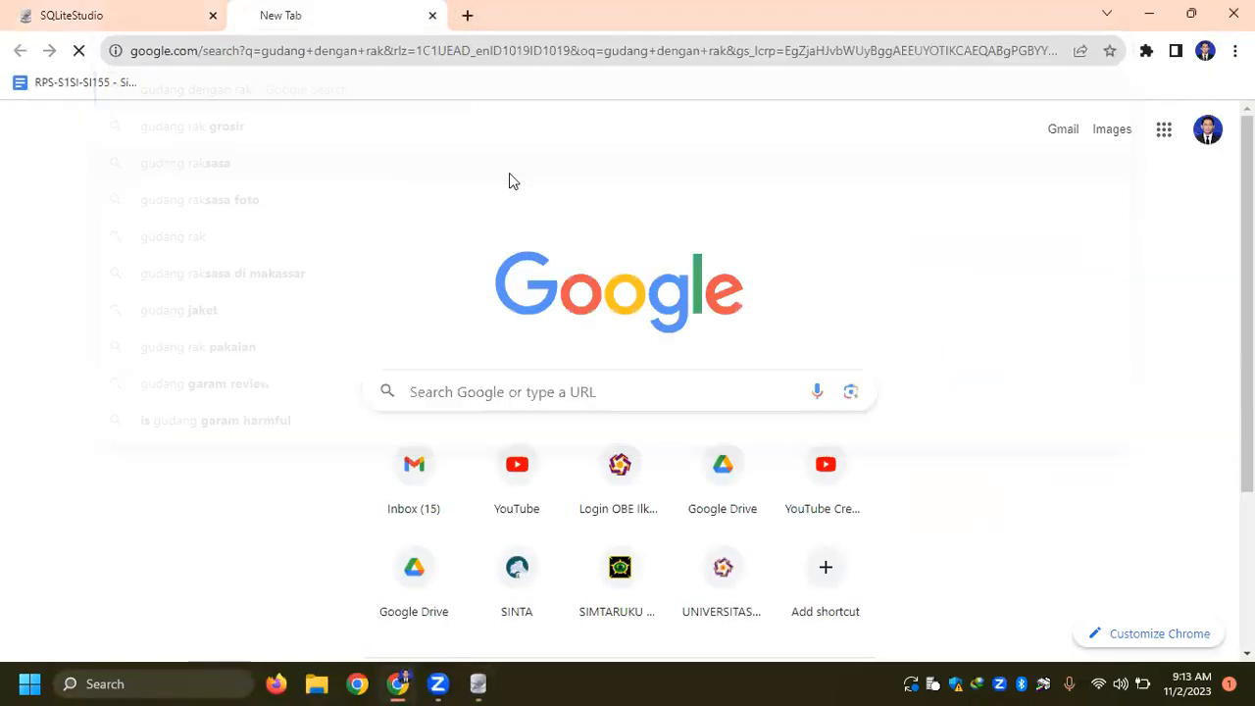
pyautogui.click(242, 172)
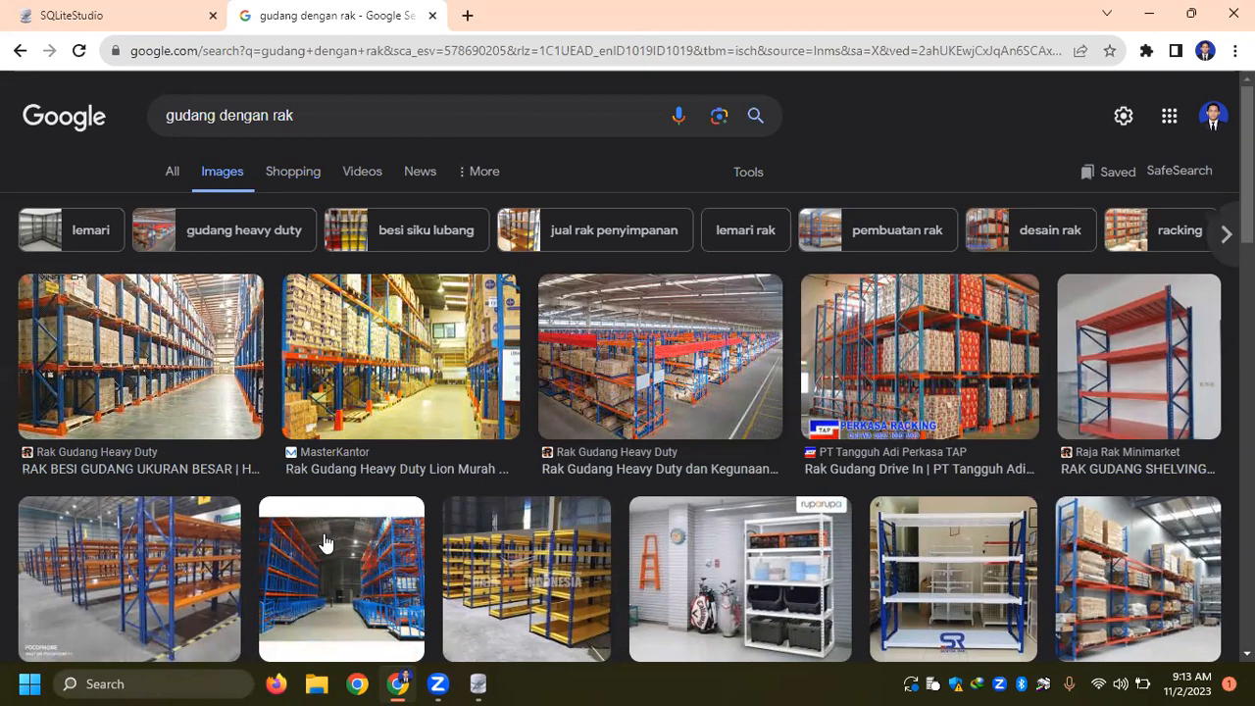
pyautogui.scroll(-1, 509, 505)
pyautogui.click(692, 477)
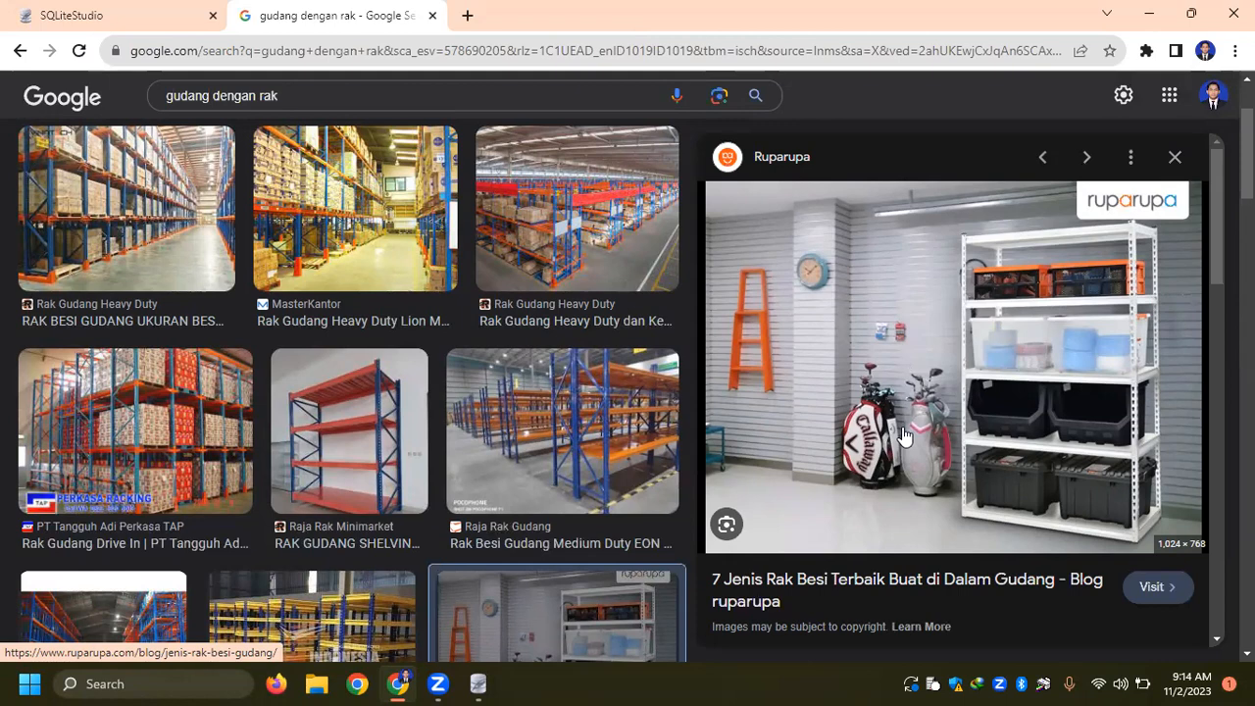
# - Find Notepad among the installed apps and open it
pyautogui.press('super')
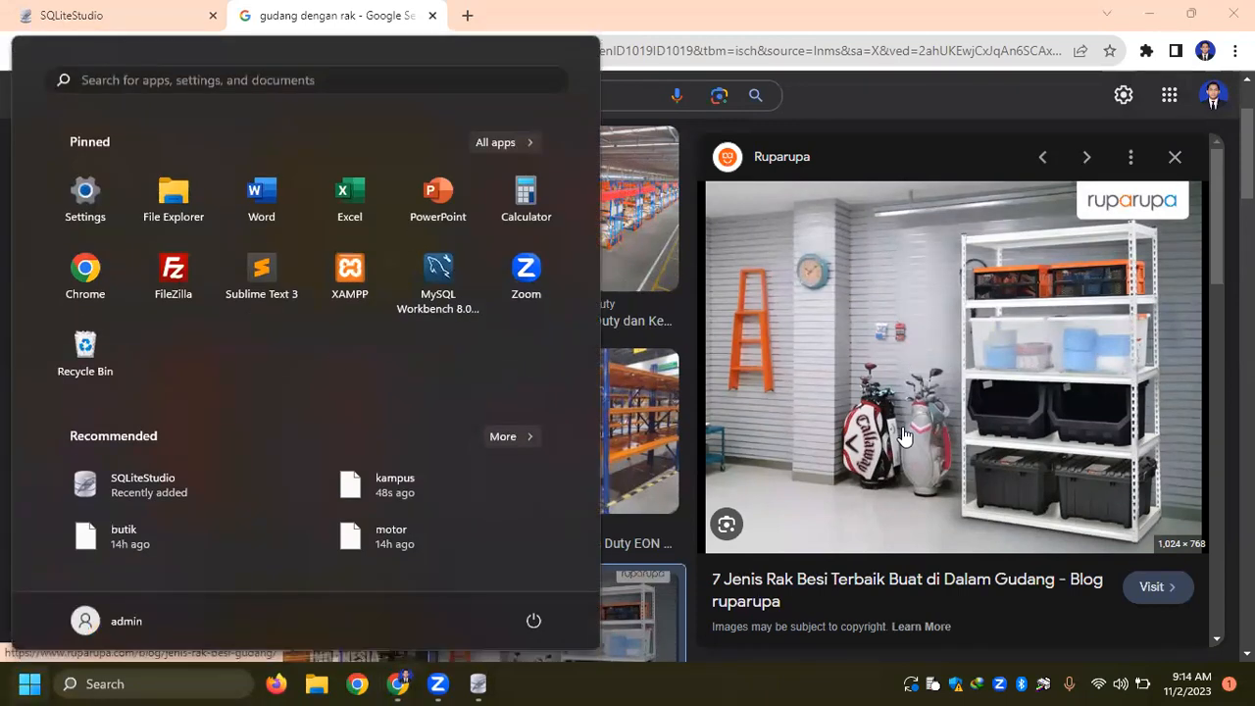
pyautogui.write('note')
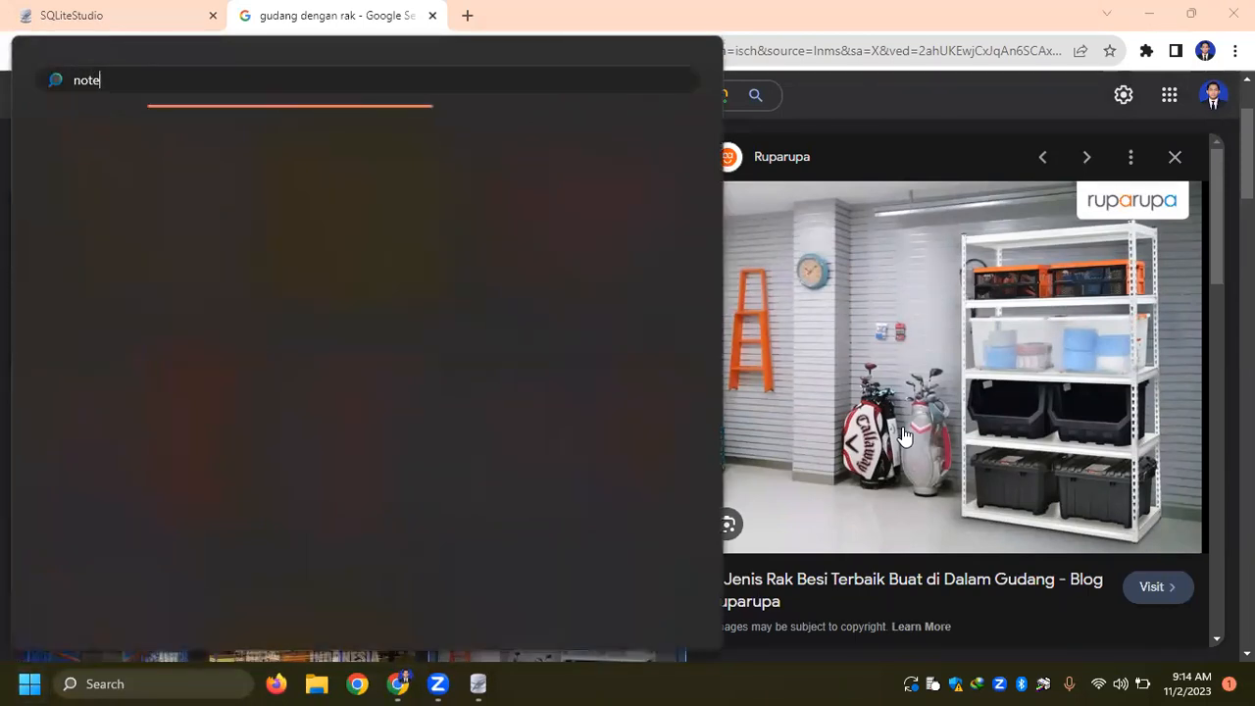
pyautogui.write('notepad')
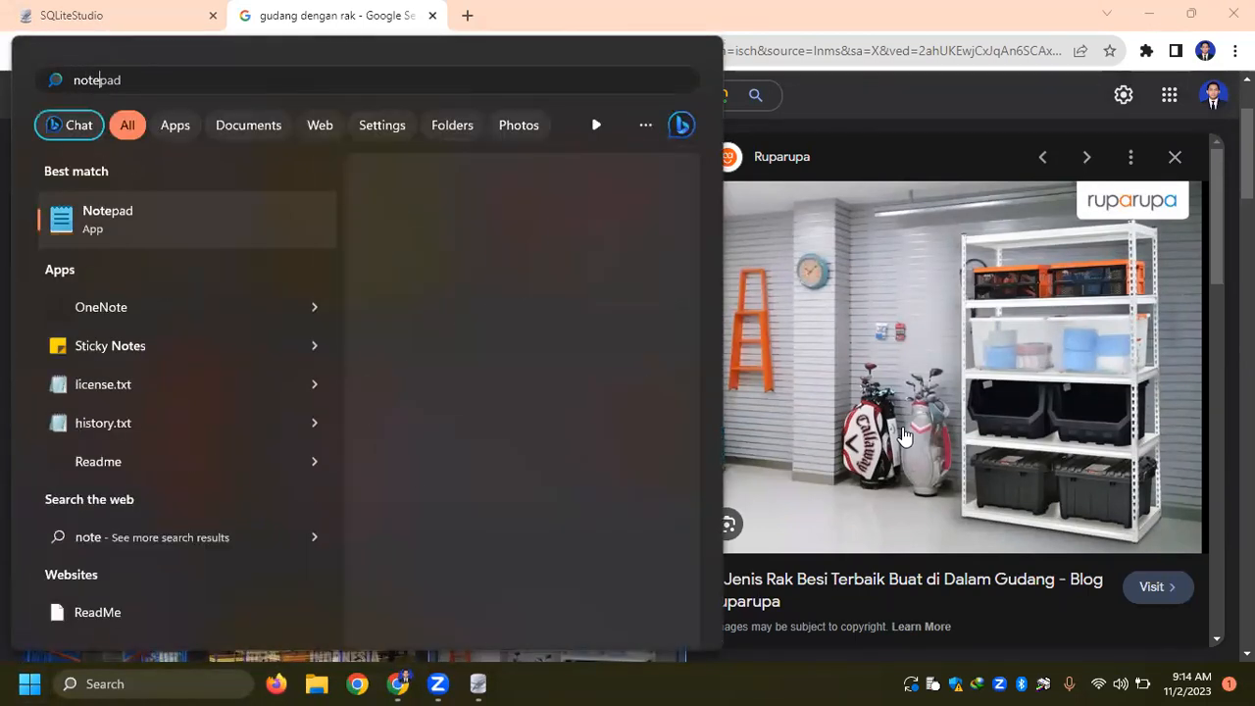
pyautogui.press('Escape')
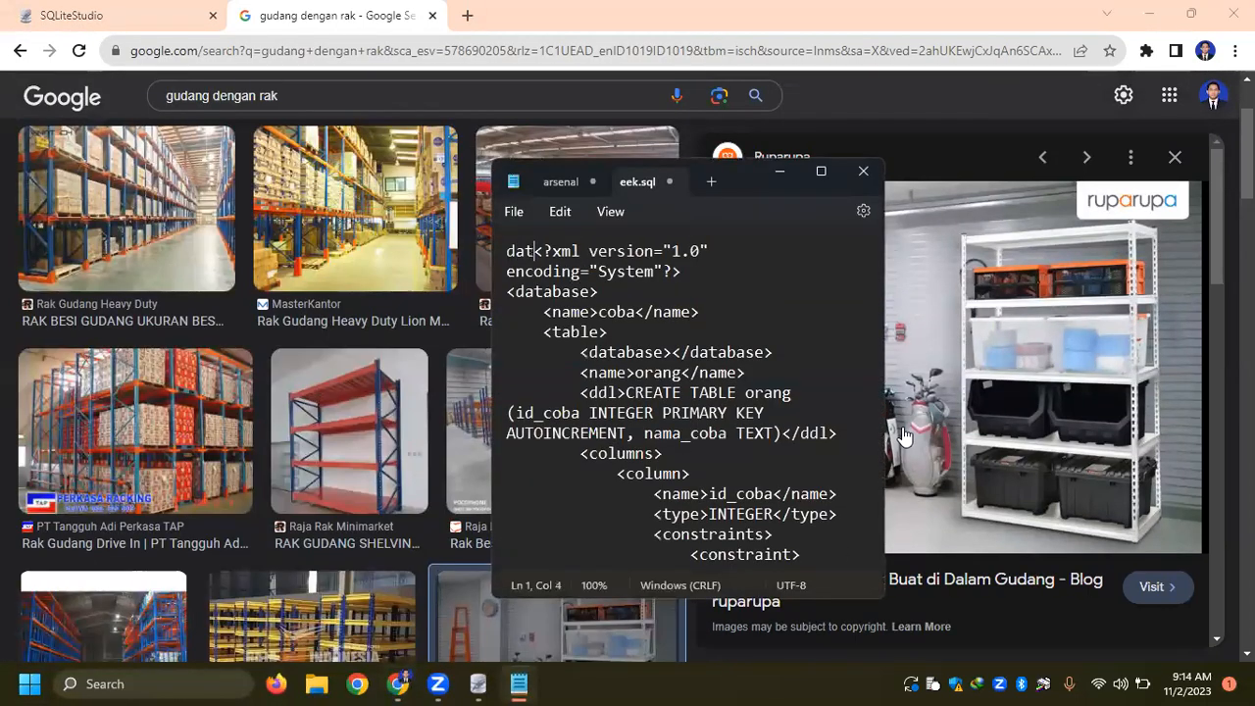
# - Maximize Notepad and start a new untitled document with the line "kampus = database"
pyautogui.click(821, 172)
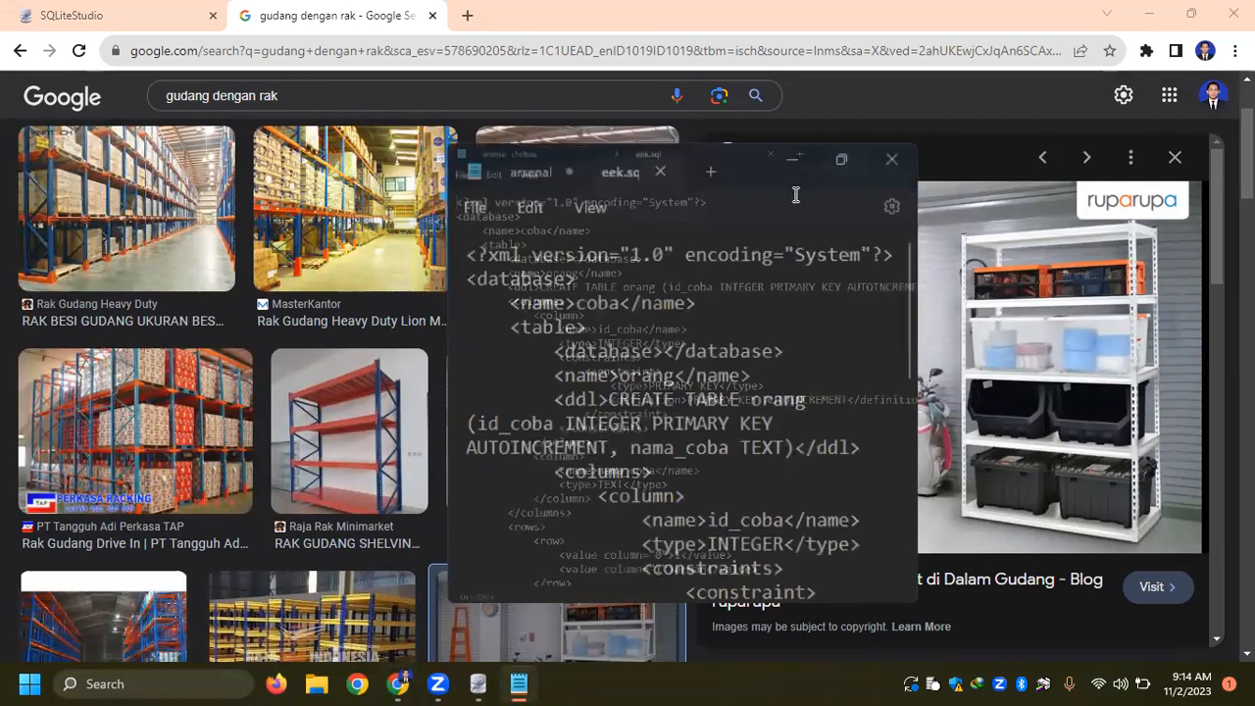
pyautogui.click(502, 15)
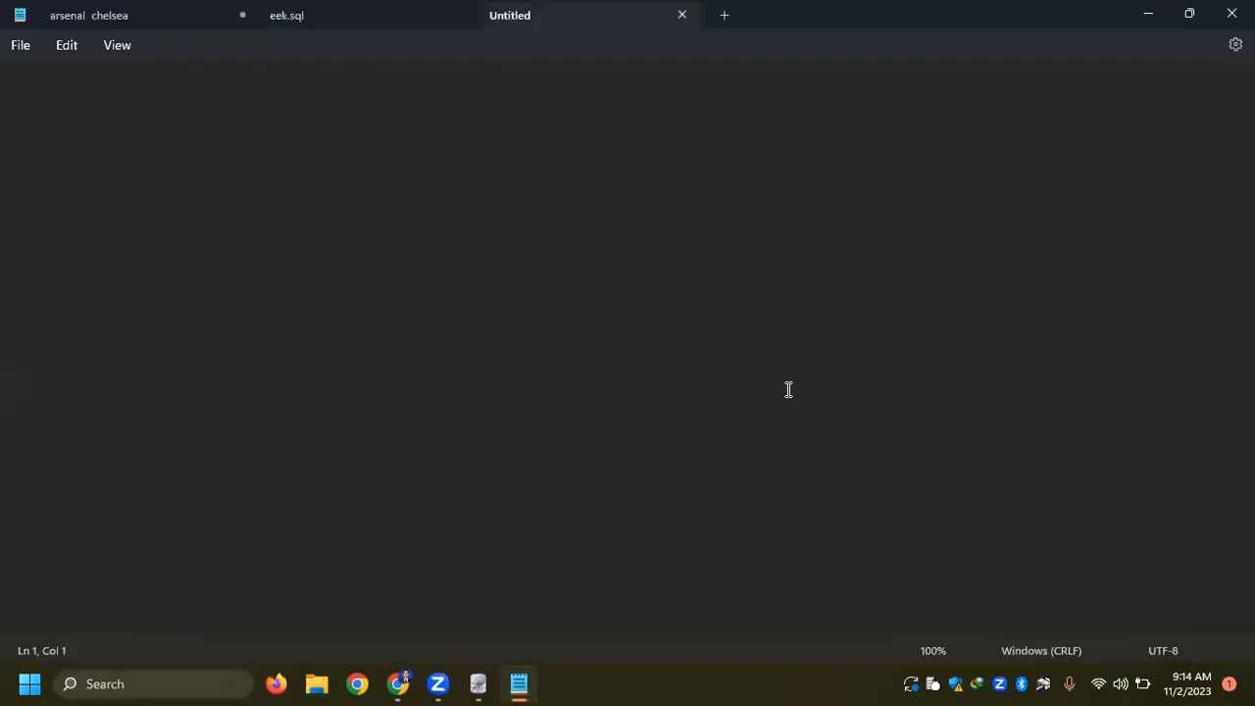
pyautogui.write('ampus')
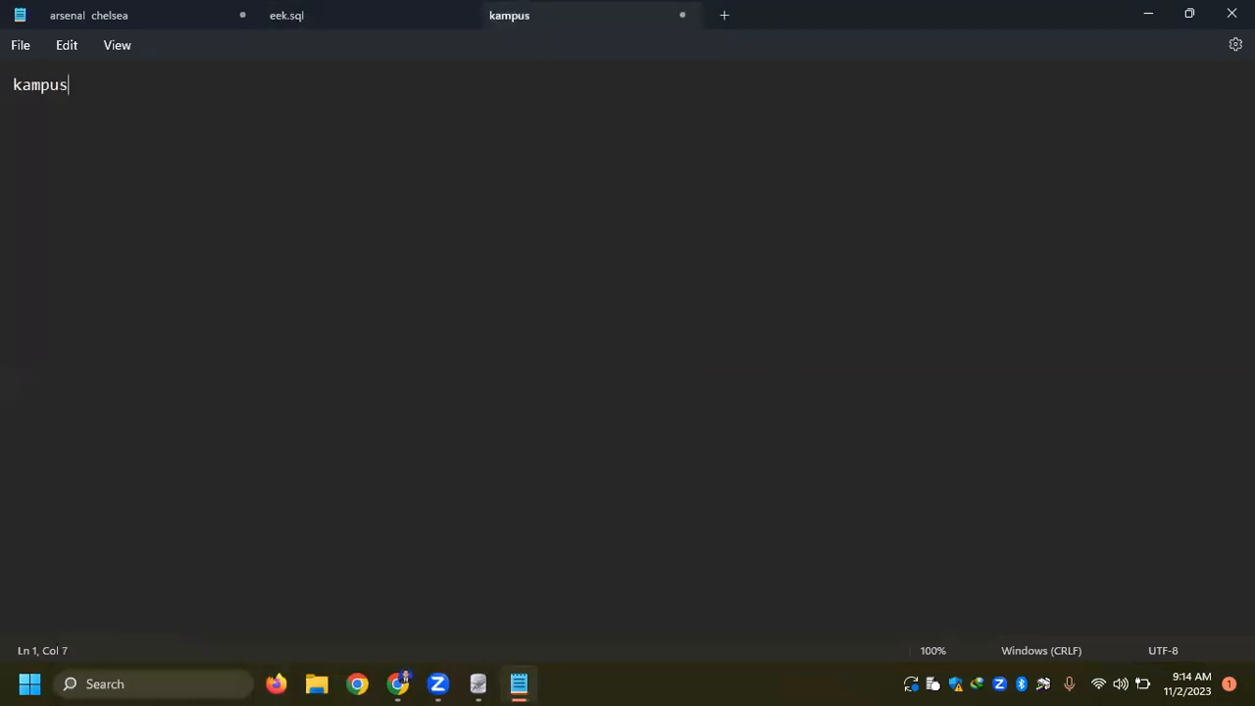
pyautogui.write(' = database')
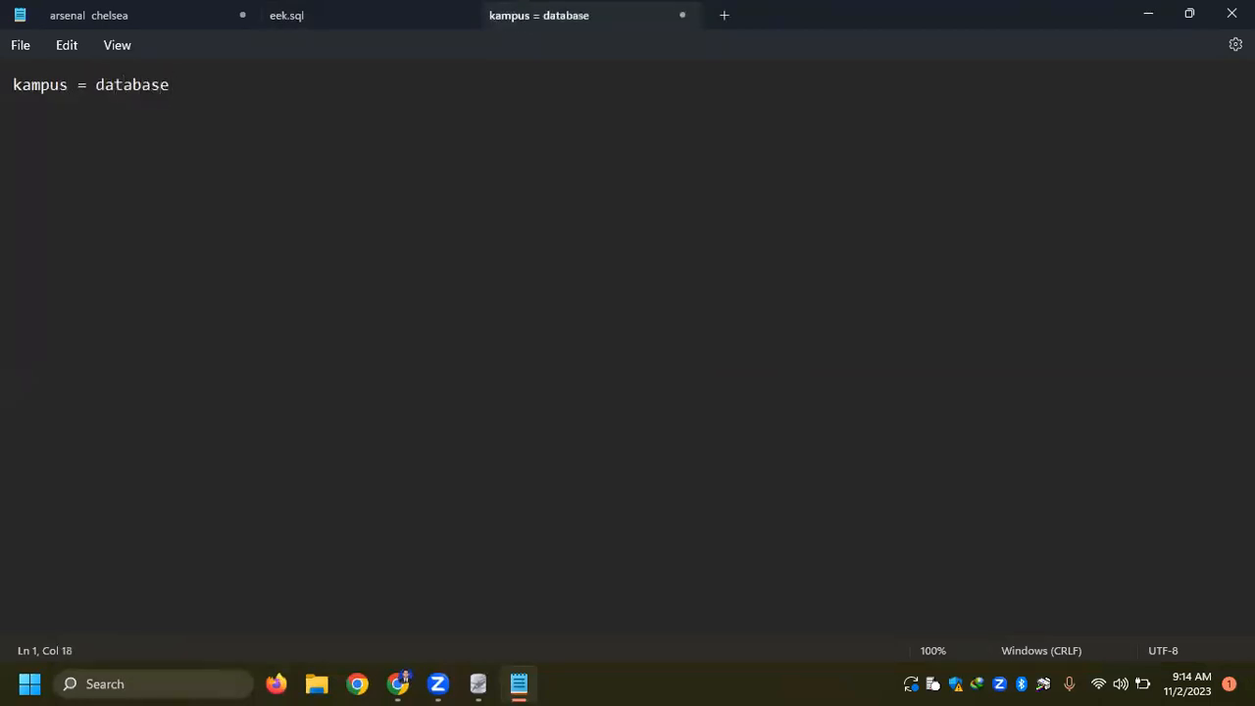
# - Below the kampus line, list dosen, mahasiswa, ruangan, buku, gaji and spp on separate indented lines
pyautogui.press('Return')
pyautogui.press('Tab')
pyautogui.write('dosen')
pyautogui.press('Return')
pyautogui.press('Tab')
pyautogui.write('mahasiswa \t')
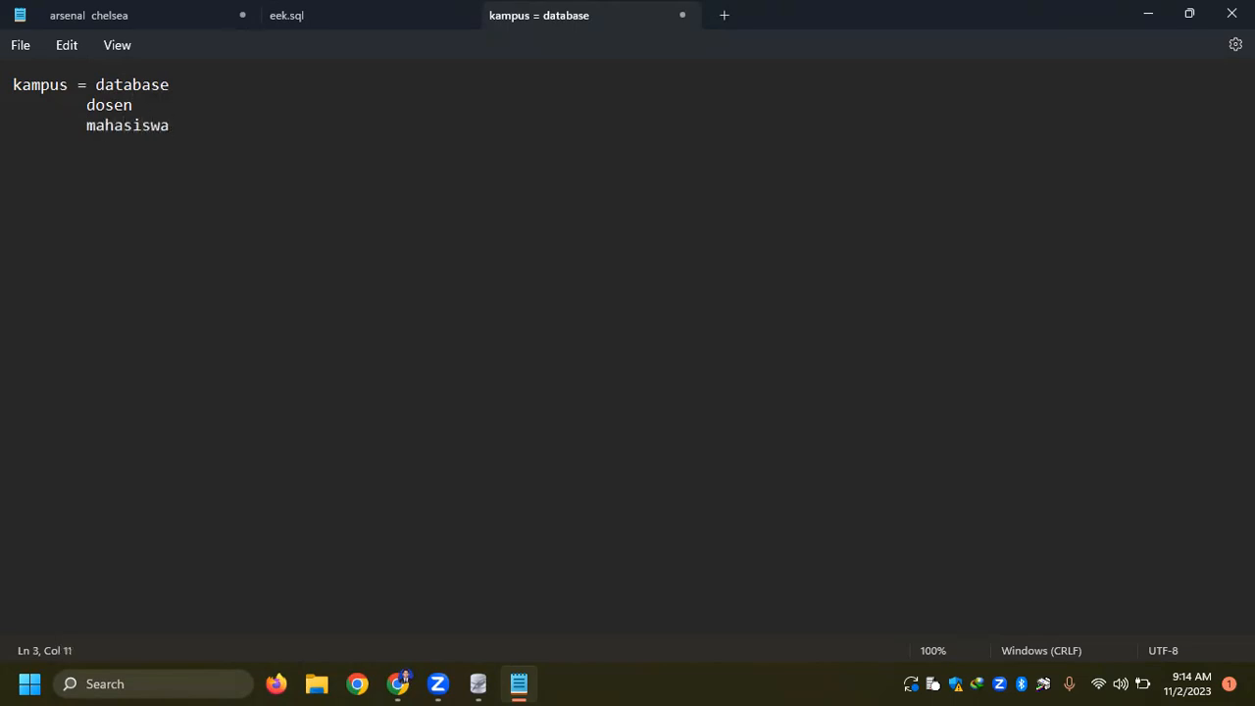
pyautogui.write('ruangan')
pyautogui.press('Return')
pyautogui.press('Tab')
pyautogui.write('buku \tg')
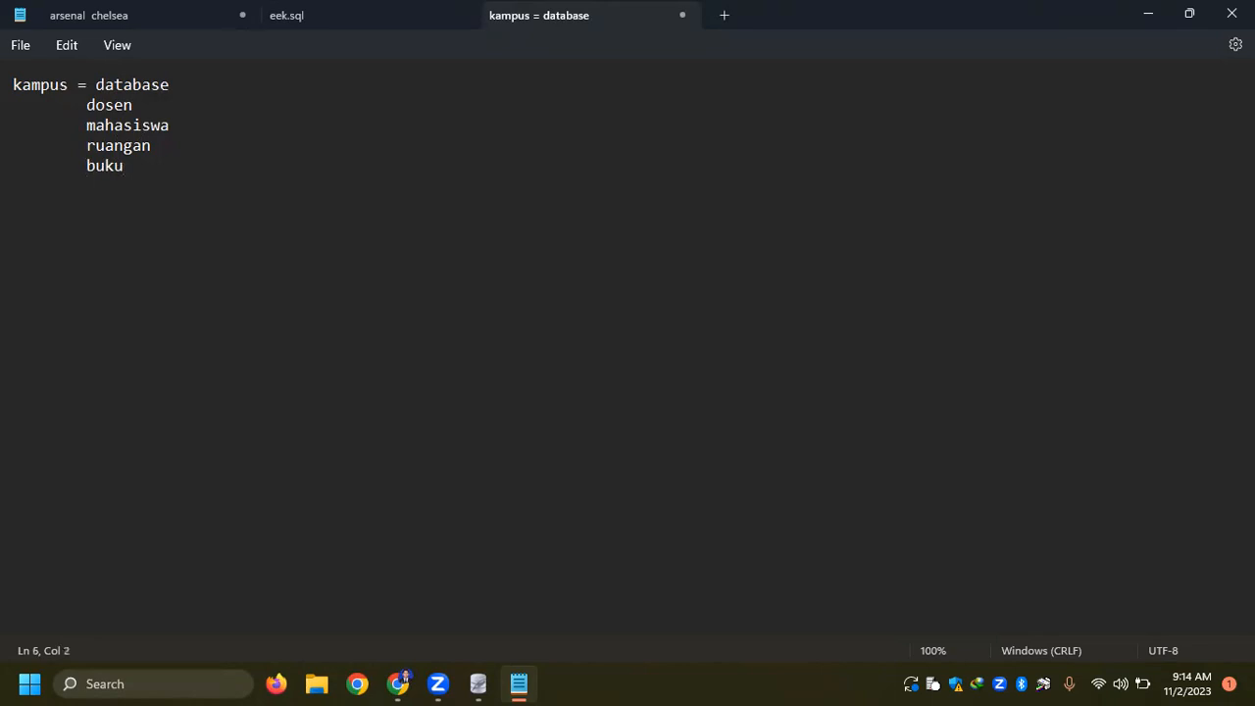
pyautogui.write('aji')
pyautogui.press('Return')
pyautogui.write('spp')
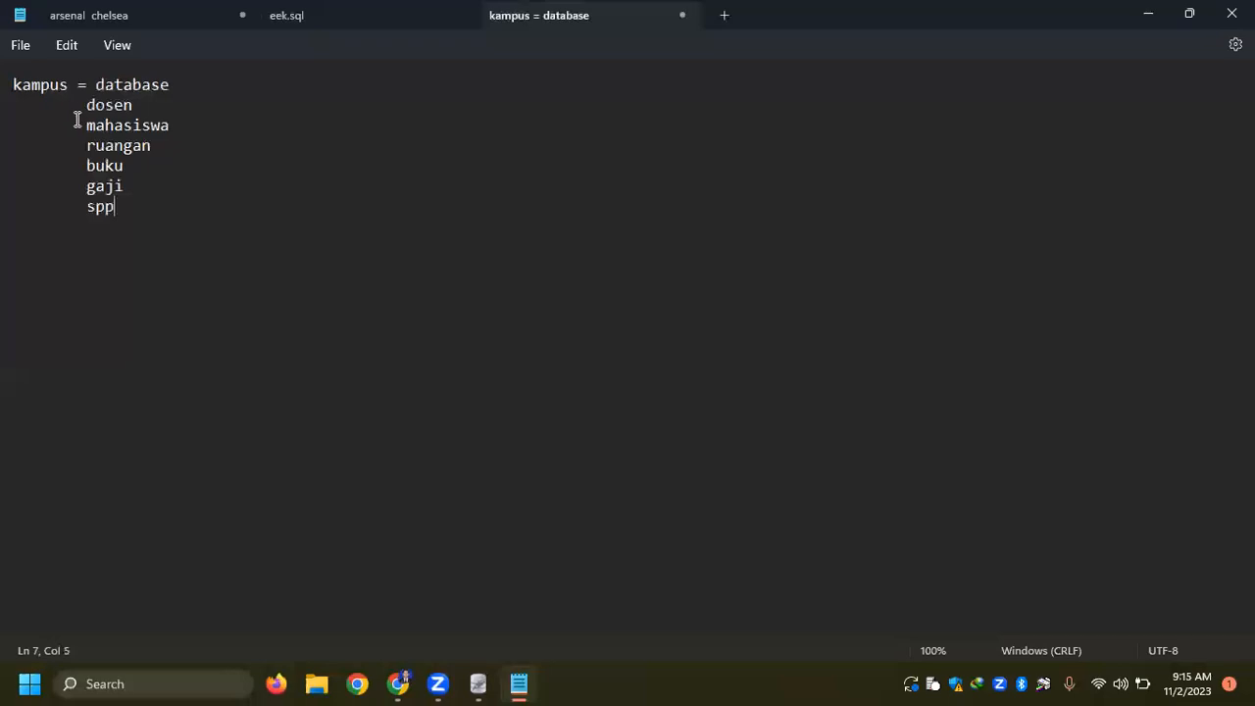
# - Highlight the kampus database list and point out its individual entries from dosen to gaji
pyautogui.moveTo(76, 88); pyautogui.dragTo(149, 212)
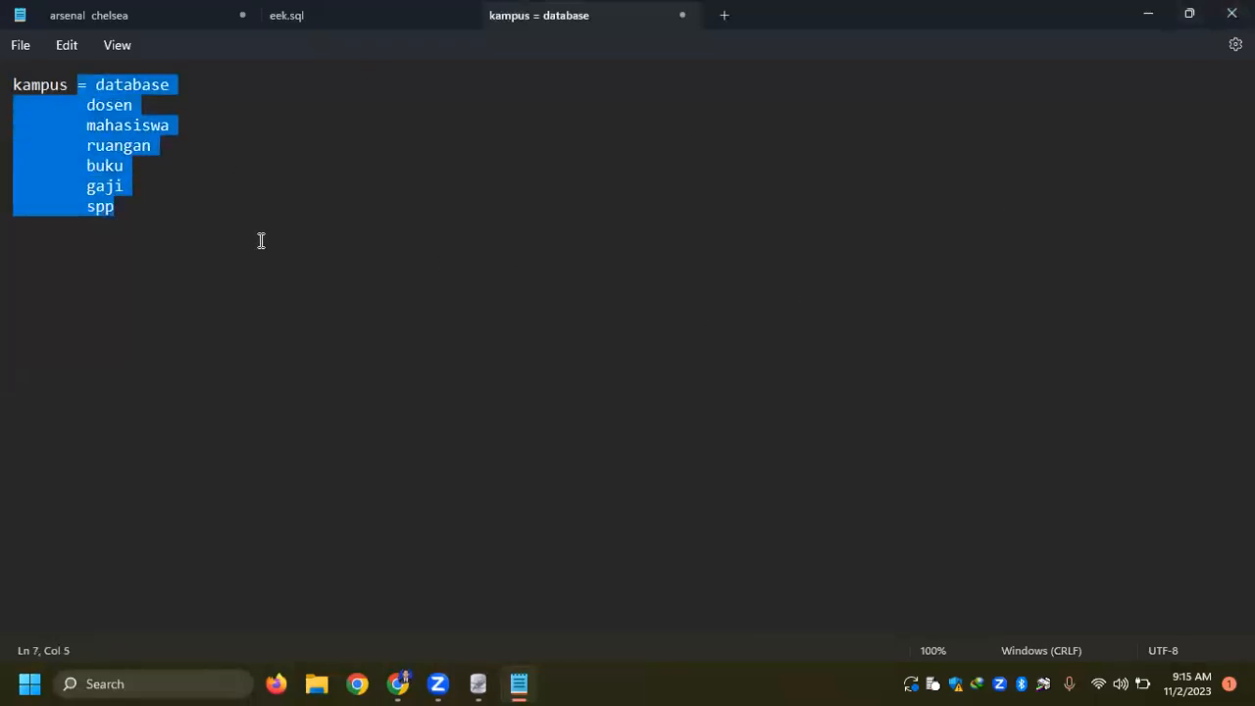
pyautogui.click(191, 132)
pyautogui.doubleClick(117, 105)
pyautogui.click(92, 123)
pyautogui.click(92, 146)
pyautogui.click(90, 167)
pyautogui.doubleClick(103, 186)
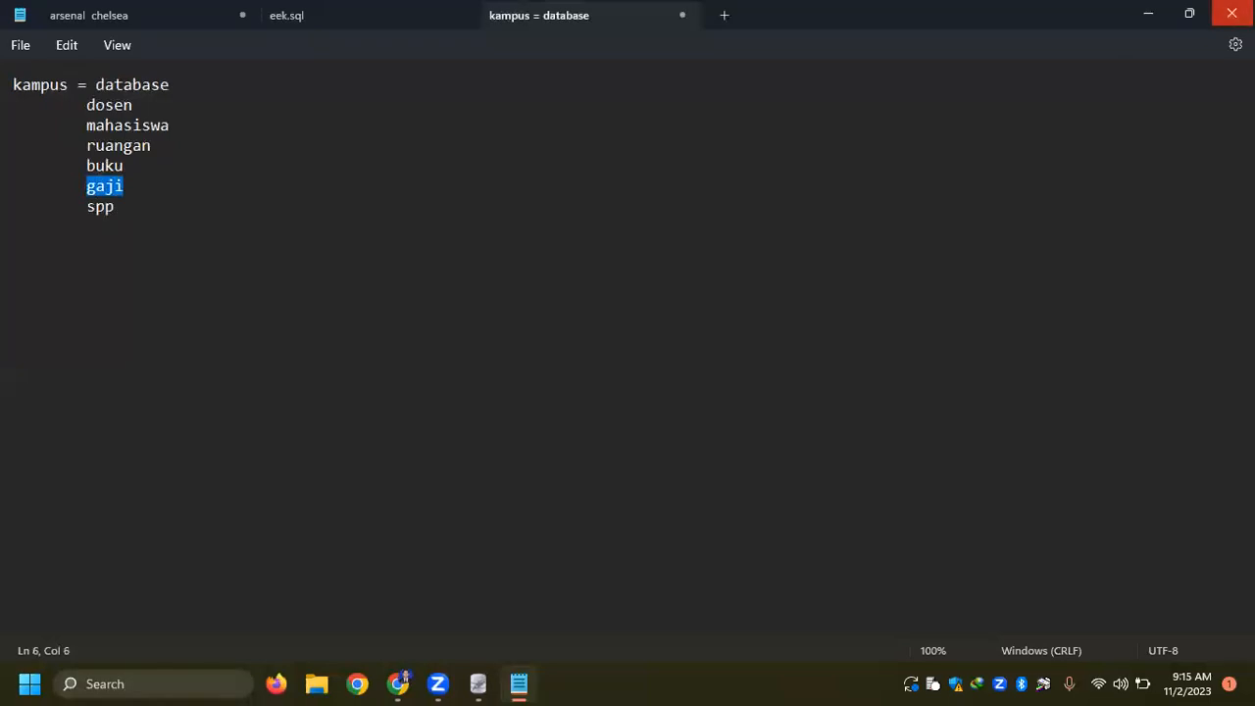
# - Minimize Notepad, switch to SQLiteStudio, finish adding the kampus database and connect to it
pyautogui.click(1148, 15)
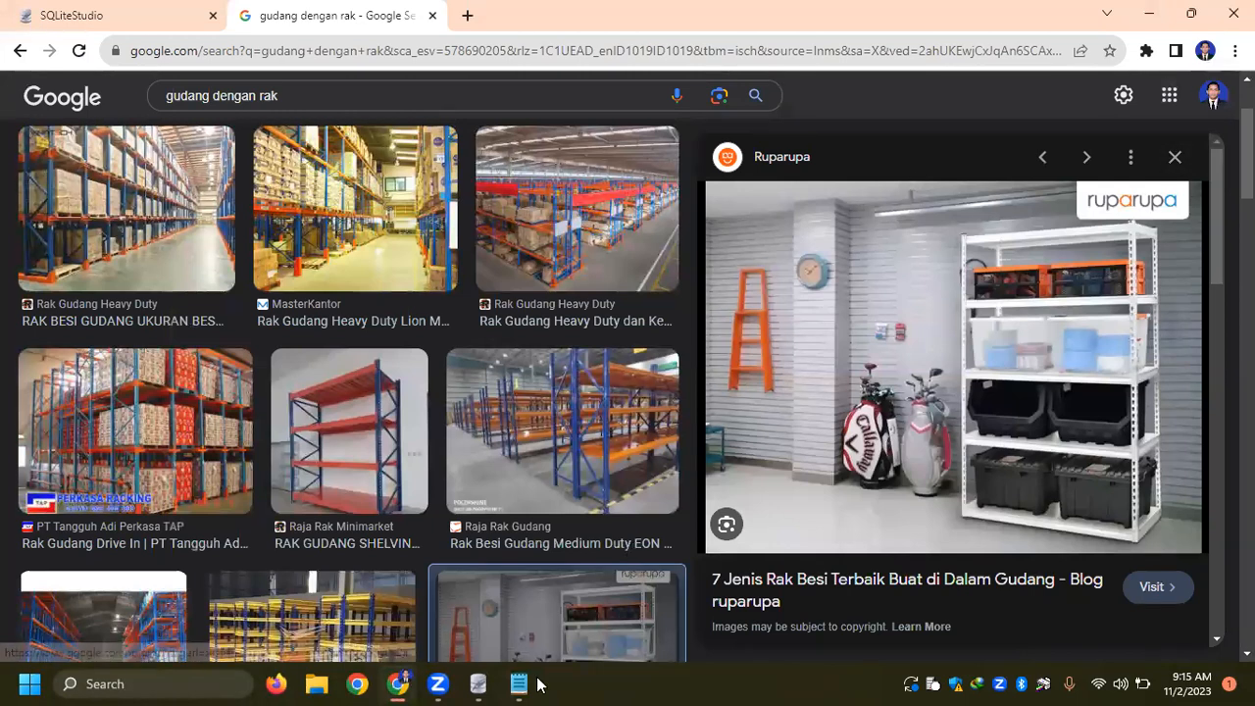
pyautogui.click(481, 682)
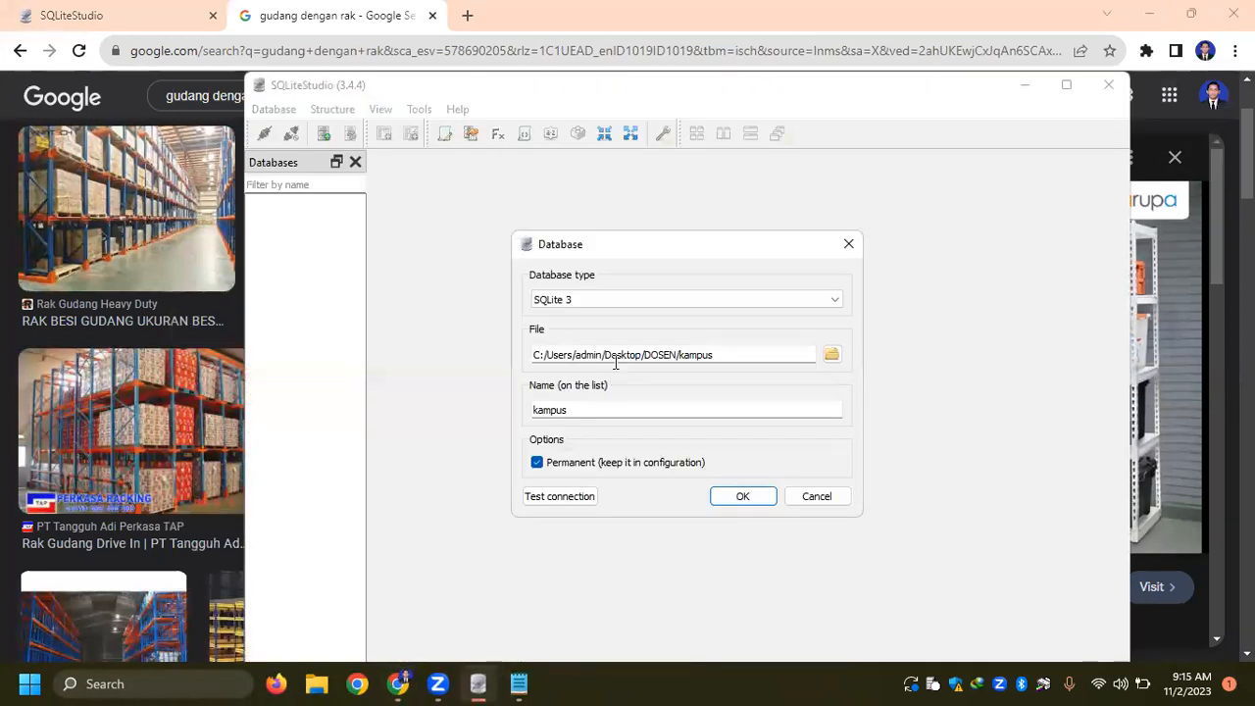
pyautogui.click(737, 502)
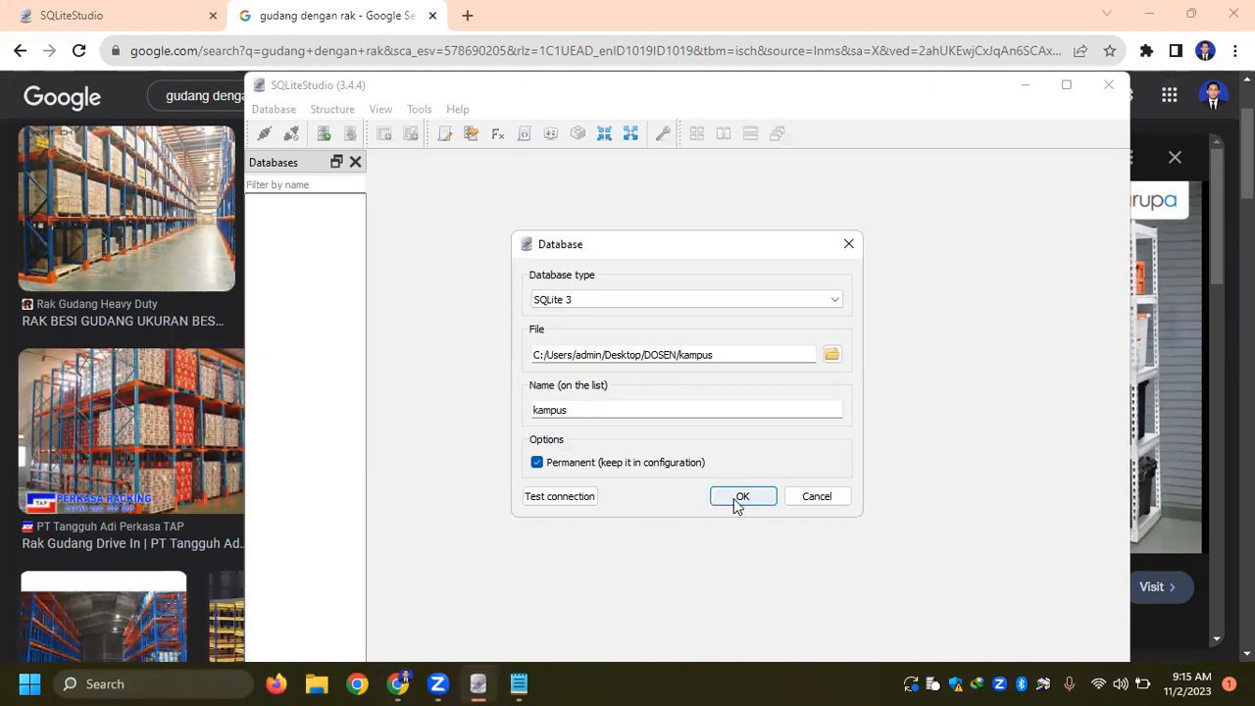
pyautogui.rightClick(288, 205)
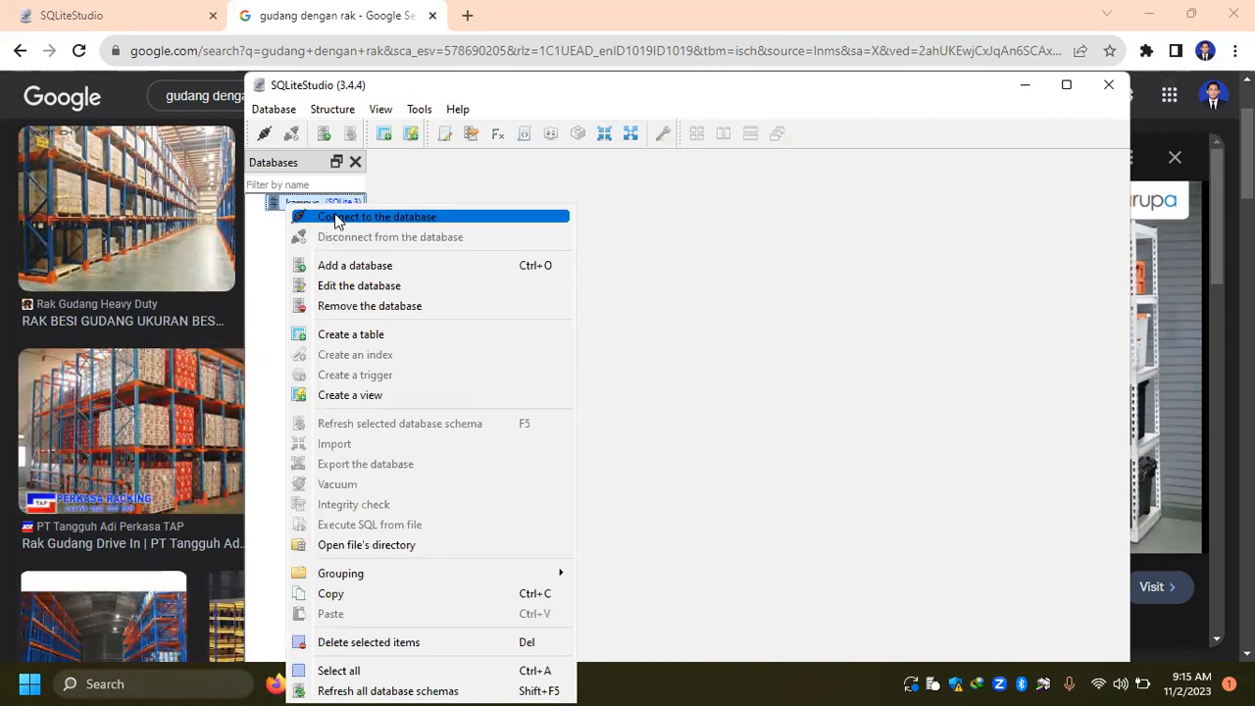
pyautogui.click(336, 217)
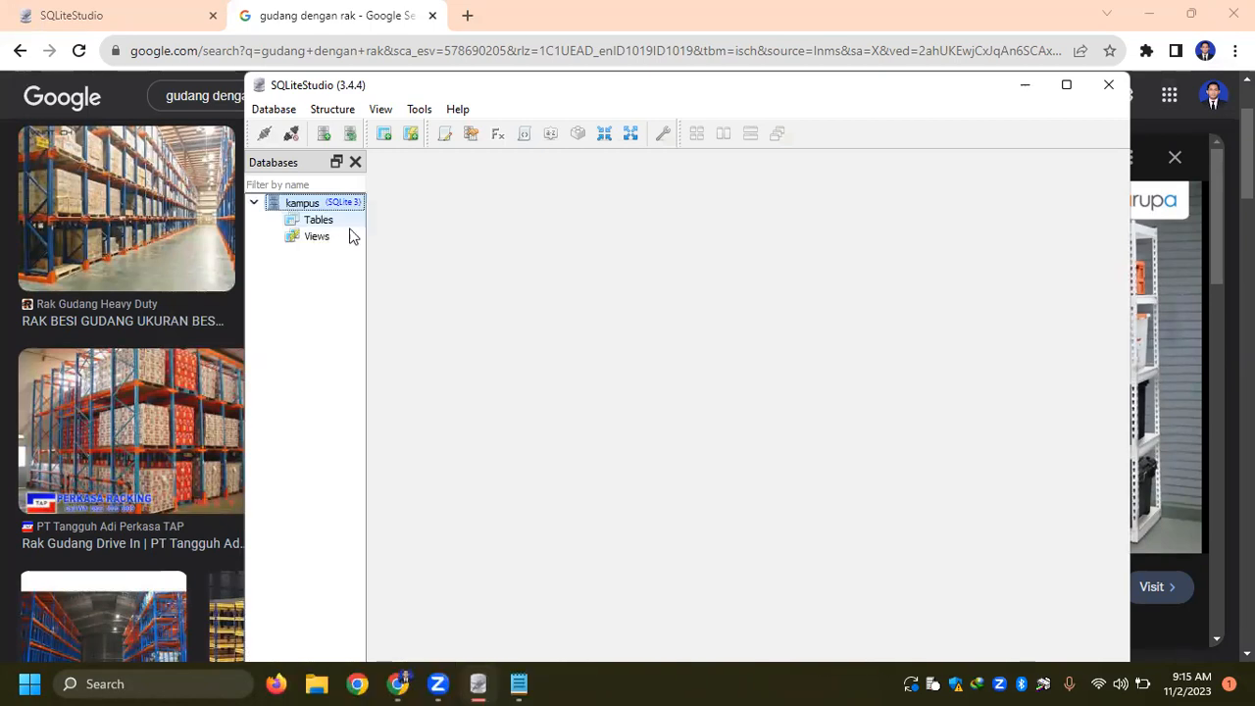
# - Start a new table in the kampus database and name it mahasiswa
pyautogui.rightClick(330, 222)
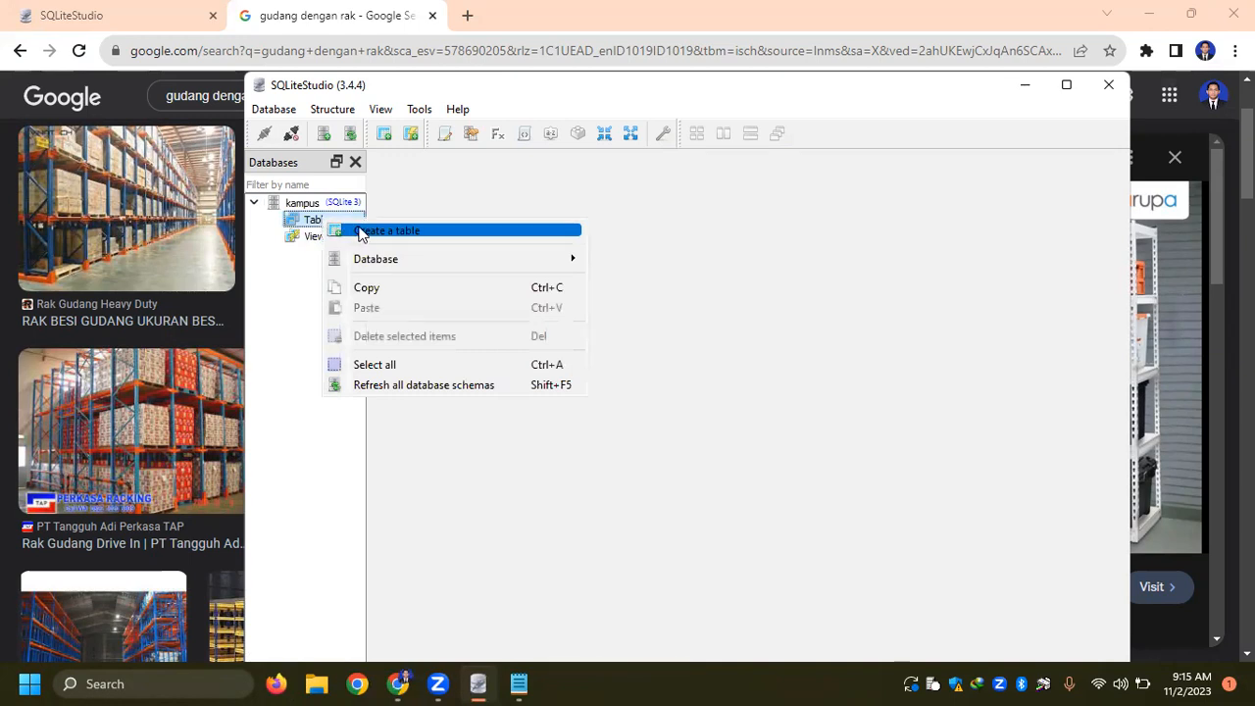
pyautogui.click(339, 228)
pyautogui.click(599, 216)
pyautogui.write('mahasiswa')
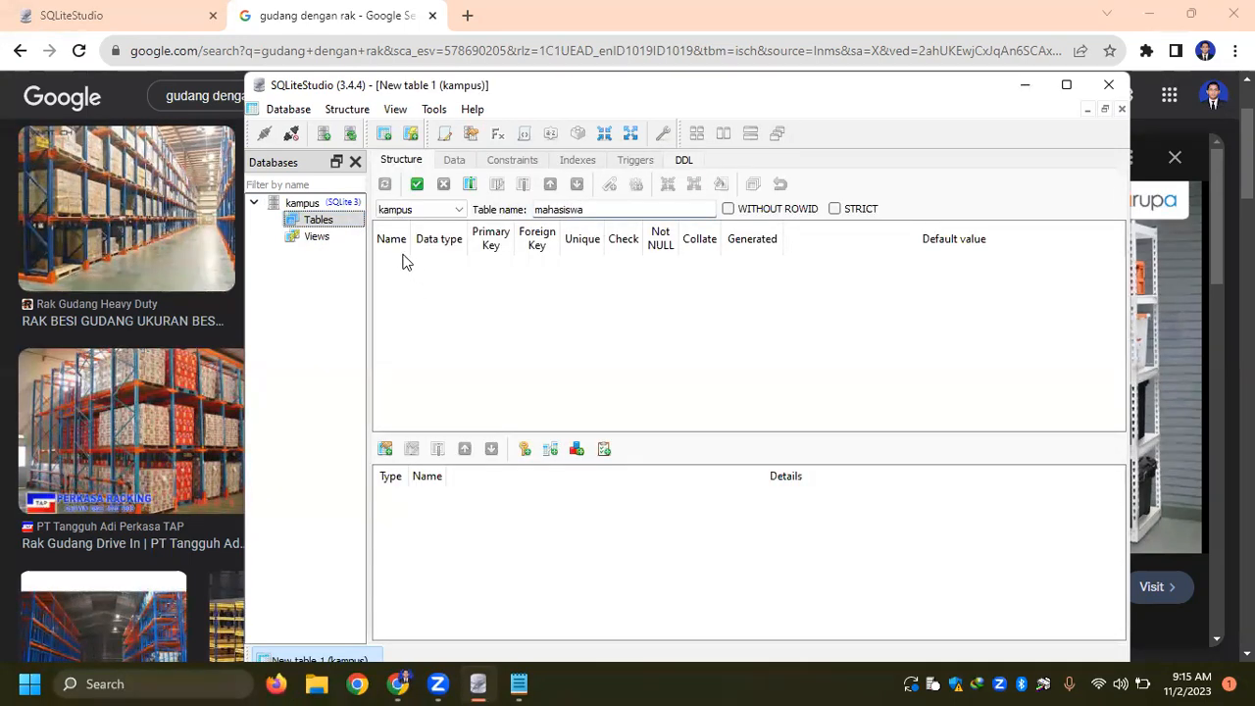
# - Add an INTEGER column id_mahasiswa as the primary key with Autoincrement enabled
pyautogui.click(394, 248)
pyautogui.doubleClick(395, 263)
pyautogui.write('id_mahasiswa')
pyautogui.click(761, 247)
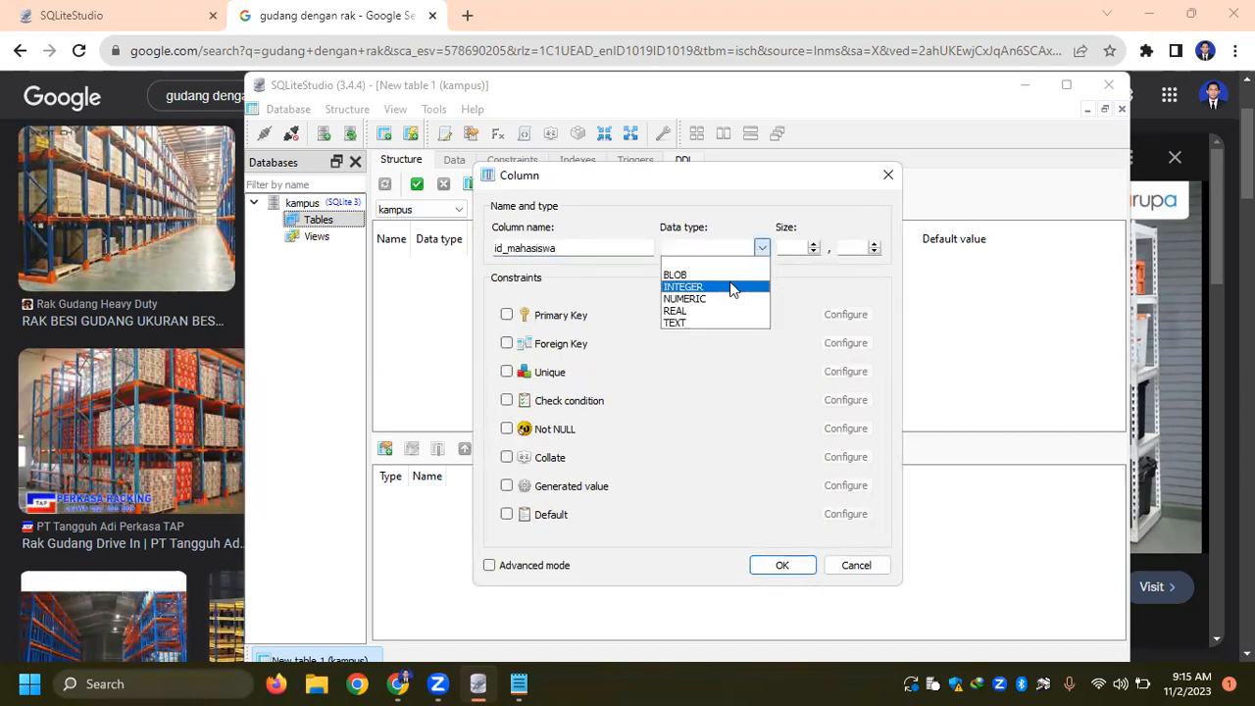
pyautogui.click(731, 286)
pyautogui.click(506, 314)
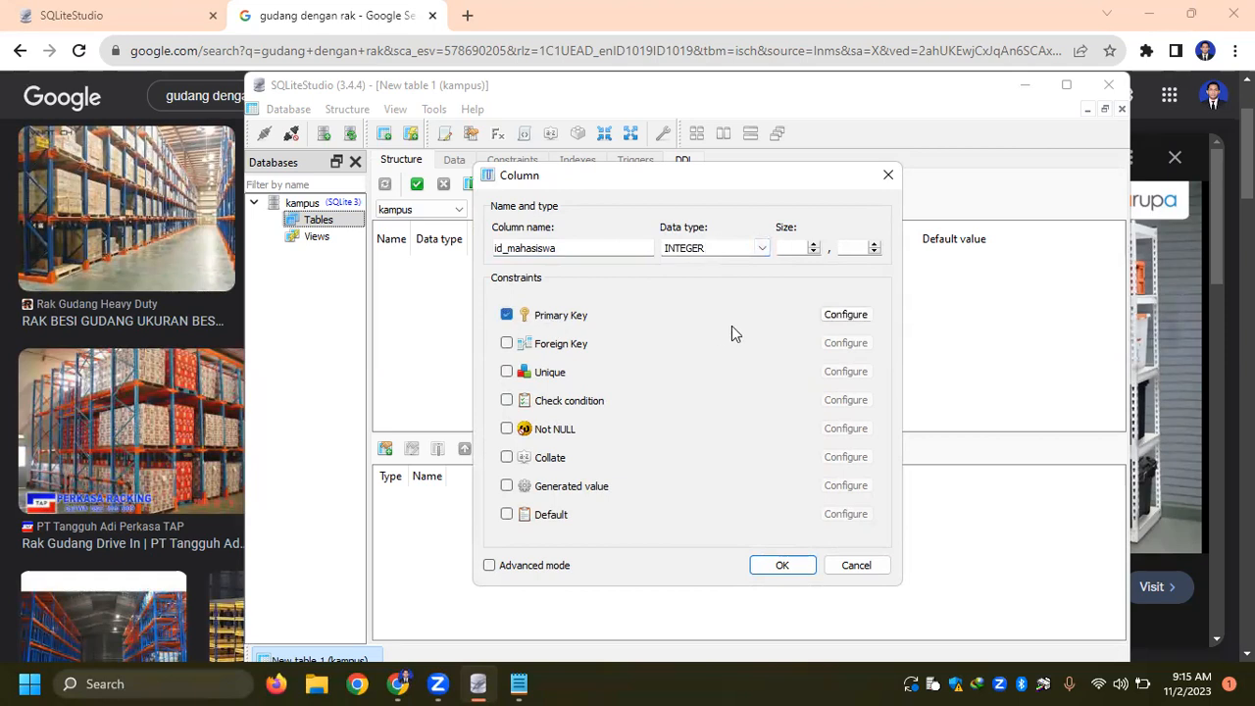
pyautogui.click(846, 313)
pyautogui.click(536, 357)
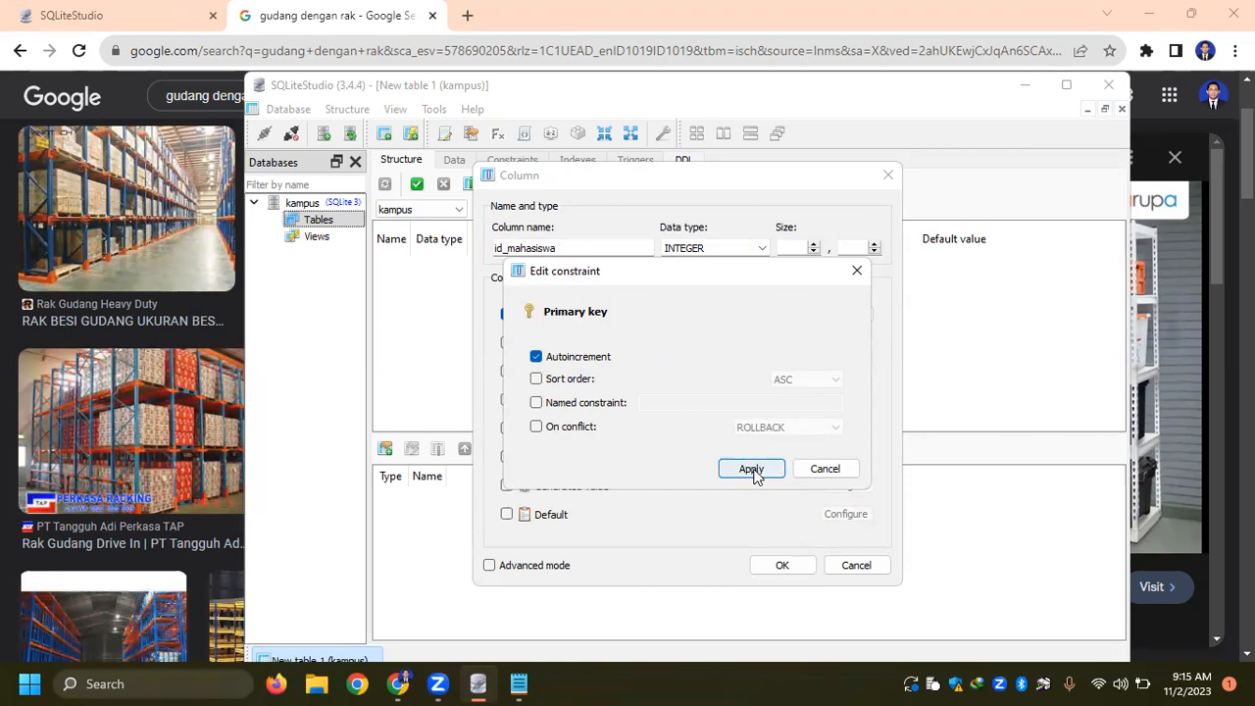
pyautogui.click(751, 468)
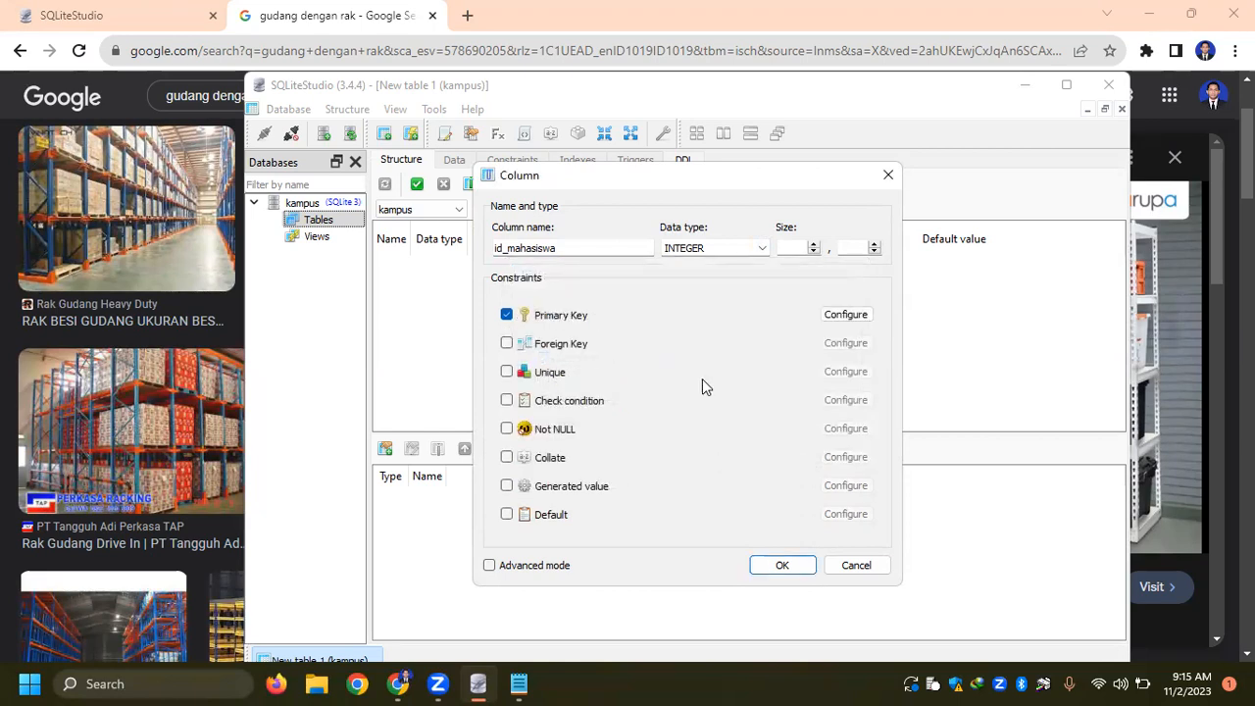
pyautogui.click(764, 552)
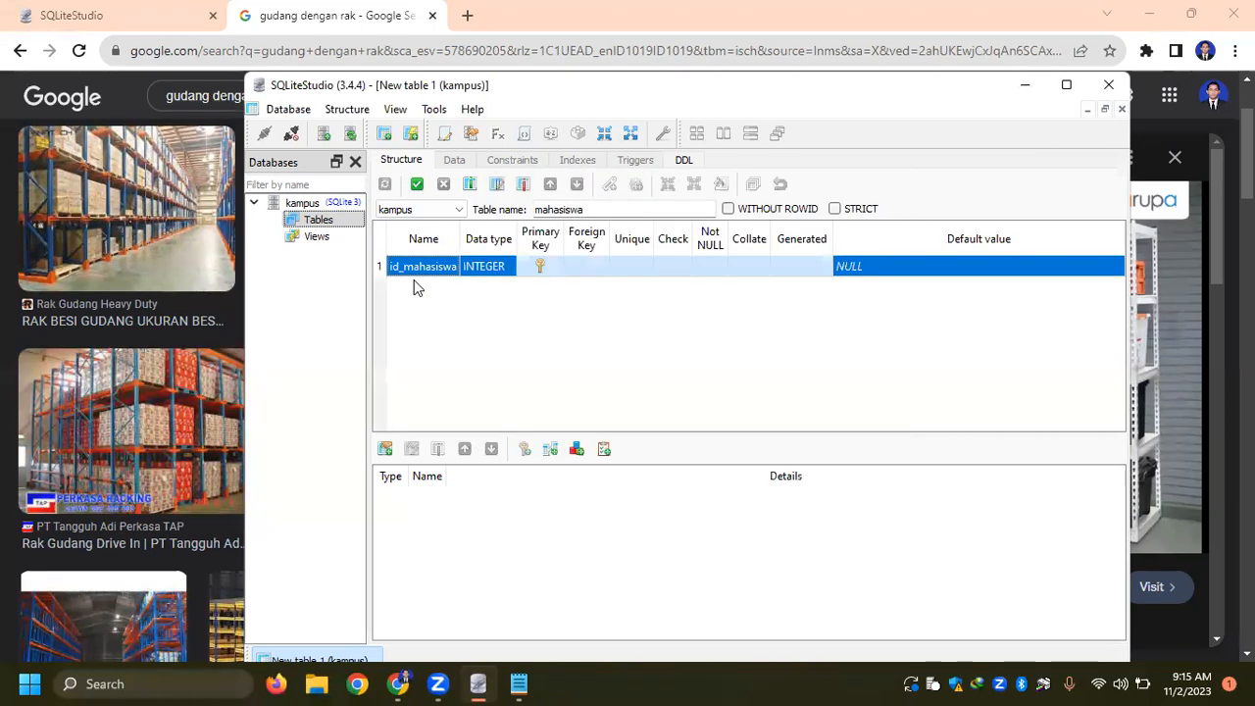
# - Add a second column named nim_mahasiswa with the data type TEXT
pyautogui.doubleClick(421, 290)
pyautogui.write('nama_mahasiswa')
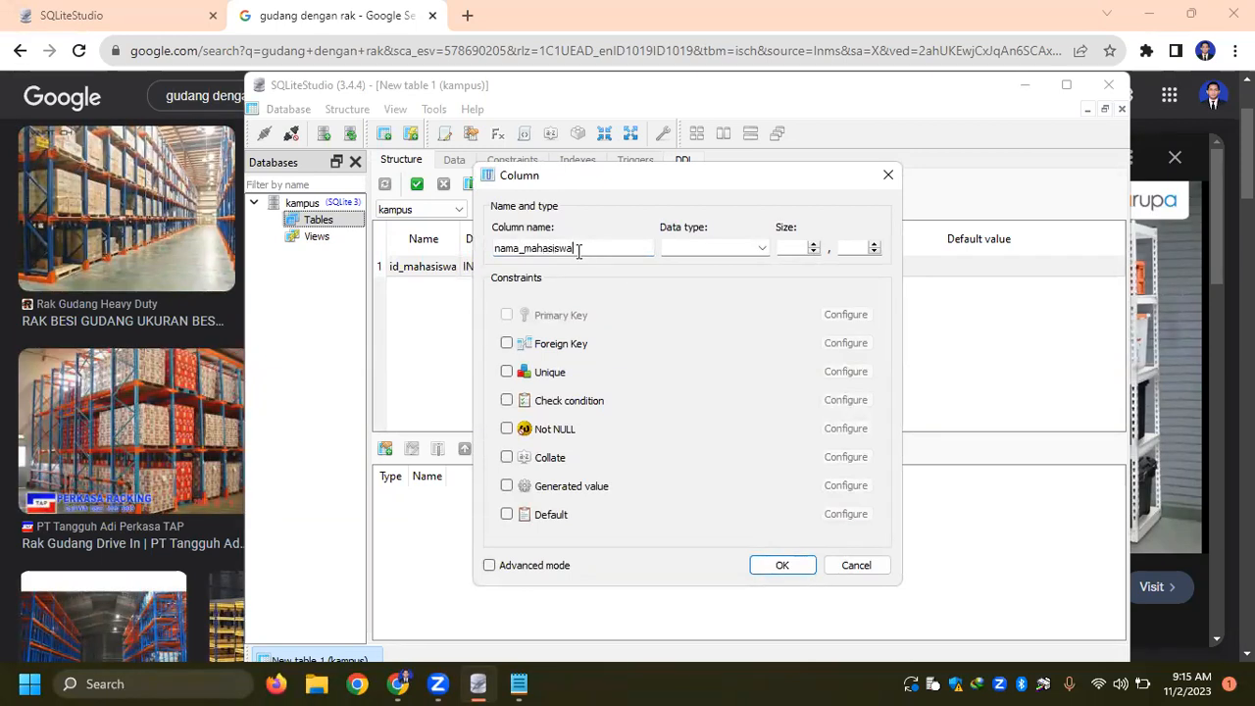
pyautogui.moveTo(518, 249); pyautogui.dragTo(466, 247)
pyautogui.write('nim')
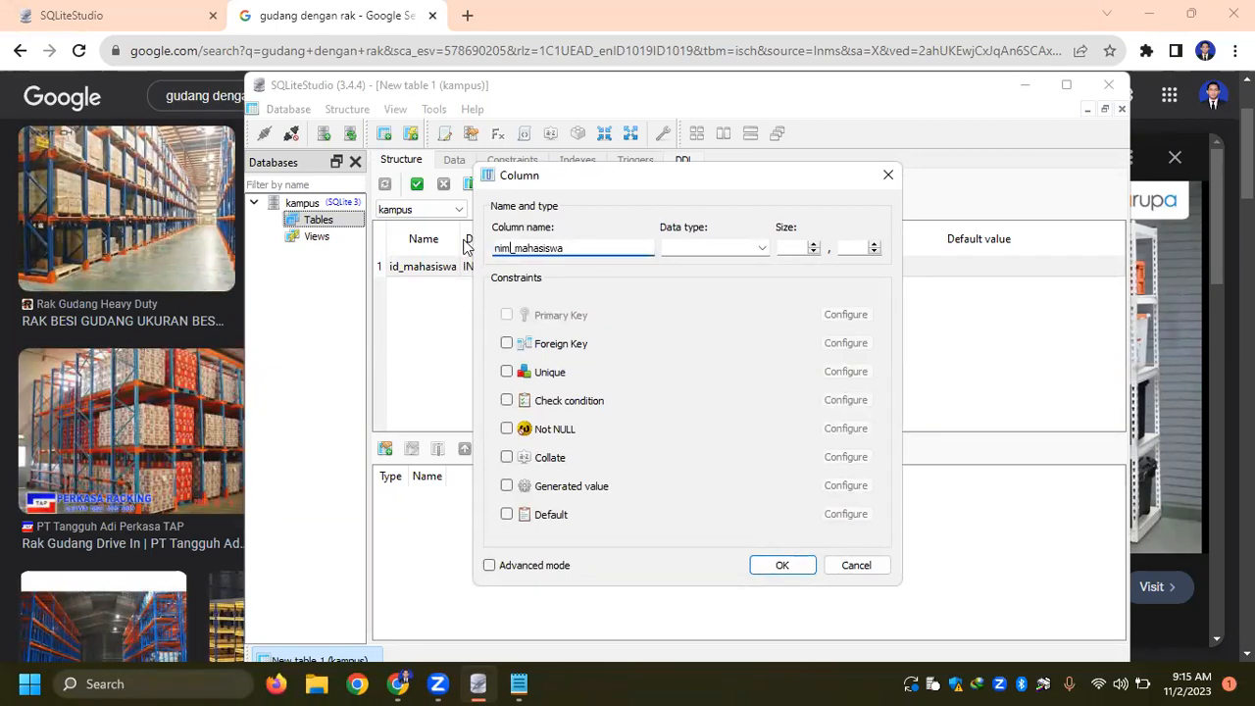
pyautogui.click(765, 252)
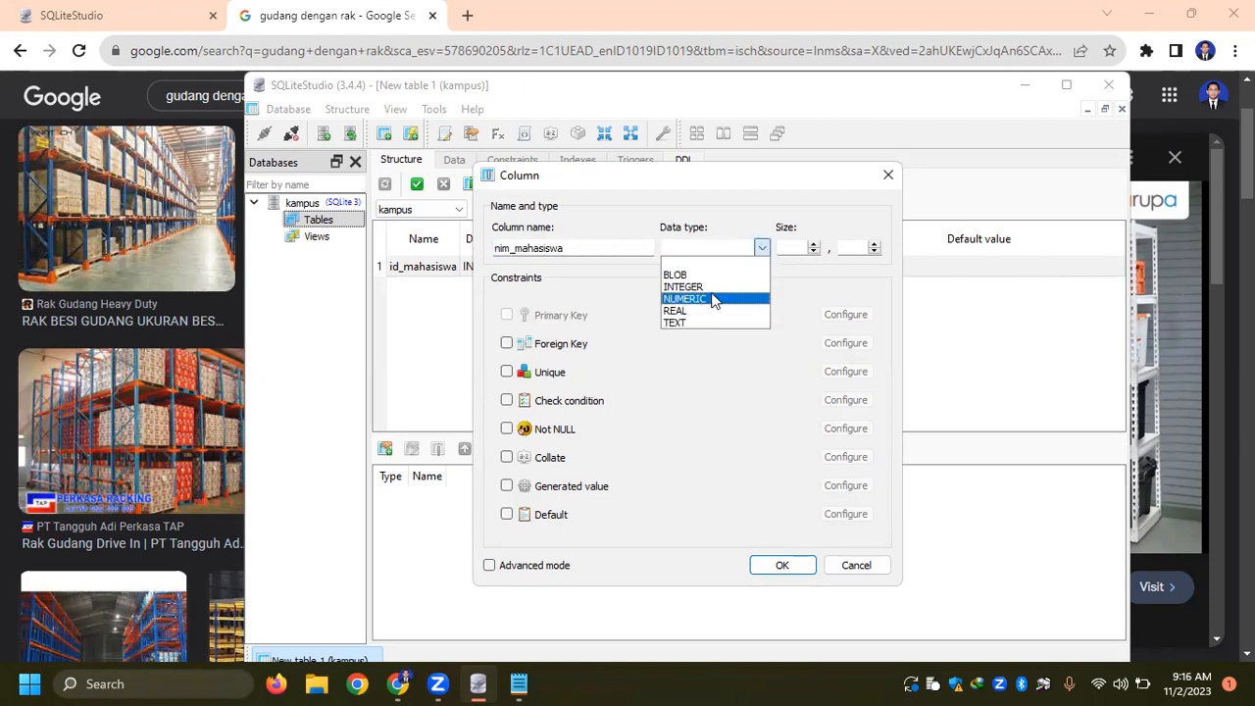
pyautogui.click(706, 322)
pyautogui.click(784, 563)
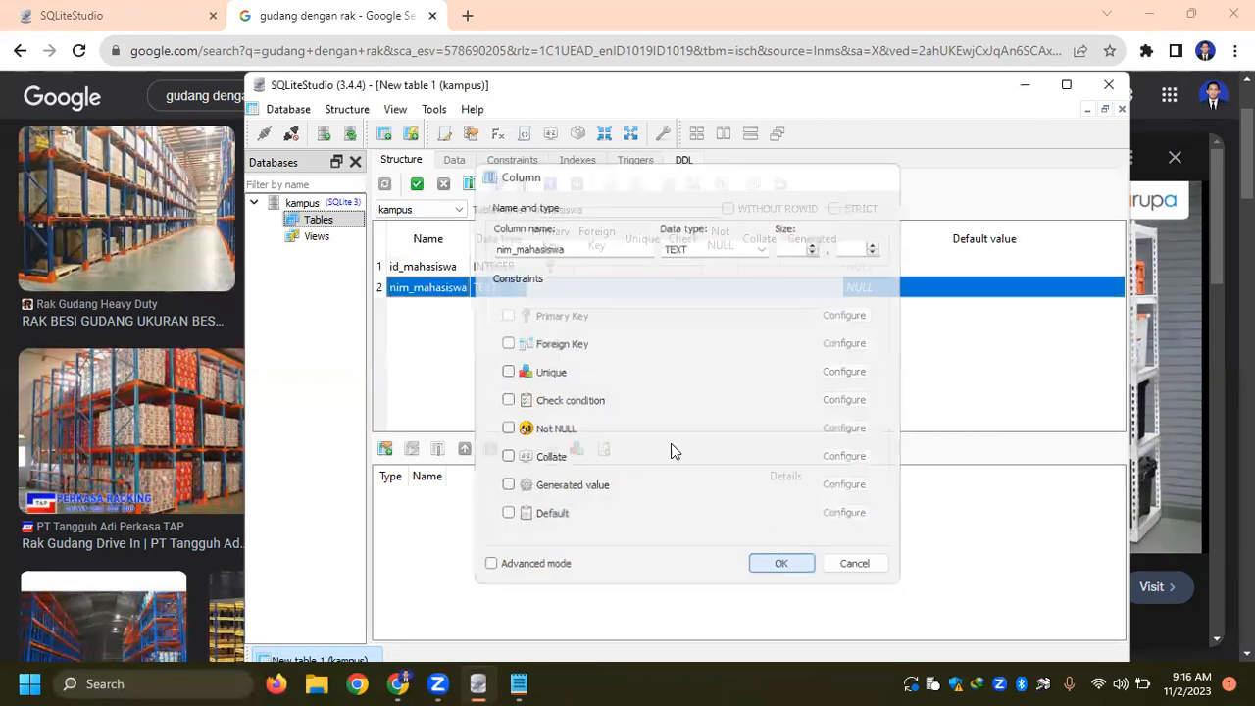
# - Add a third column named nama_mahasiswa with the data type TEXT
pyautogui.doubleClick(421, 308)
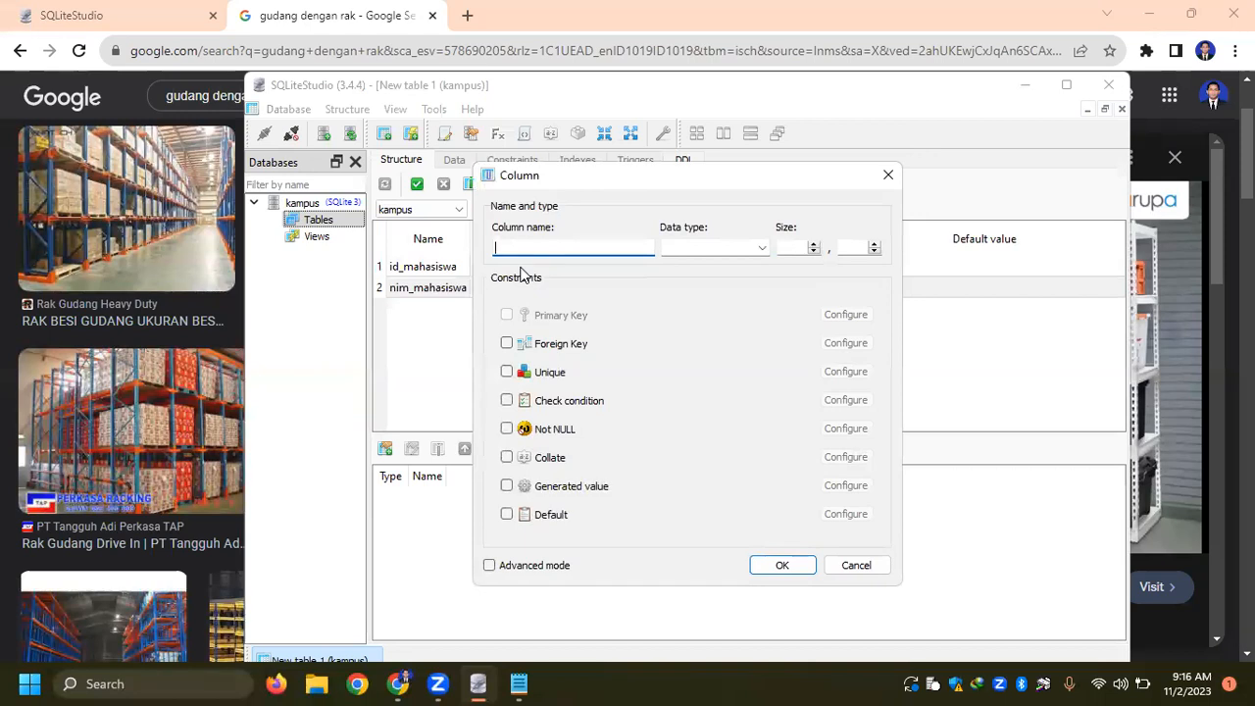
pyautogui.write('nama_mahasiswa')
pyautogui.click(753, 245)
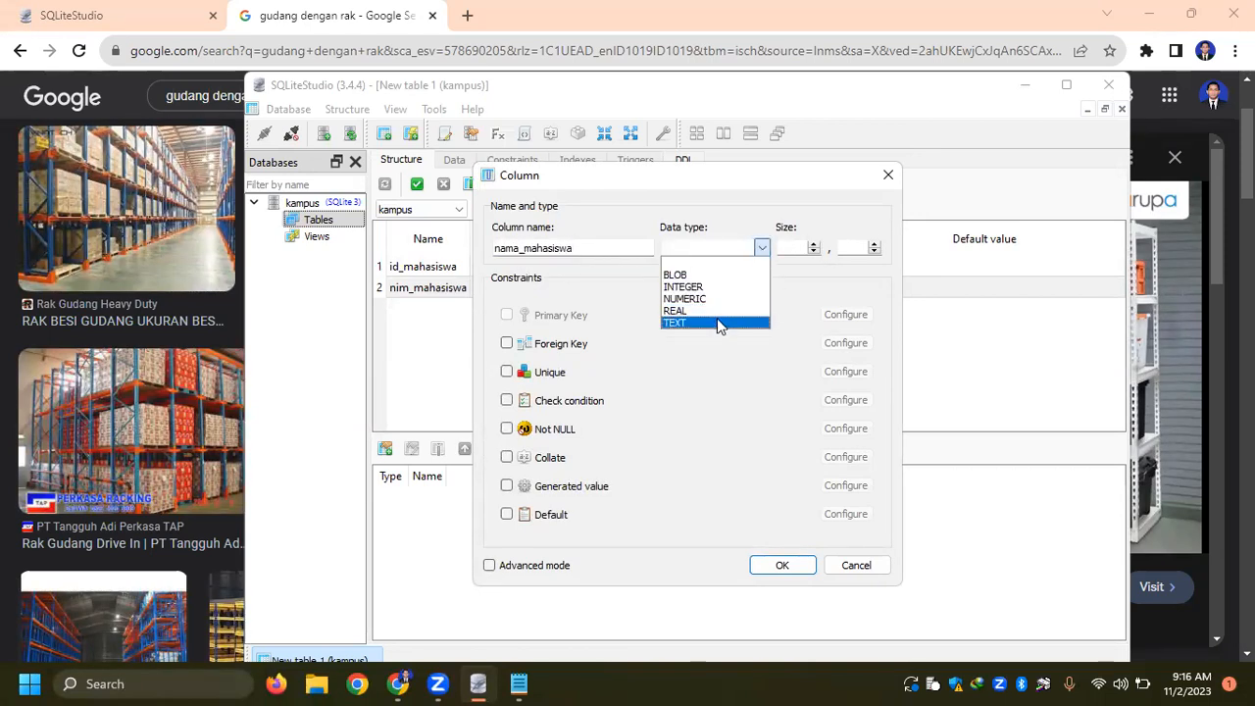
pyautogui.click(719, 323)
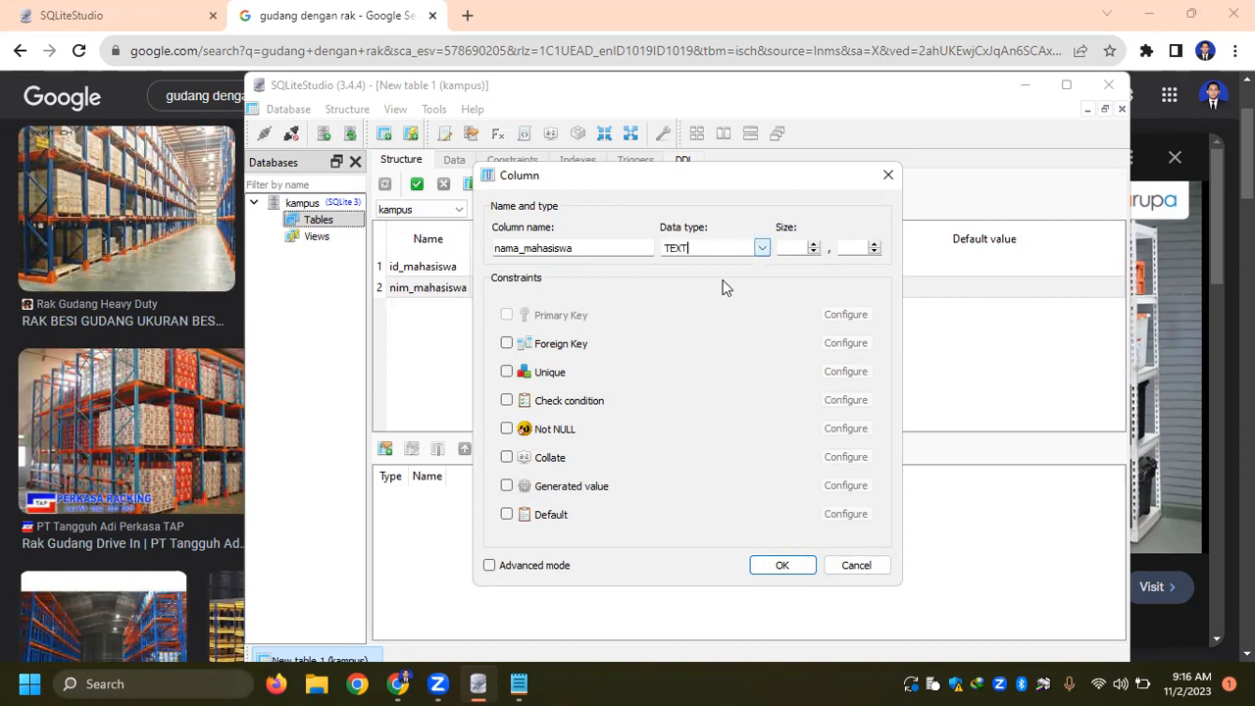
pyautogui.click(789, 562)
# - Add a fourth column named foto_mahasiswa with the data type TEXT
pyautogui.doubleClick(413, 338)
pyautogui.write('foto_mahasis')
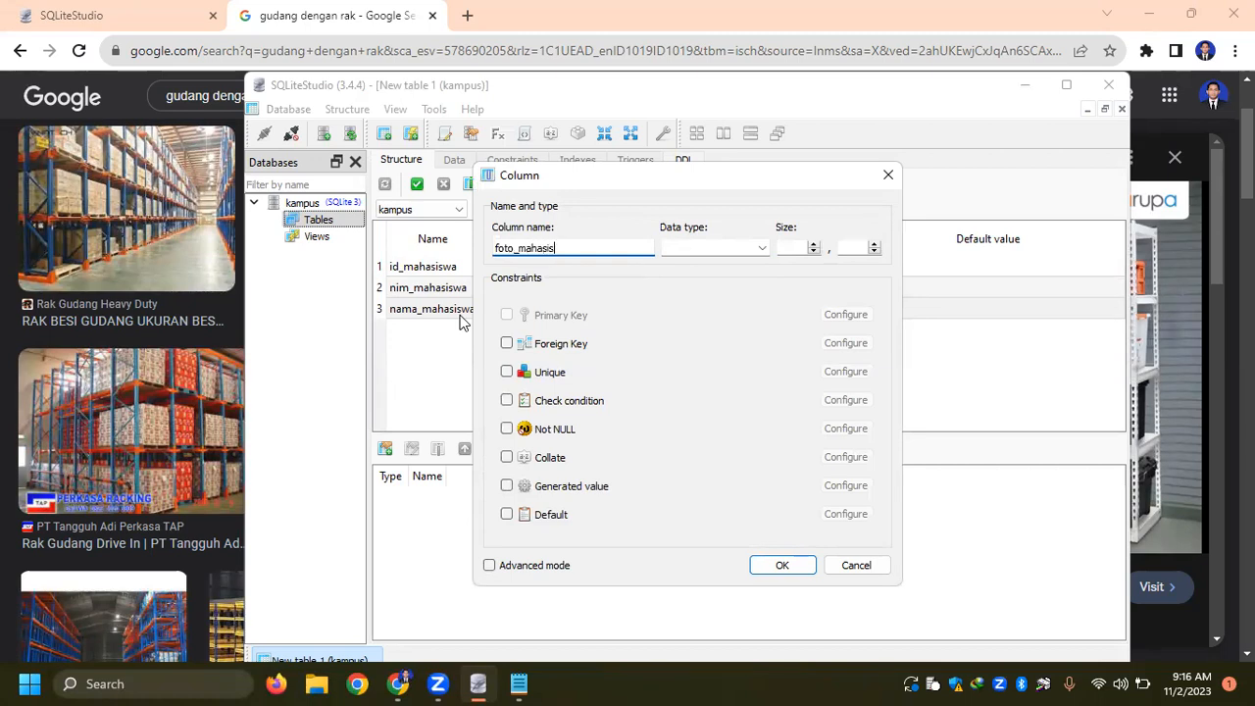
pyautogui.write('wa')
pyautogui.click(743, 247)
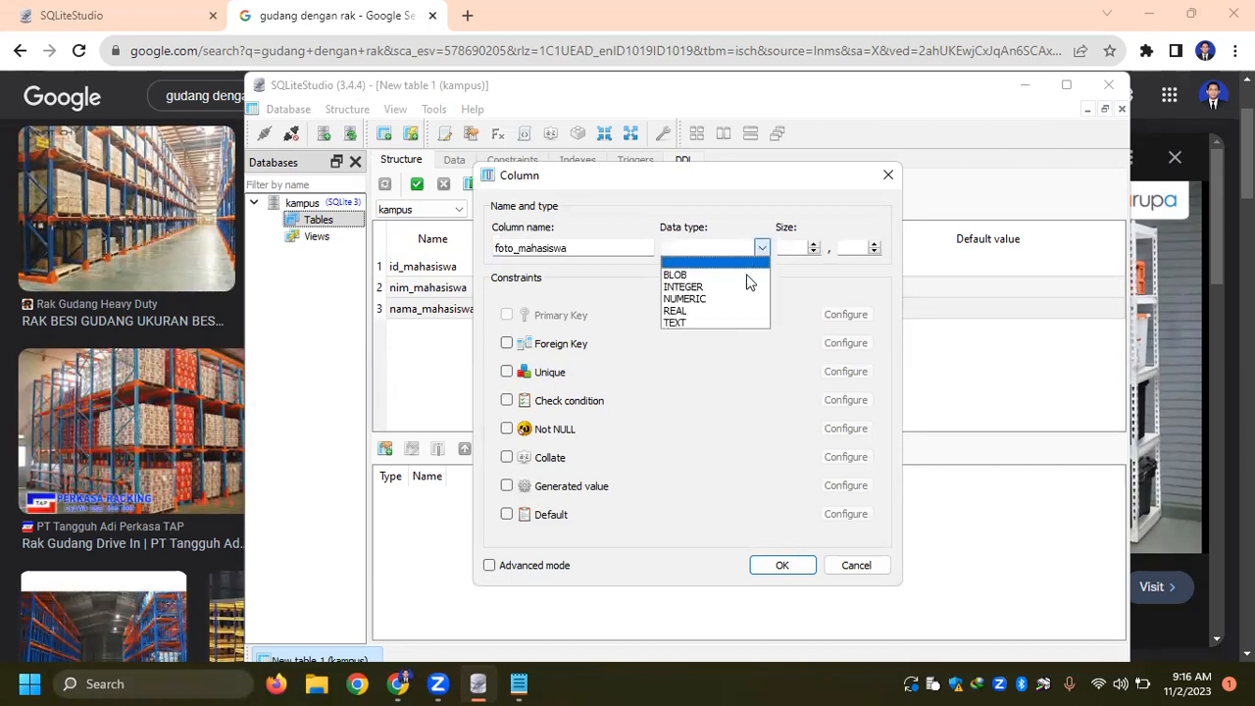
pyautogui.click(715, 334)
pyautogui.press('Return')
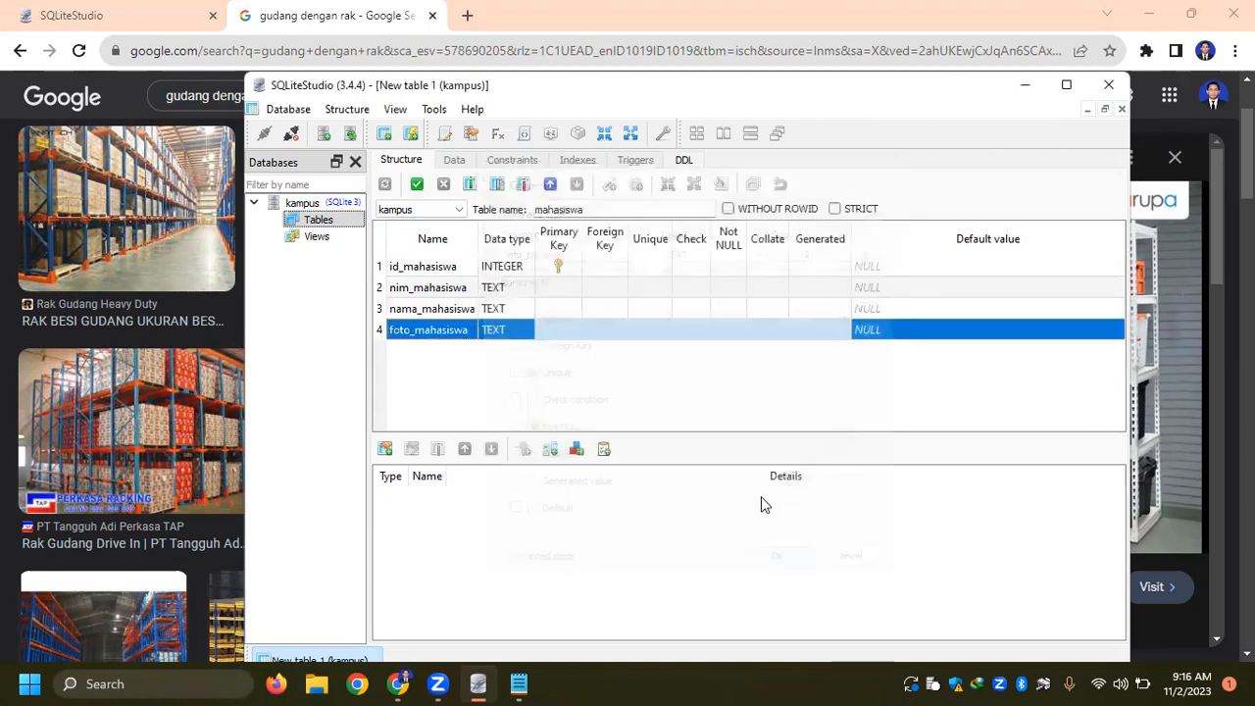
# - Commit the mahasiswa table structure, then select the table under Tables and show its data grid
pyautogui.click(415, 186)
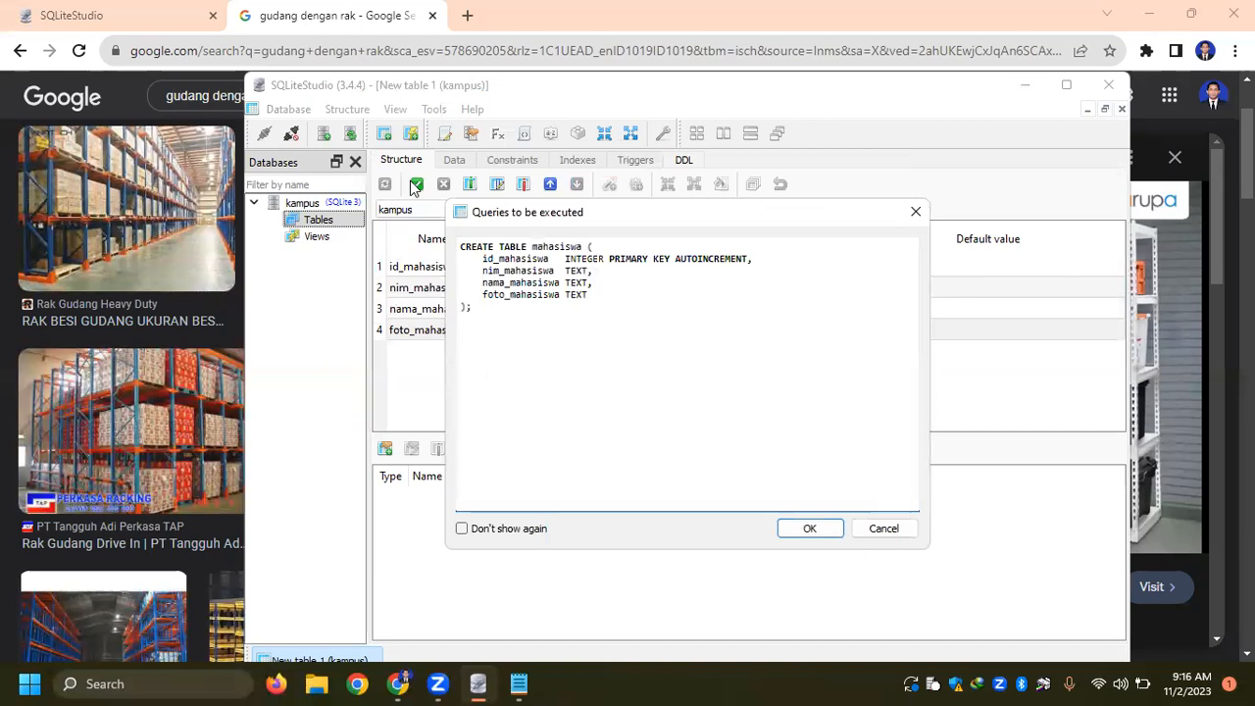
pyautogui.click(807, 529)
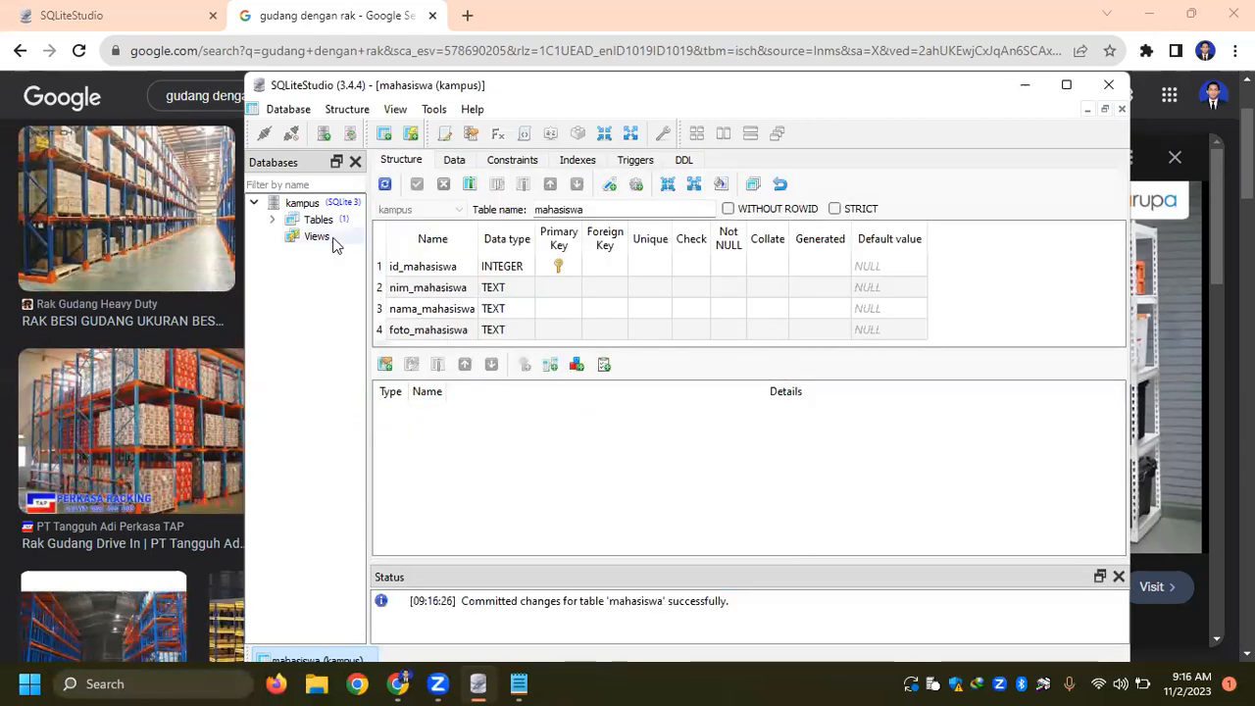
pyautogui.click(272, 221)
pyautogui.click(338, 239)
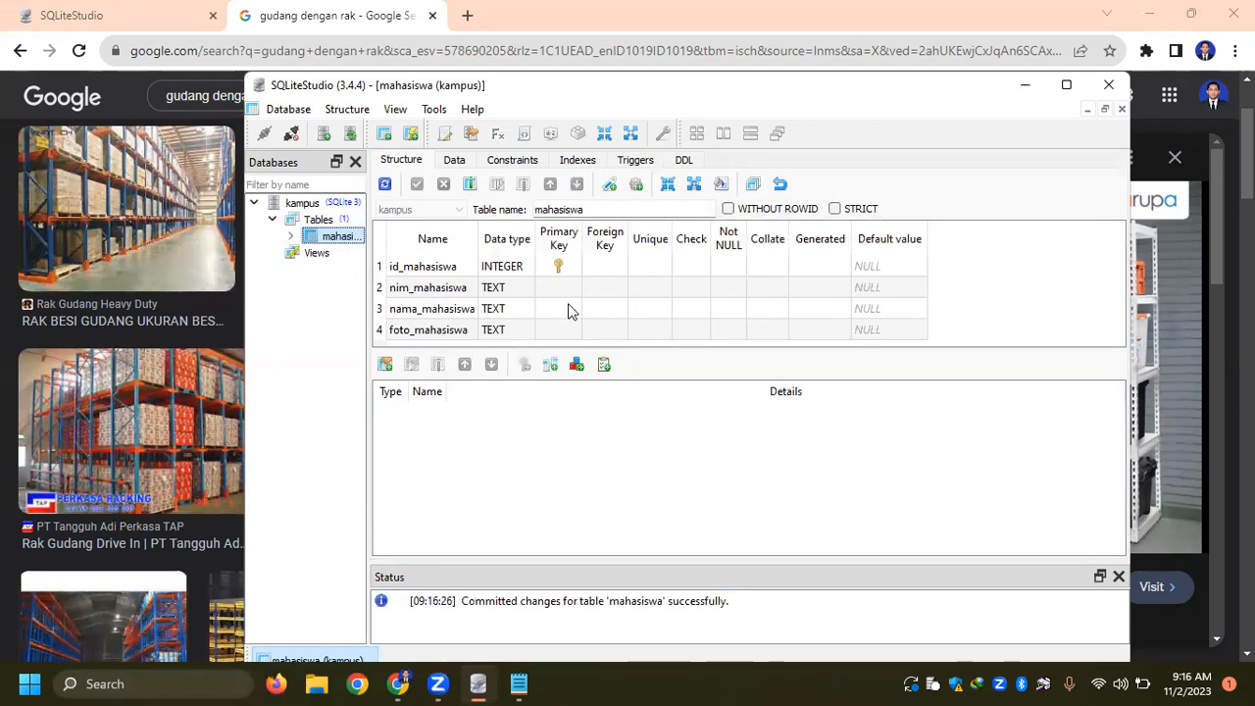
pyautogui.click(453, 162)
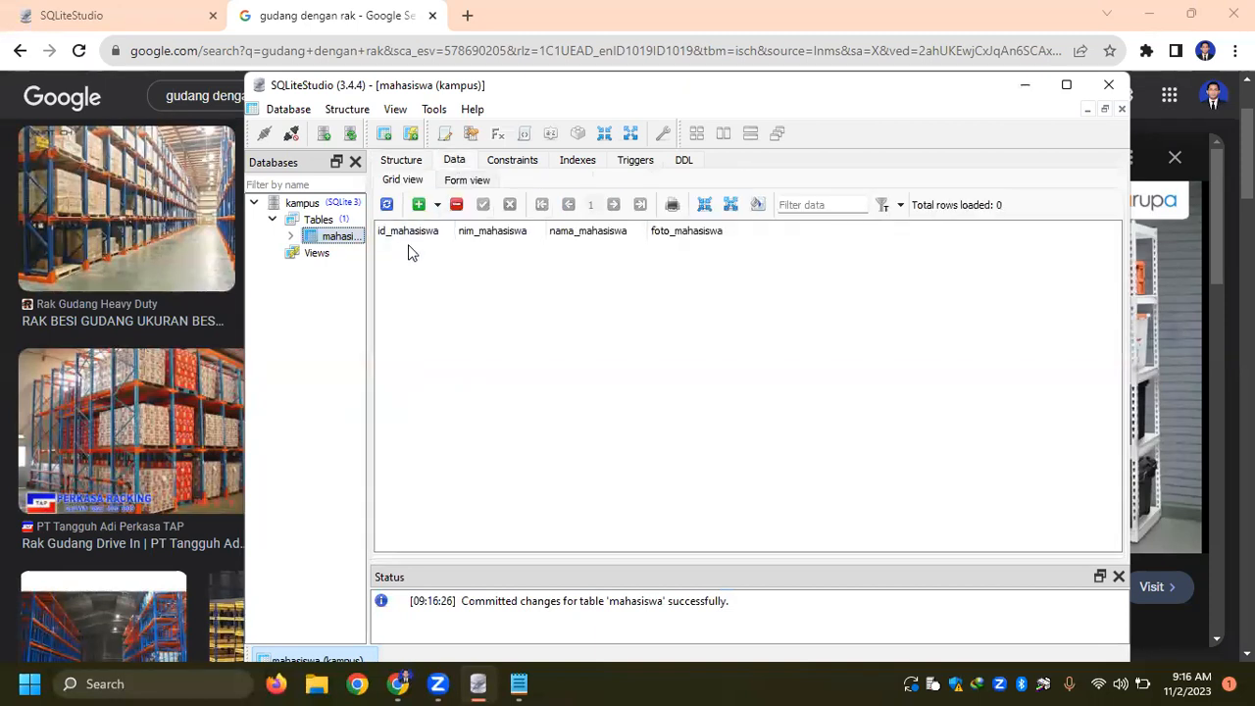
# - Insert three new rows in the mahasiswa data grid and enter a sequential student ID number in each row's nim_mahasiswa cell
pyautogui.click(419, 204)
pyautogui.click(419, 204)
pyautogui.click(419, 204)
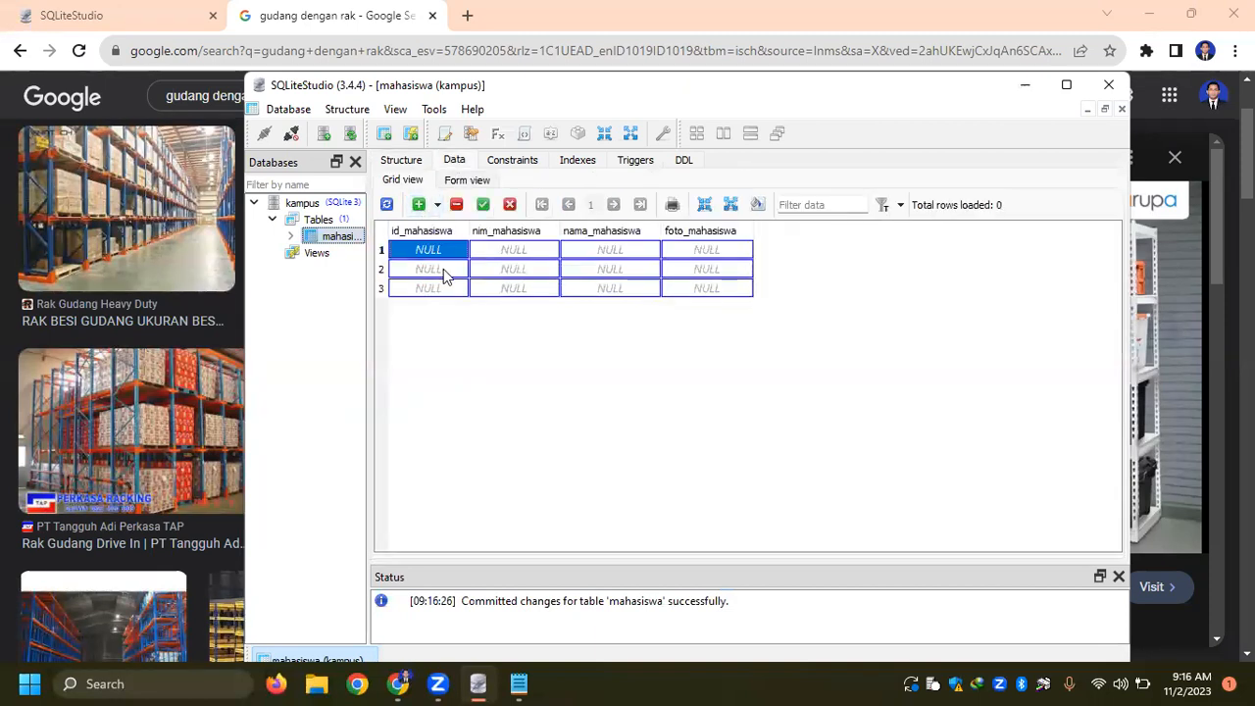
pyautogui.click(500, 252)
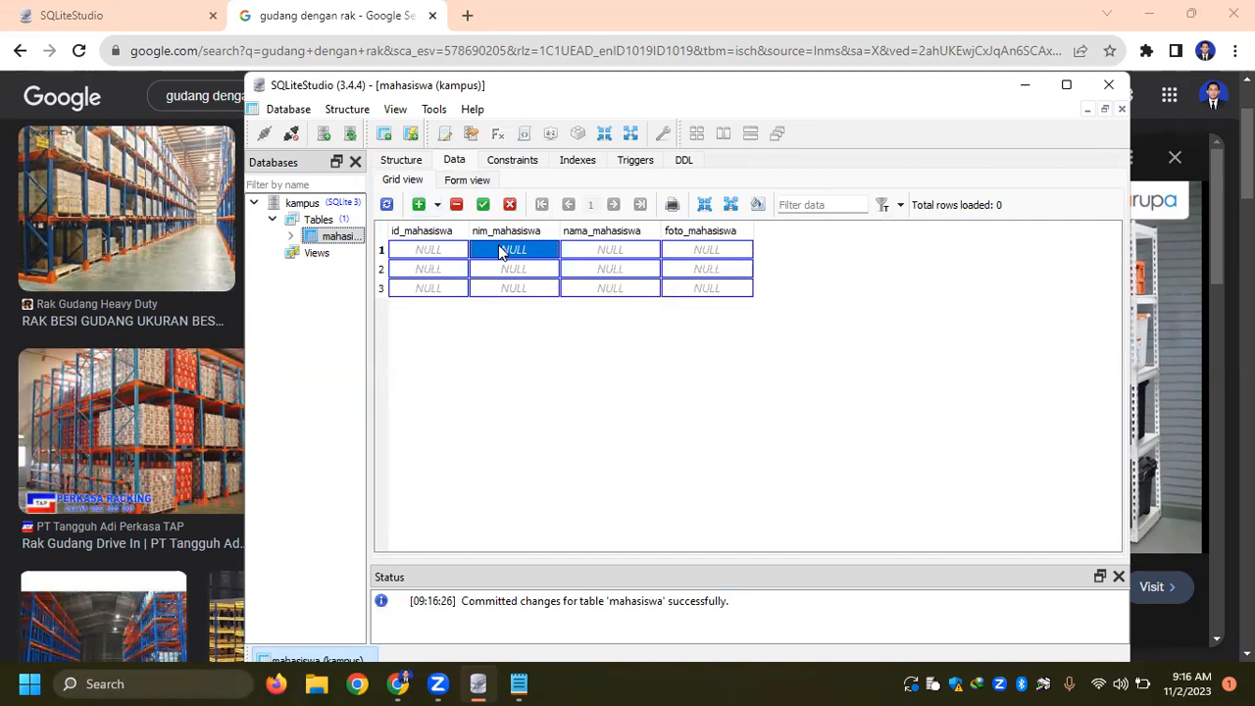
pyautogui.write('12.0001')
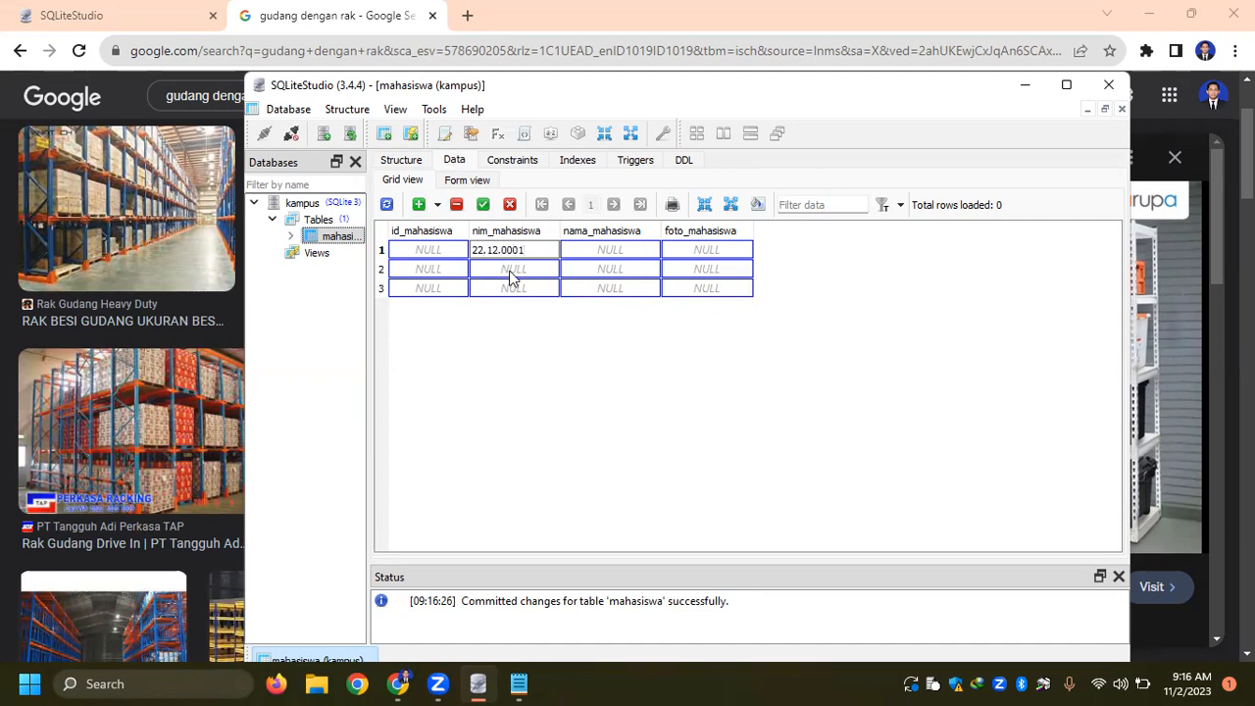
pyautogui.doubleClick(510, 269)
pyautogui.write('22.12.0002')
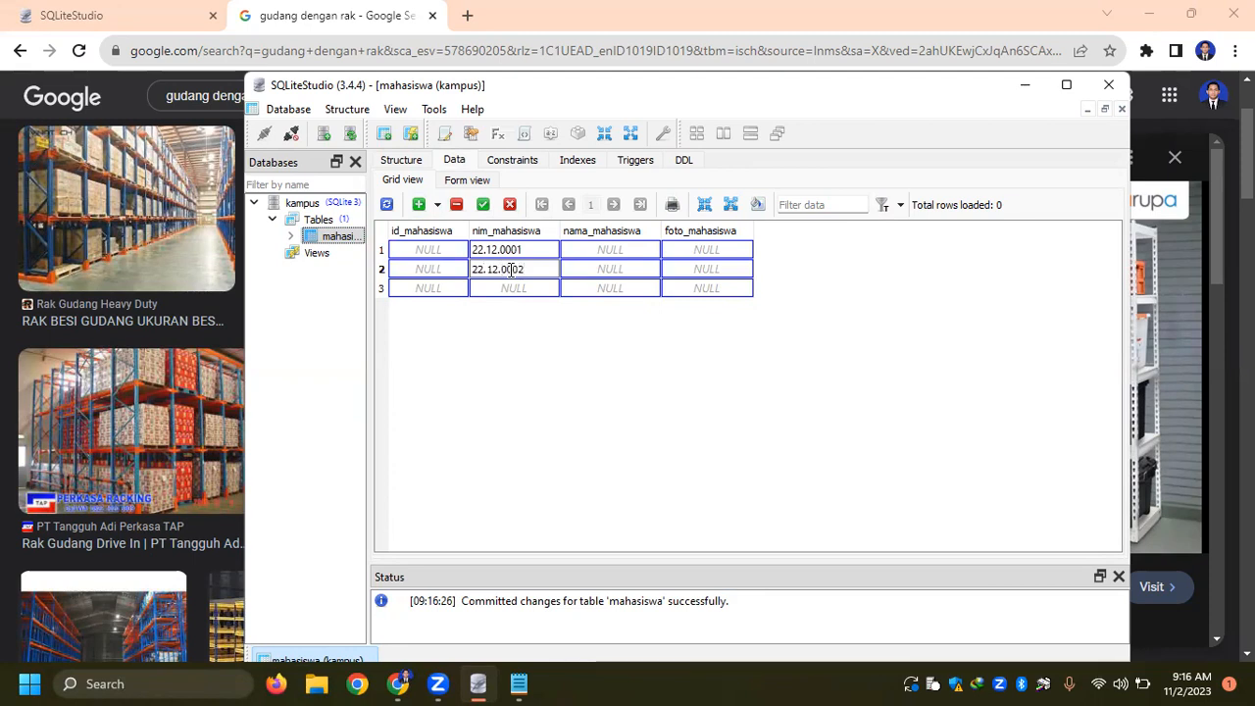
pyautogui.doubleClick(500, 288)
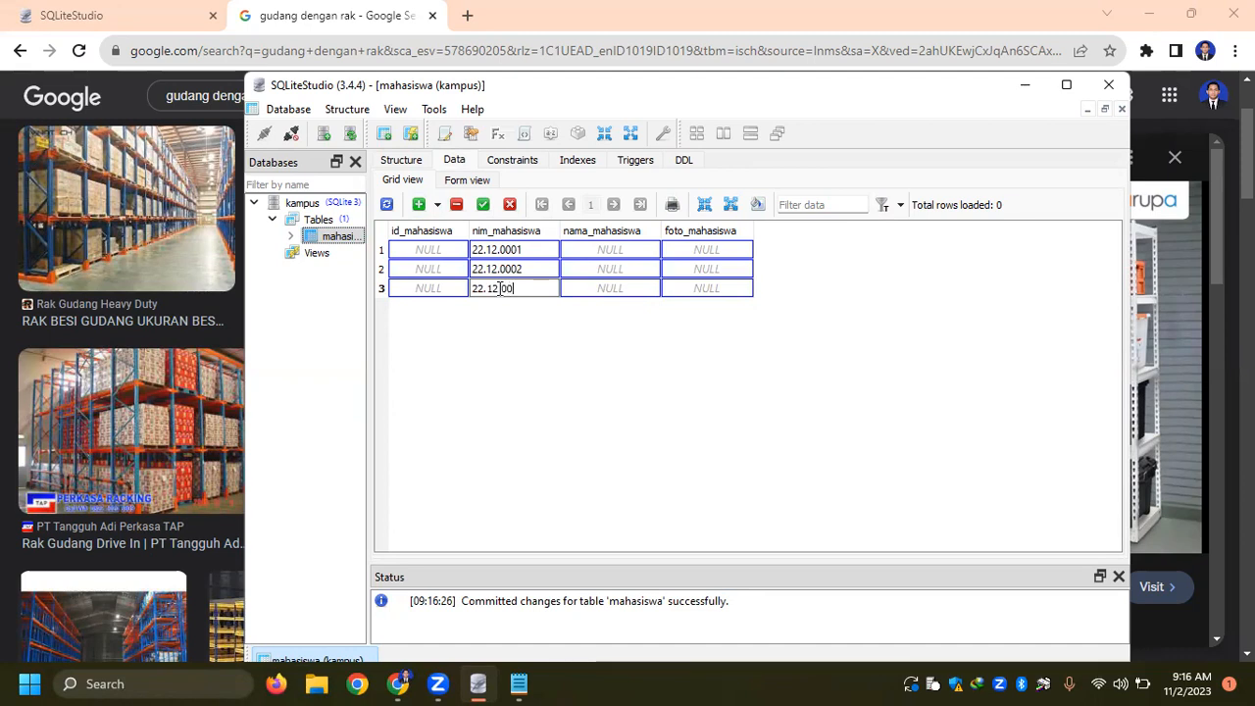
pyautogui.write('22.12.0003')
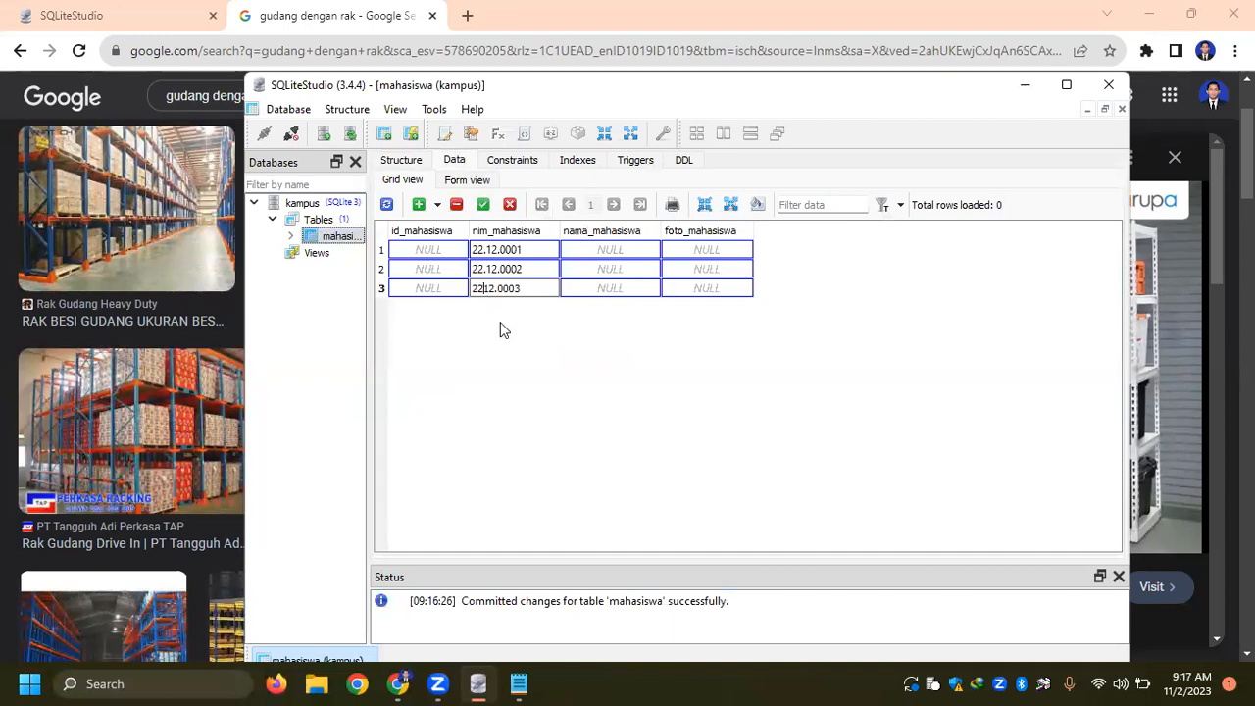
# - Fill in nama_mahasiswa for all three rows with the students' names
pyautogui.doubleClick(604, 251)
pyautogui.write('A')
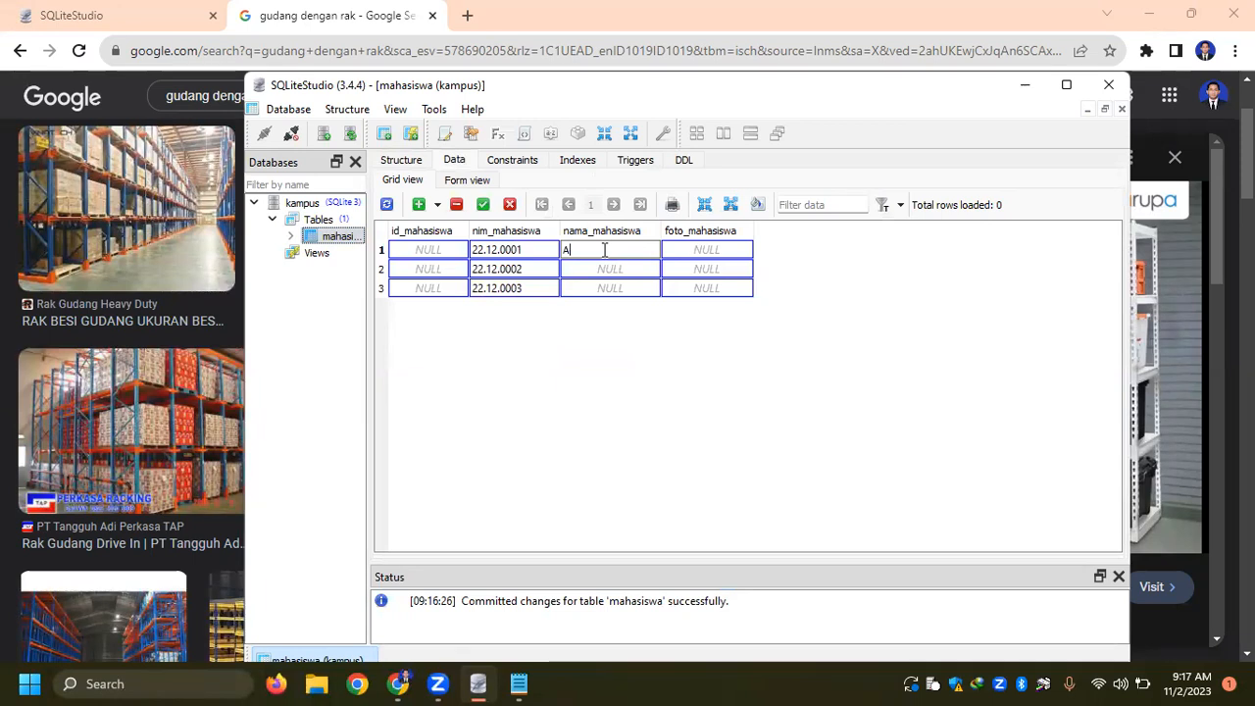
pyautogui.write('nwar Sadat')
pyautogui.doubleClick(608, 269)
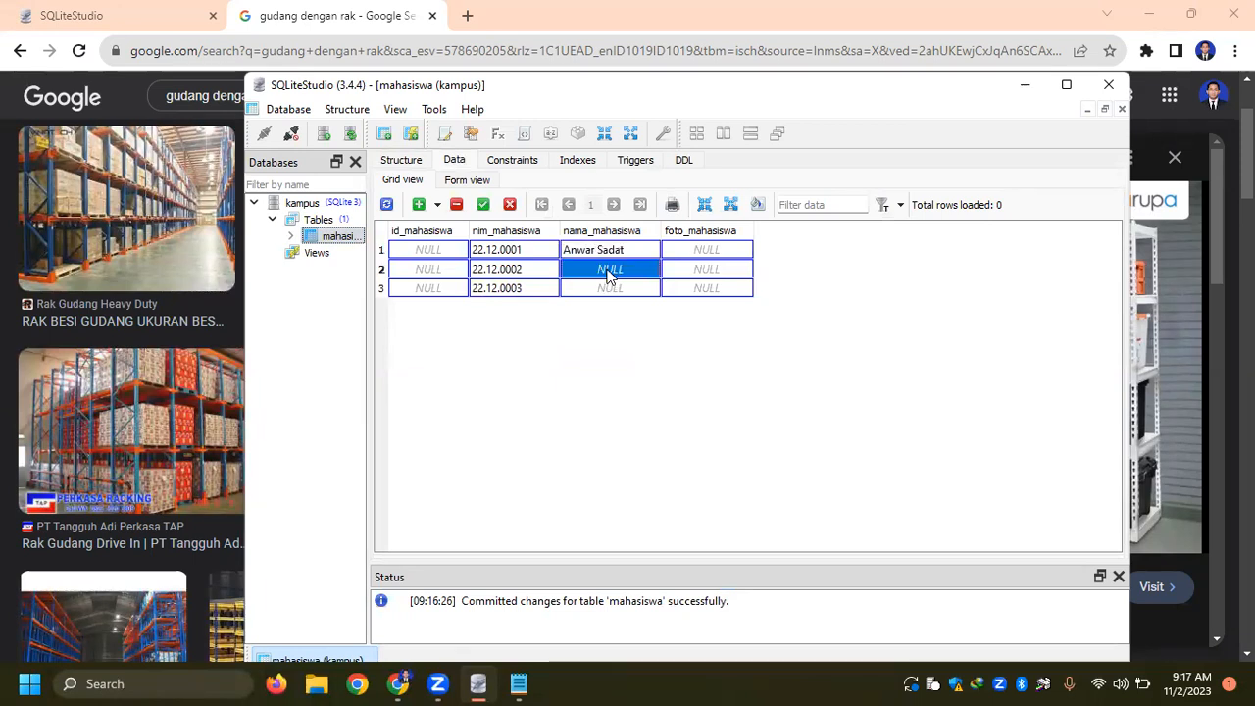
pyautogui.write('Bena')
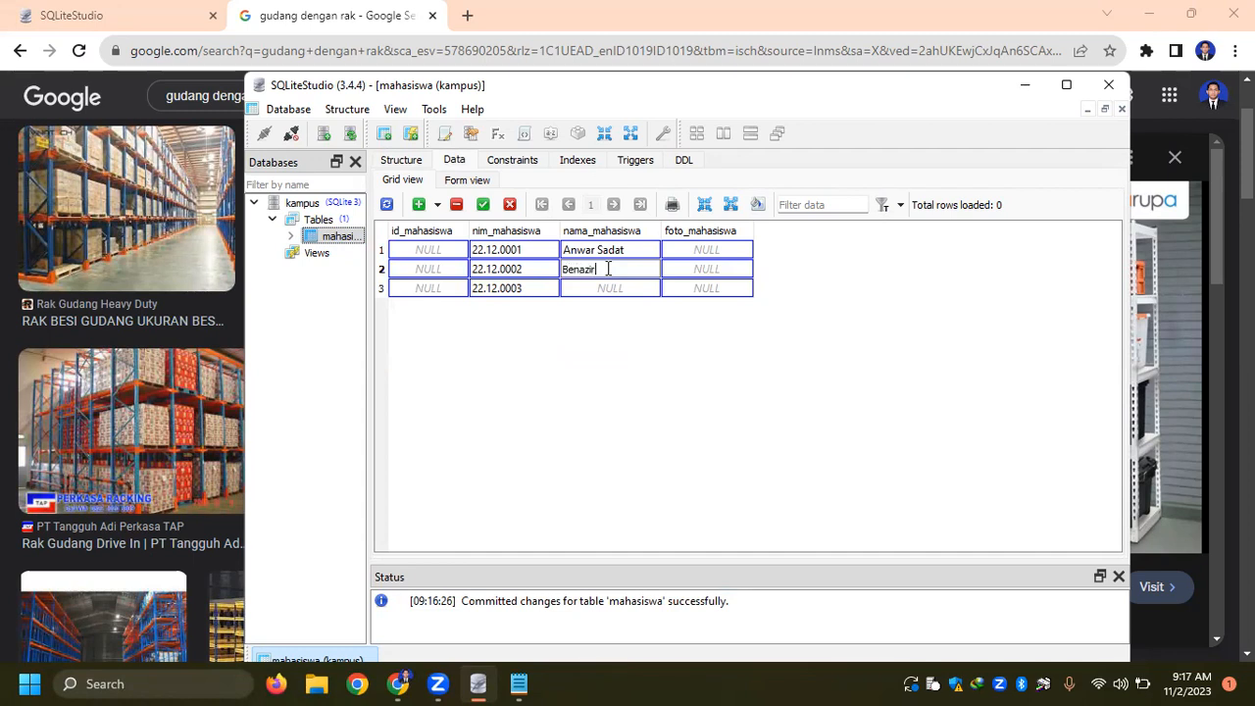
pyautogui.write('zir')
pyautogui.doubleClick(618, 289)
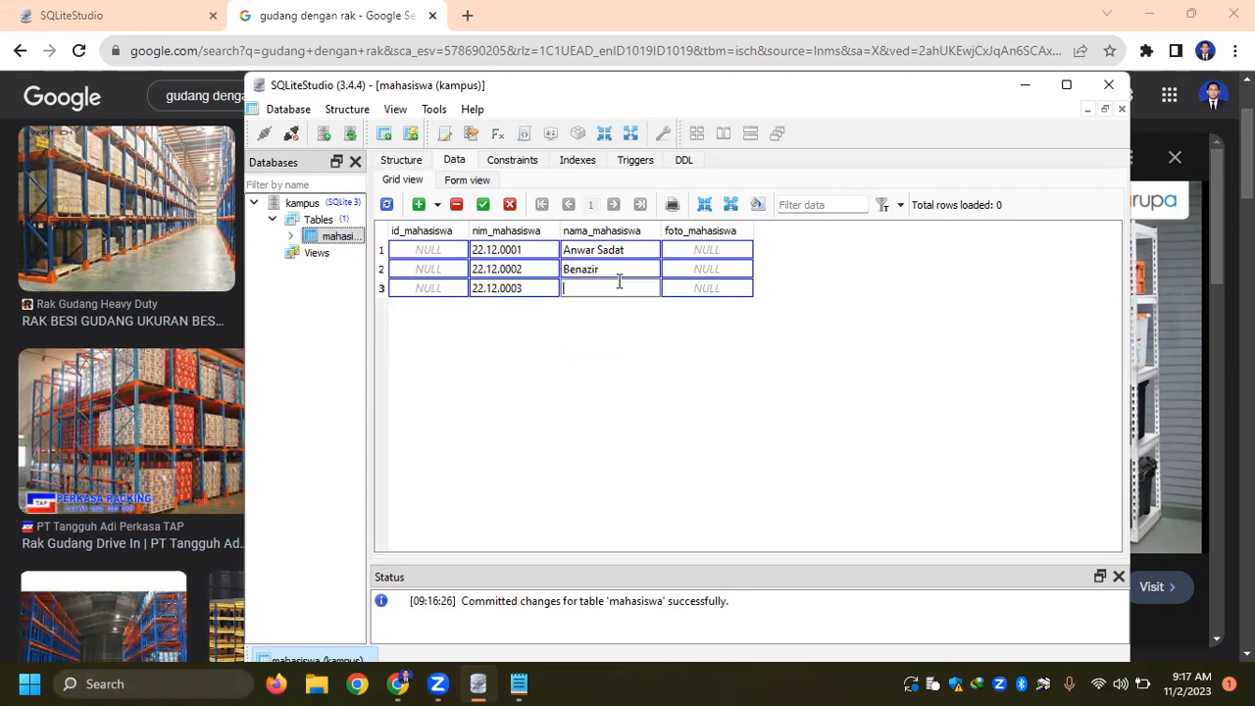
# - Fill foto_mahasiswa in all three rows with lowercase .jpg file names based on each student's first name, and commit the rows
pyautogui.doubleClick(694, 251)
pyautogui.write('anwar.jpg')
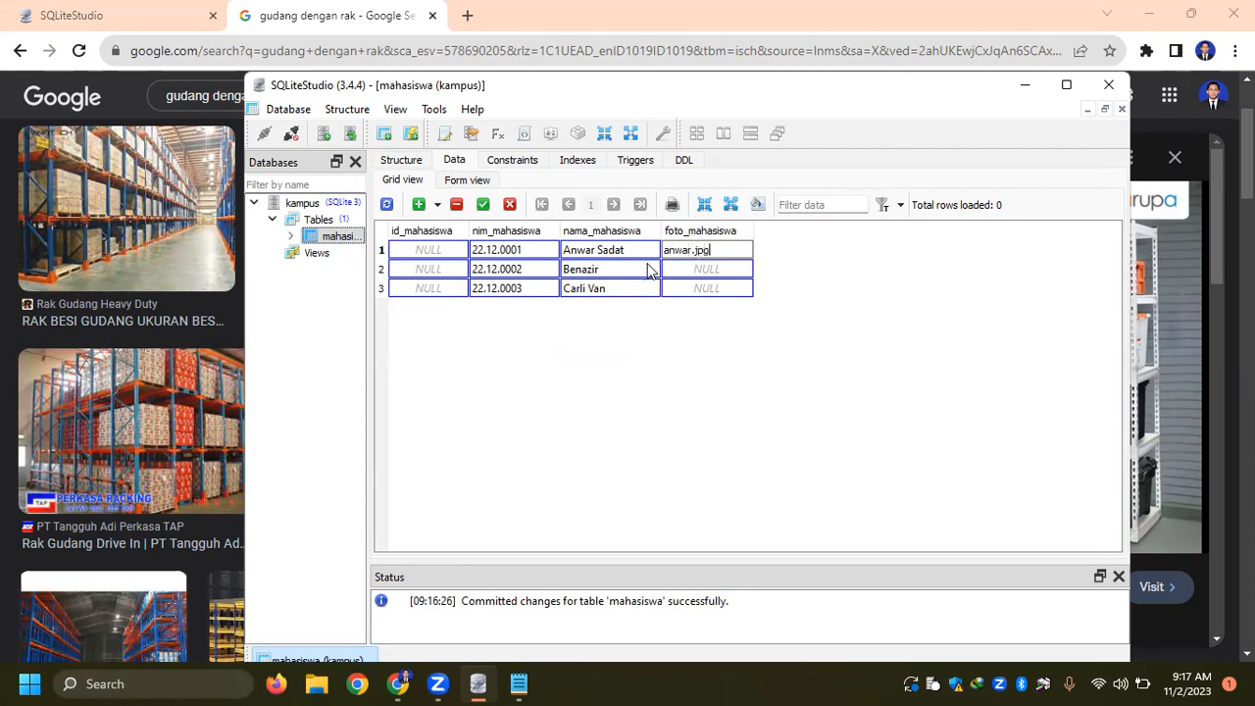
pyautogui.doubleClick(690, 269)
pyautogui.write('b')
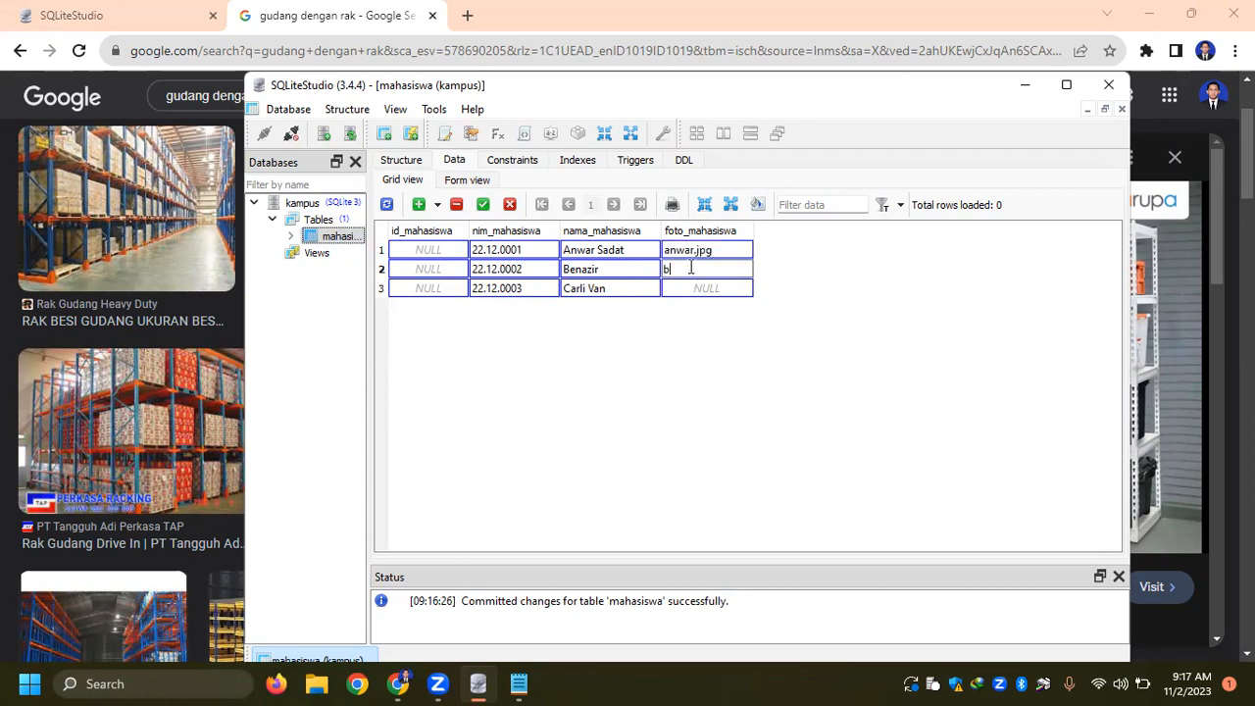
pyautogui.write('enazir.jpg')
pyautogui.doubleClick(700, 288)
pyautogui.write('carli.jpg')
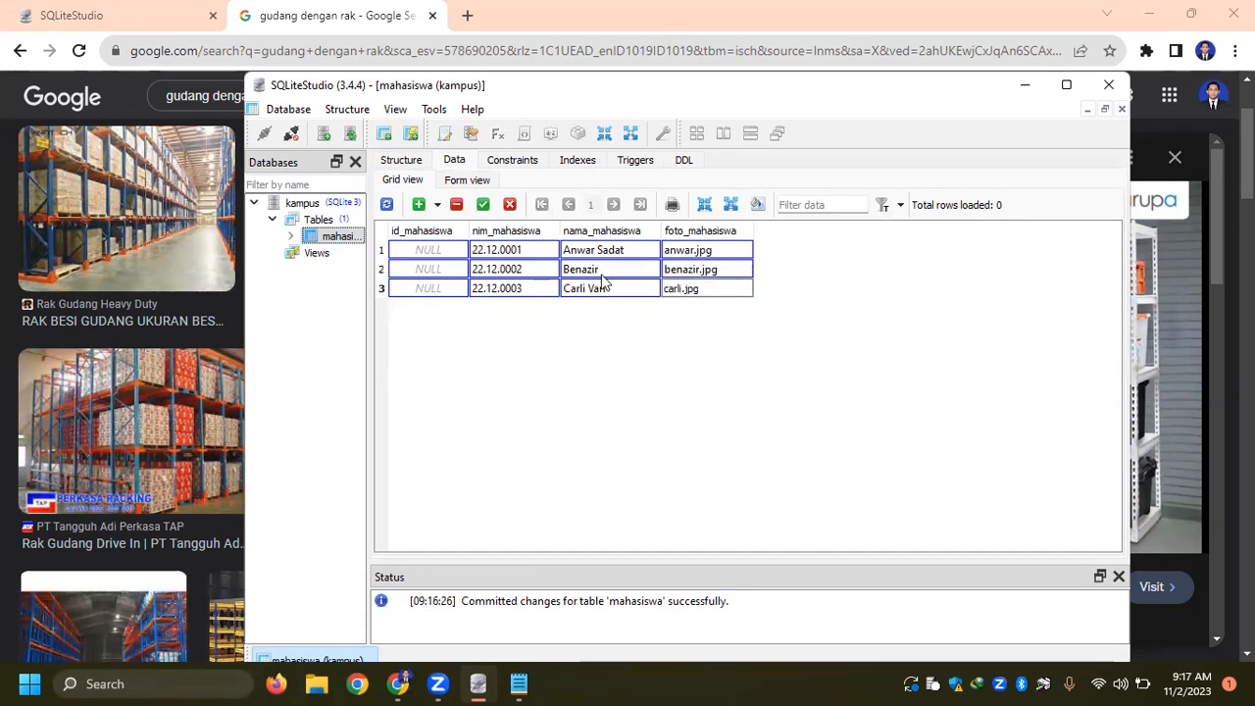
pyautogui.click(482, 206)
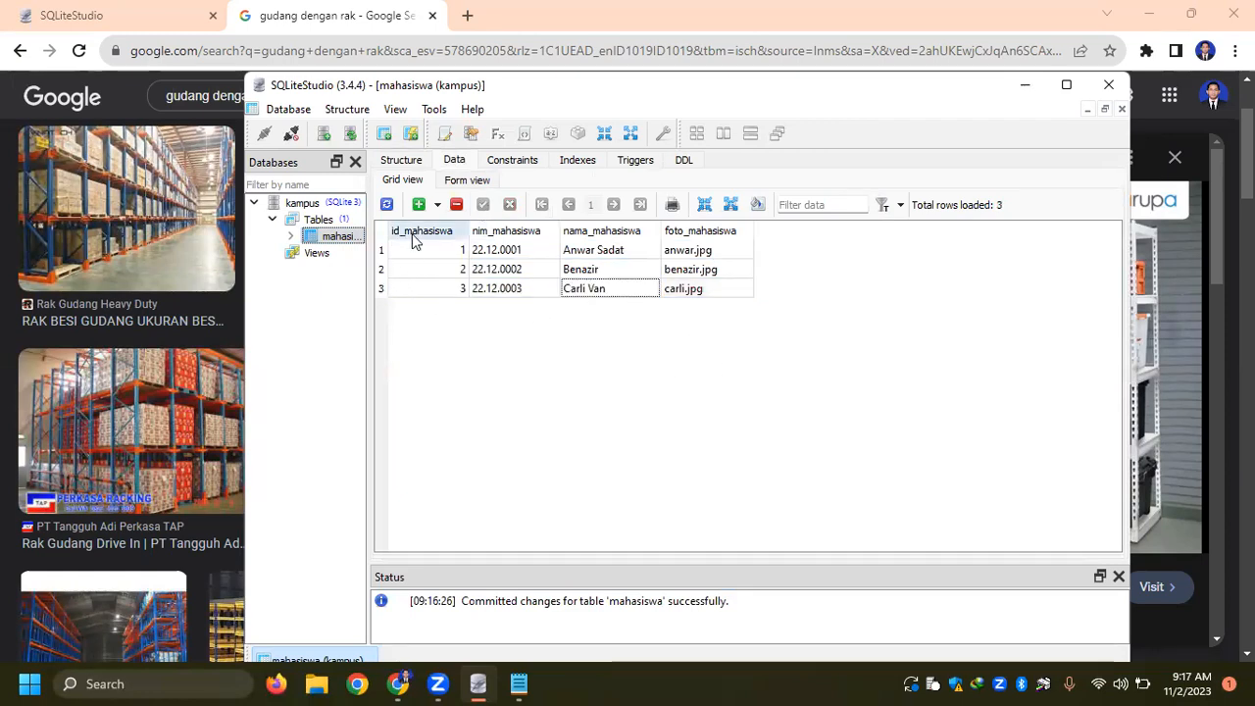
# - Create a new table in the kampus database and name it dosen
pyautogui.moveTo(324, 243)
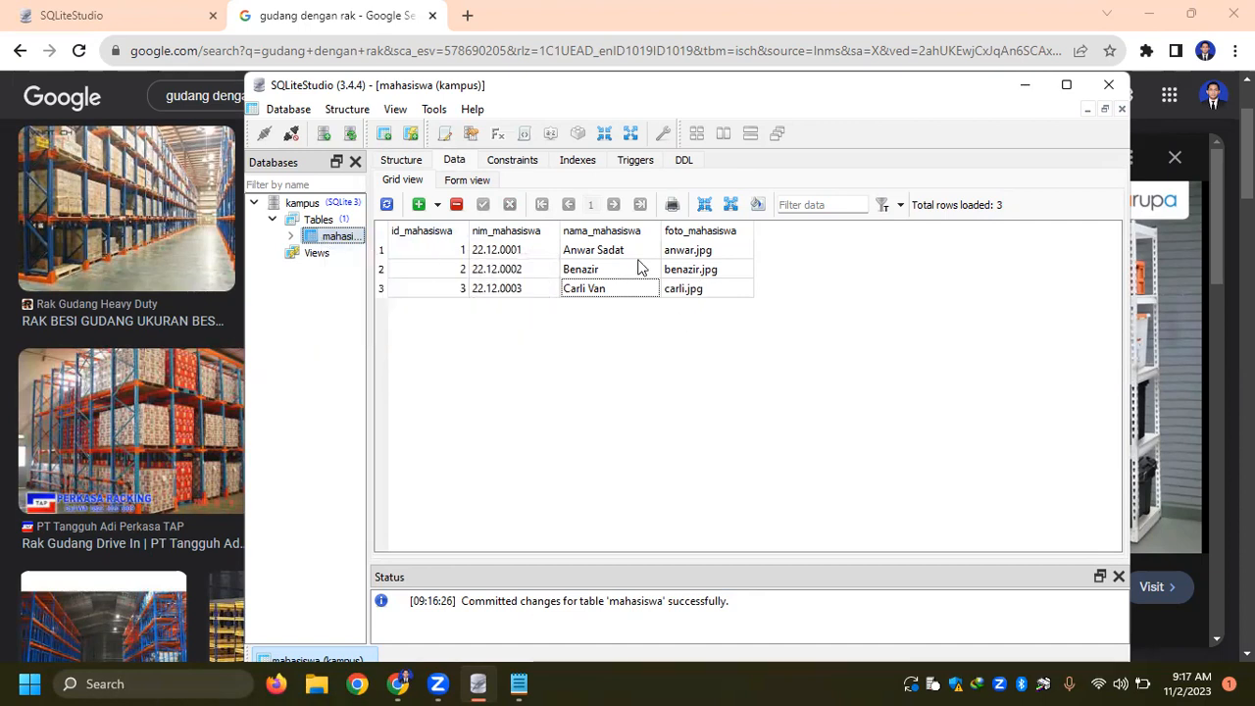
pyautogui.moveTo(570, 293)
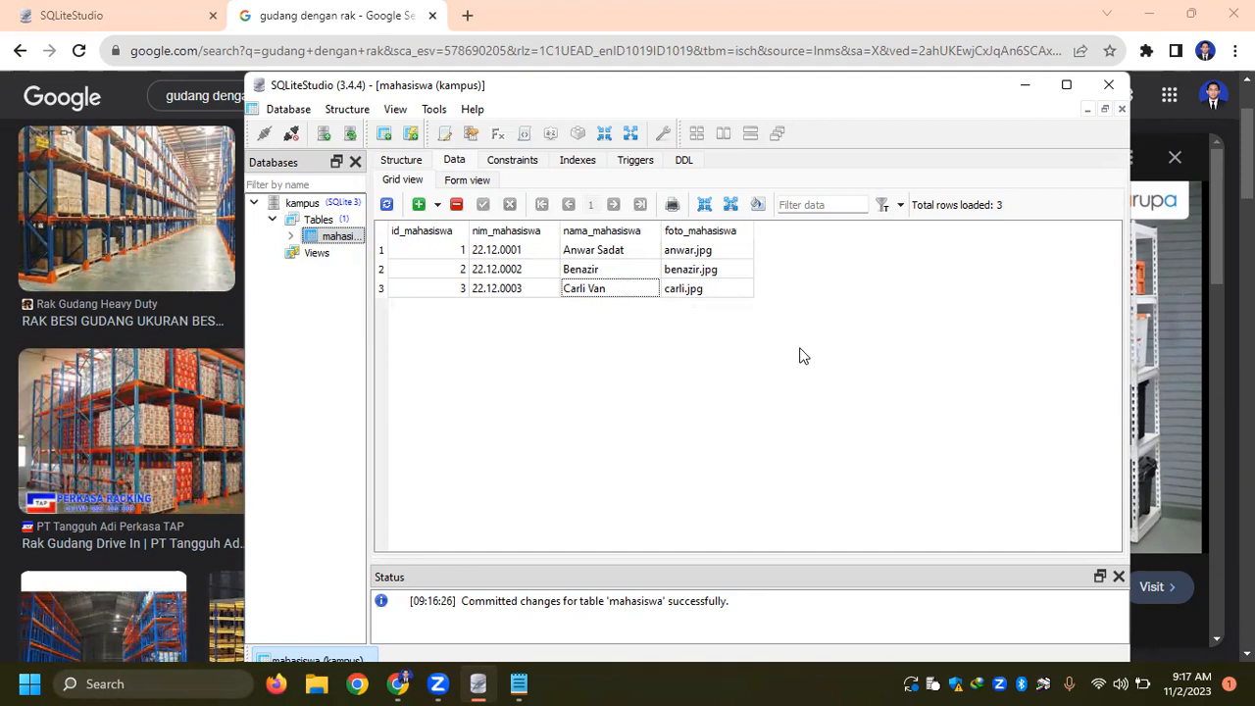
pyautogui.rightClick(320, 222)
pyautogui.click(384, 231)
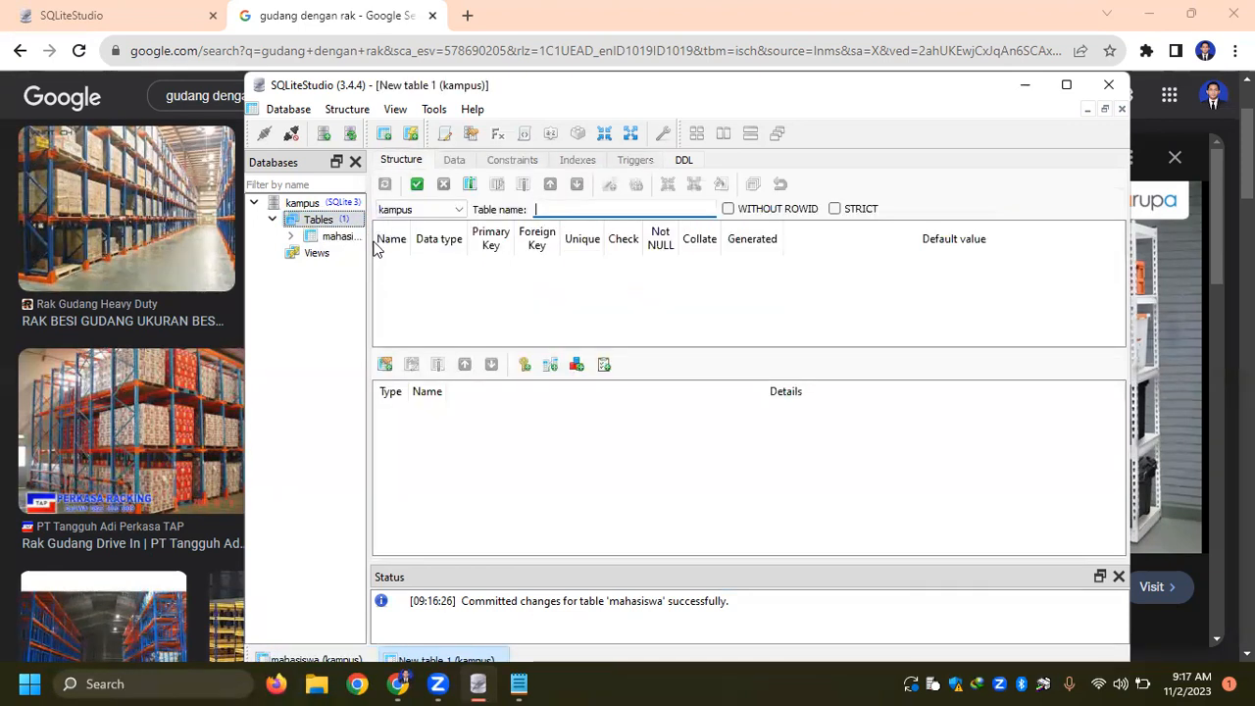
pyautogui.write('dosen')
# - Add the column id_dosen with data type INTEGER and make it an autoincrementing primary key
pyautogui.doubleClick(391, 275)
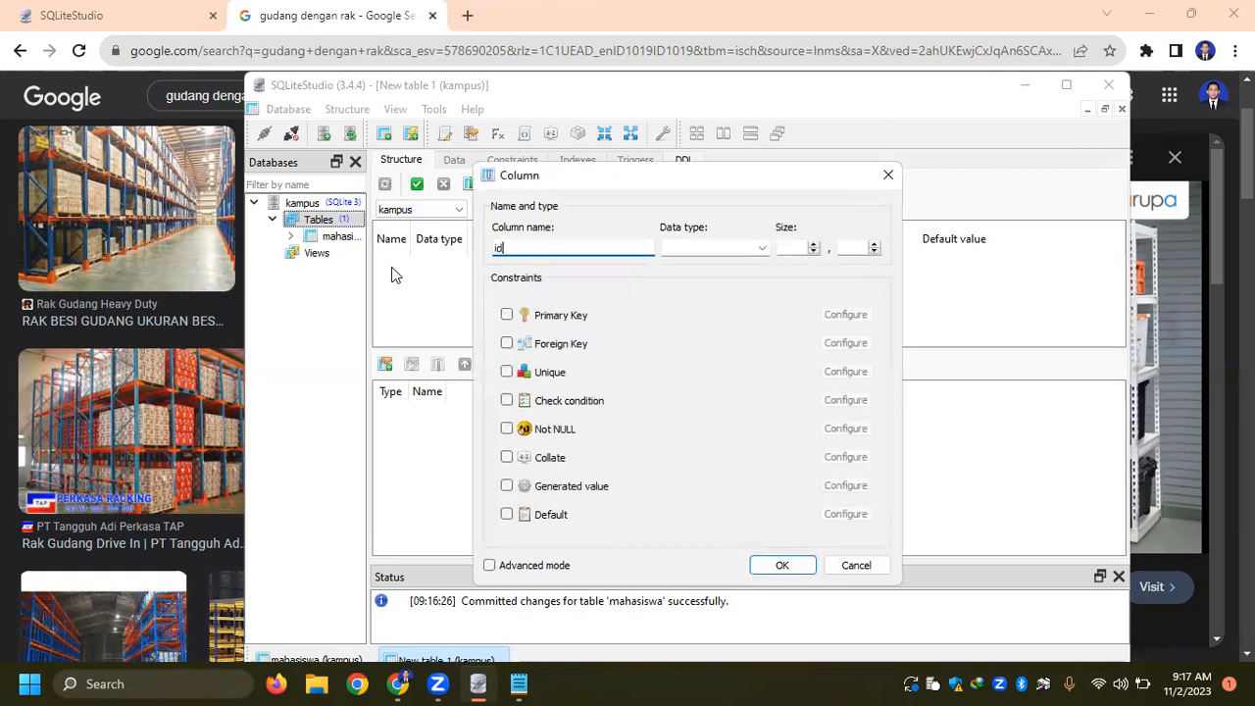
pyautogui.click(759, 247)
pyautogui.click(723, 285)
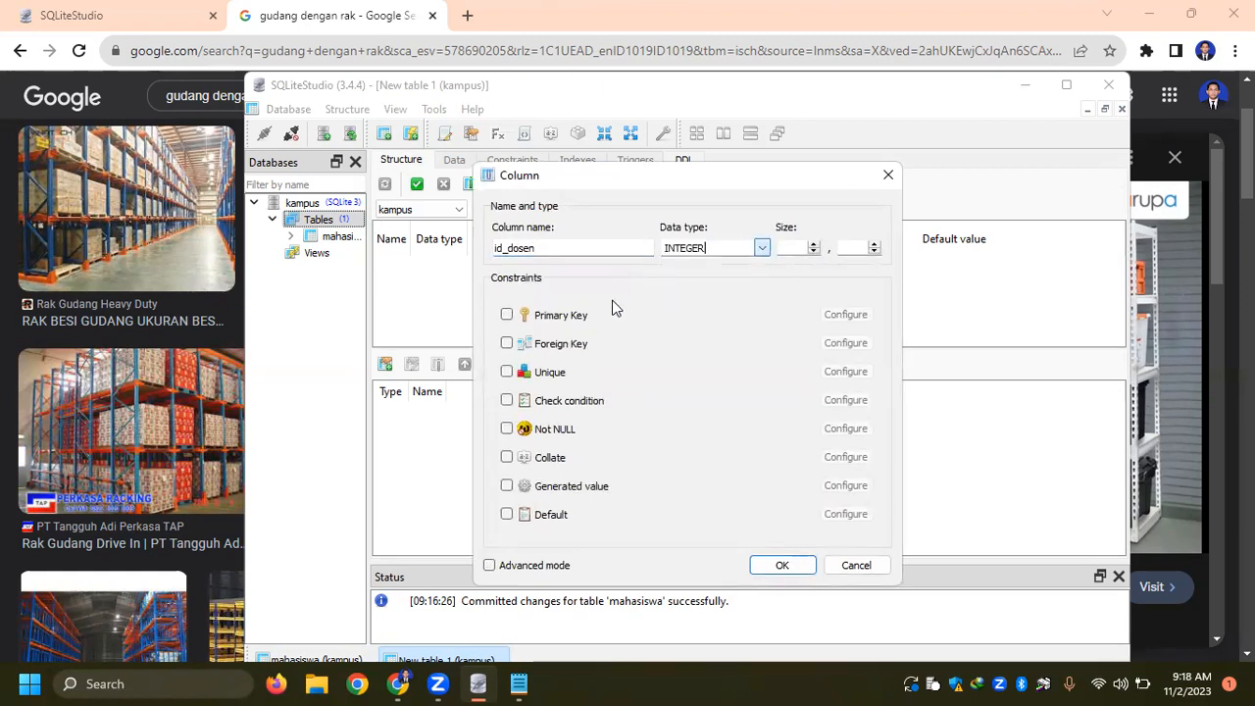
pyautogui.click(507, 314)
pyautogui.click(833, 316)
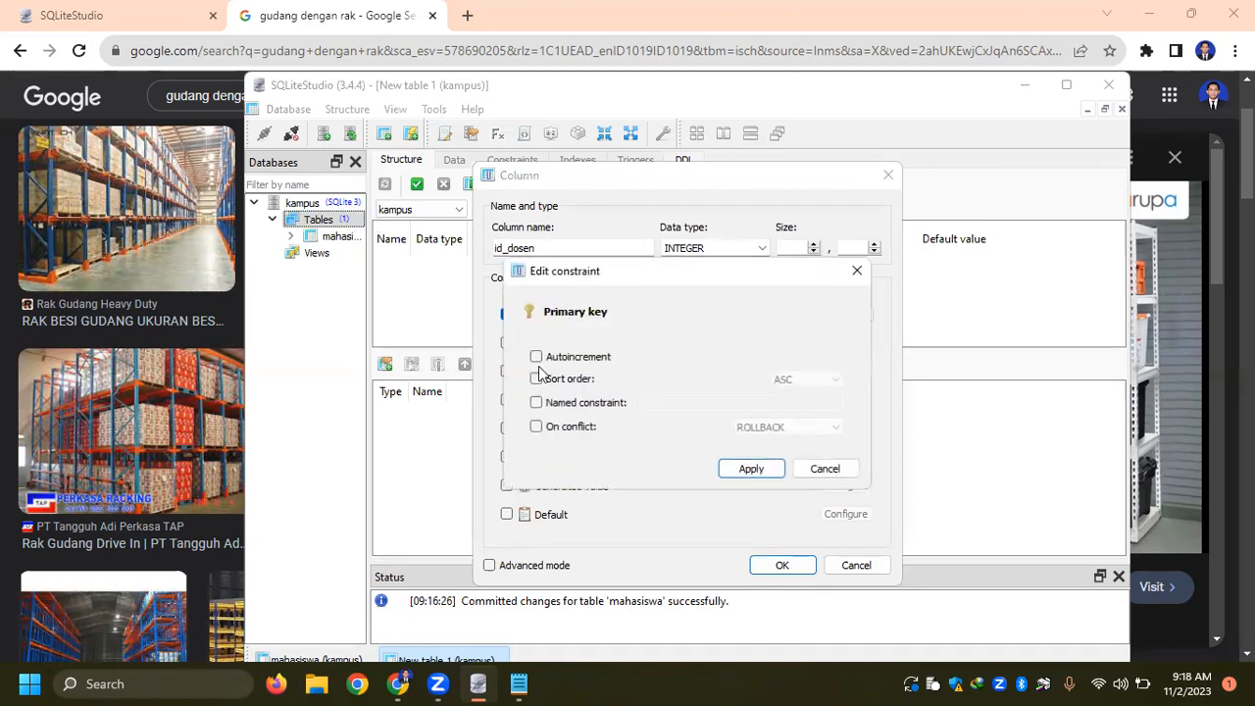
pyautogui.click(536, 357)
pyautogui.click(763, 473)
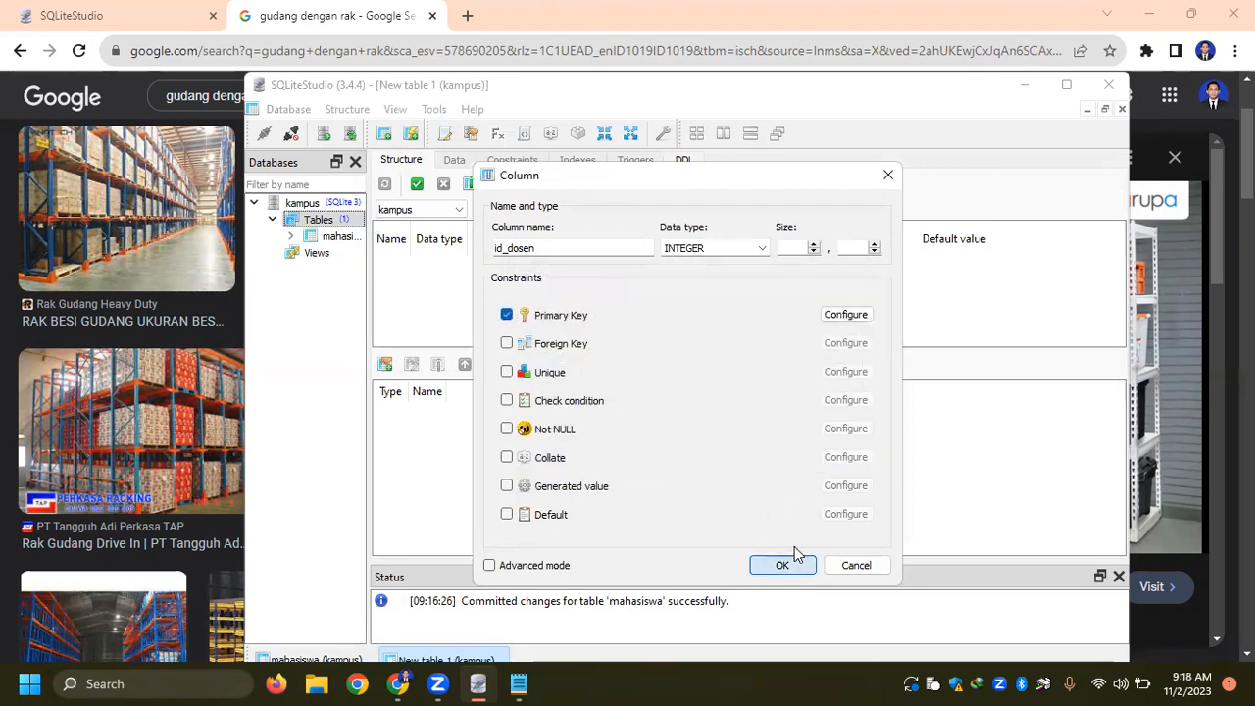
pyautogui.click(791, 562)
# - Add a second column named nama_dosen with the data type TEXT to the dosen table
pyautogui.doubleClick(417, 299)
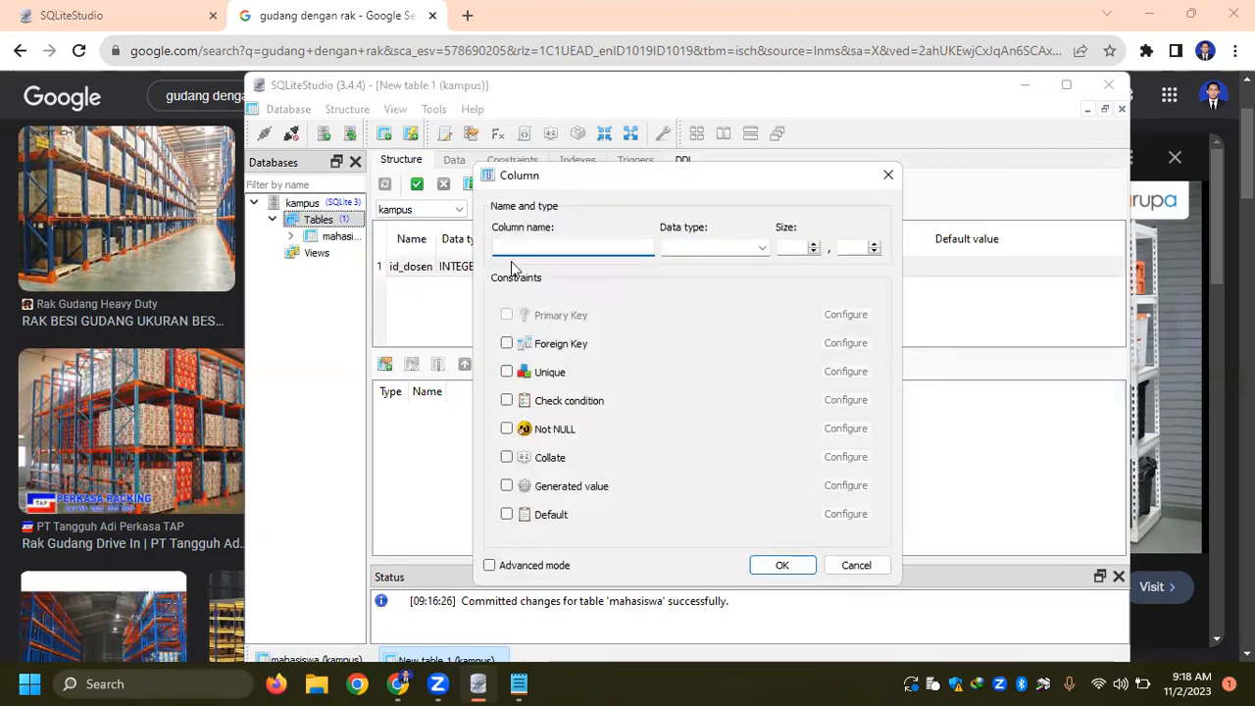
pyautogui.write('nama_dosen')
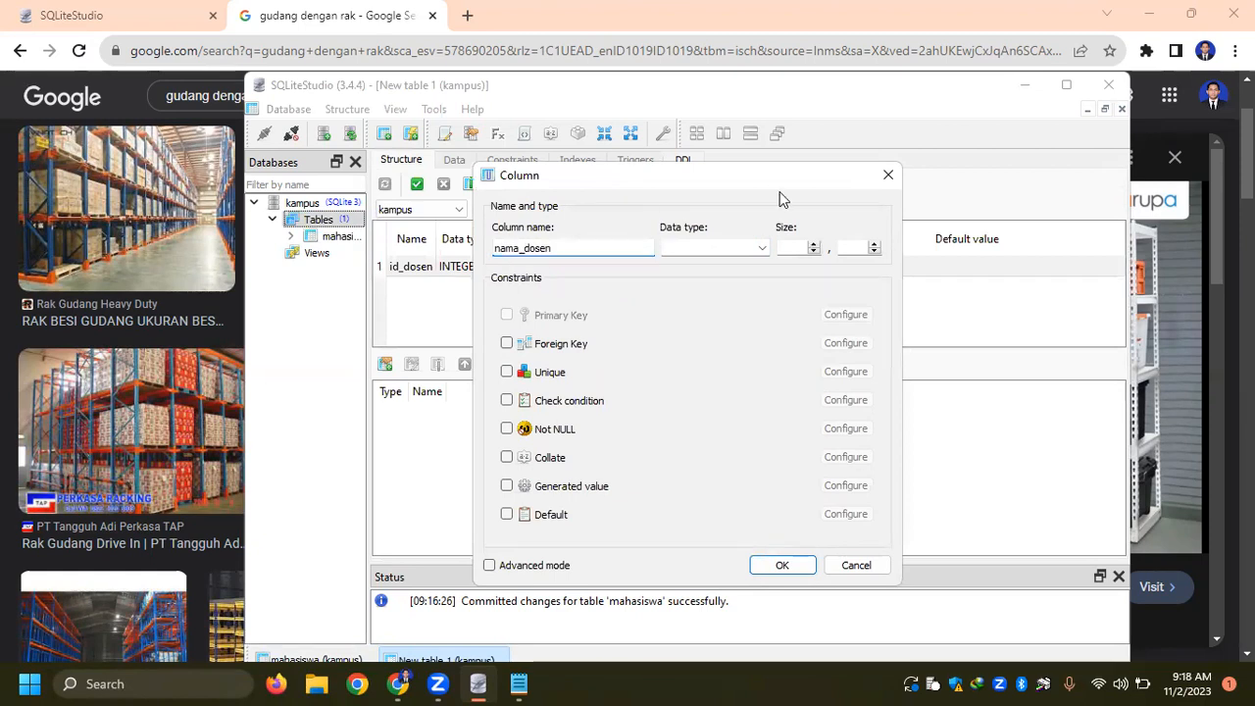
pyautogui.click(762, 248)
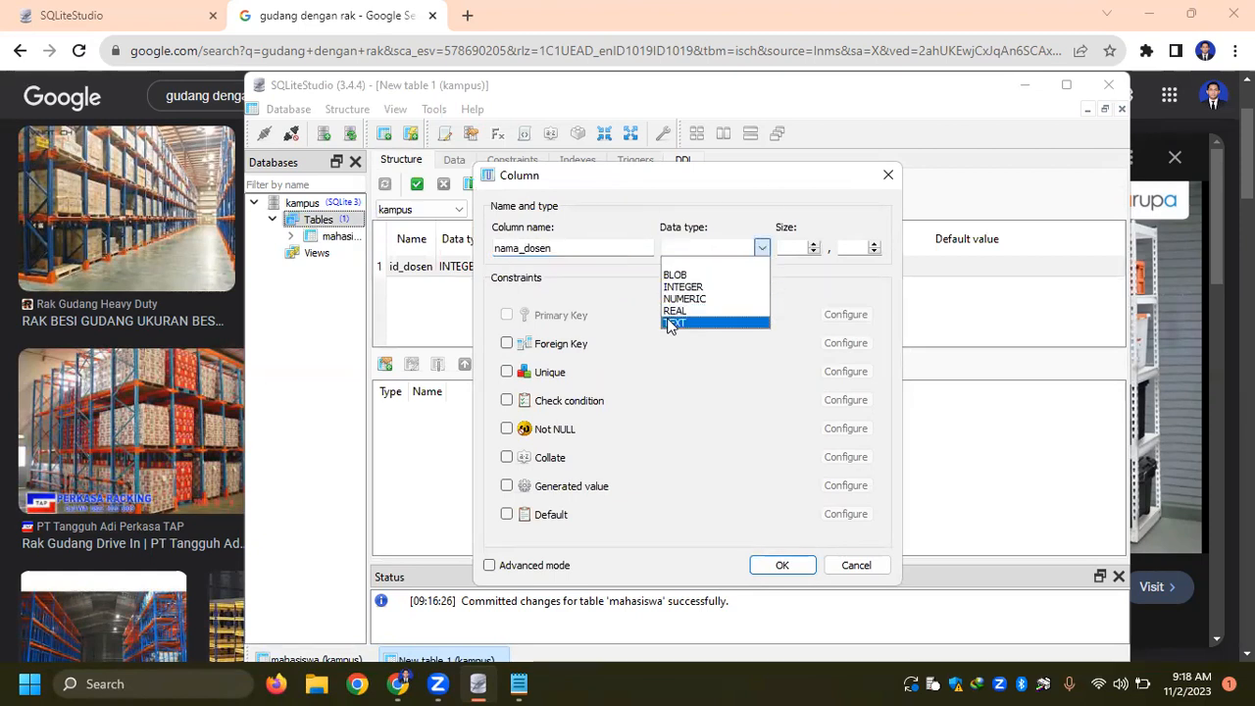
pyautogui.click(675, 322)
pyautogui.press('Return')
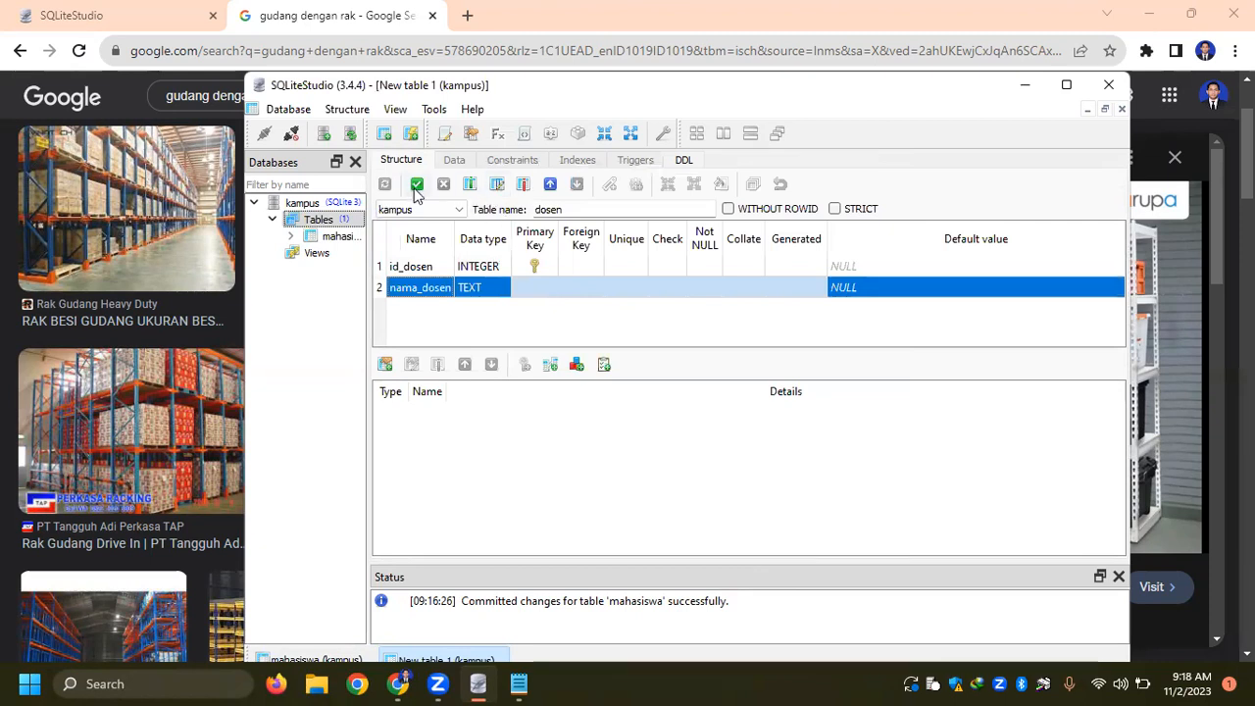
# - Commit the dosen table structure, then select the table and show its data grid
pyautogui.click(416, 186)
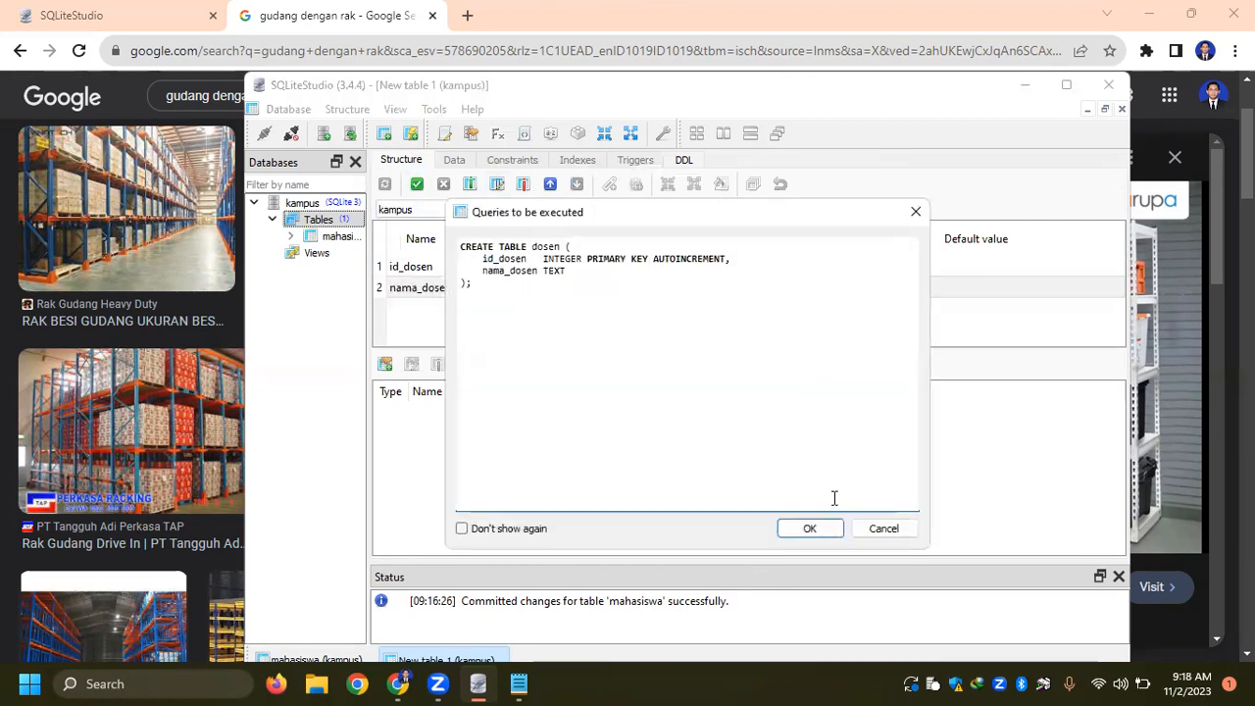
pyautogui.click(810, 528)
pyautogui.click(339, 238)
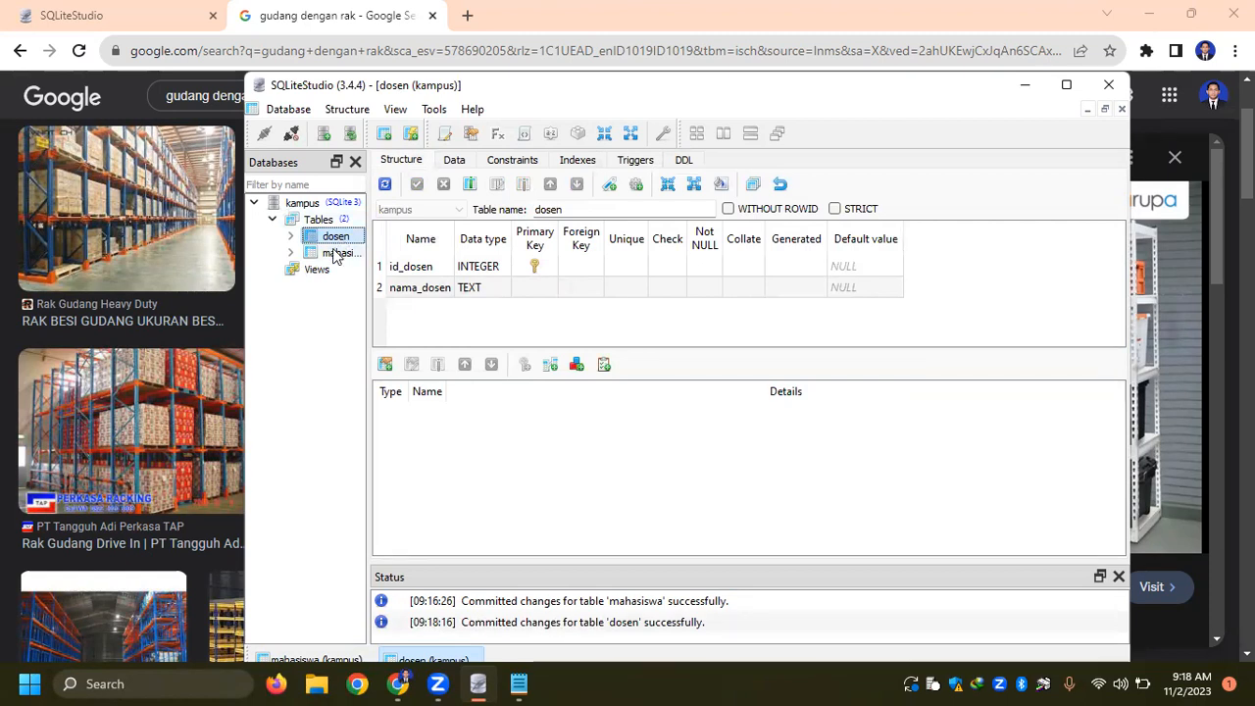
pyautogui.click(455, 163)
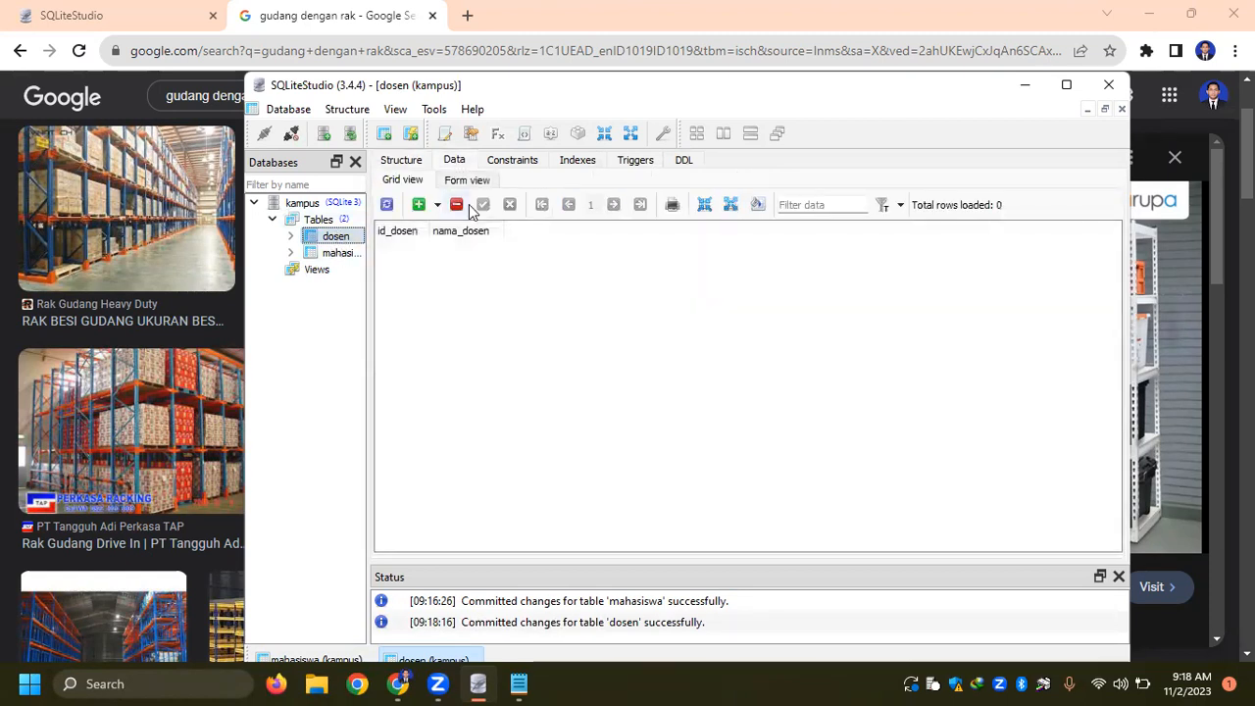
# - Insert a row in the dosen table and enter the first lecturer's full name in nama_dosen
pyautogui.click(419, 204)
pyautogui.doubleClick(498, 251)
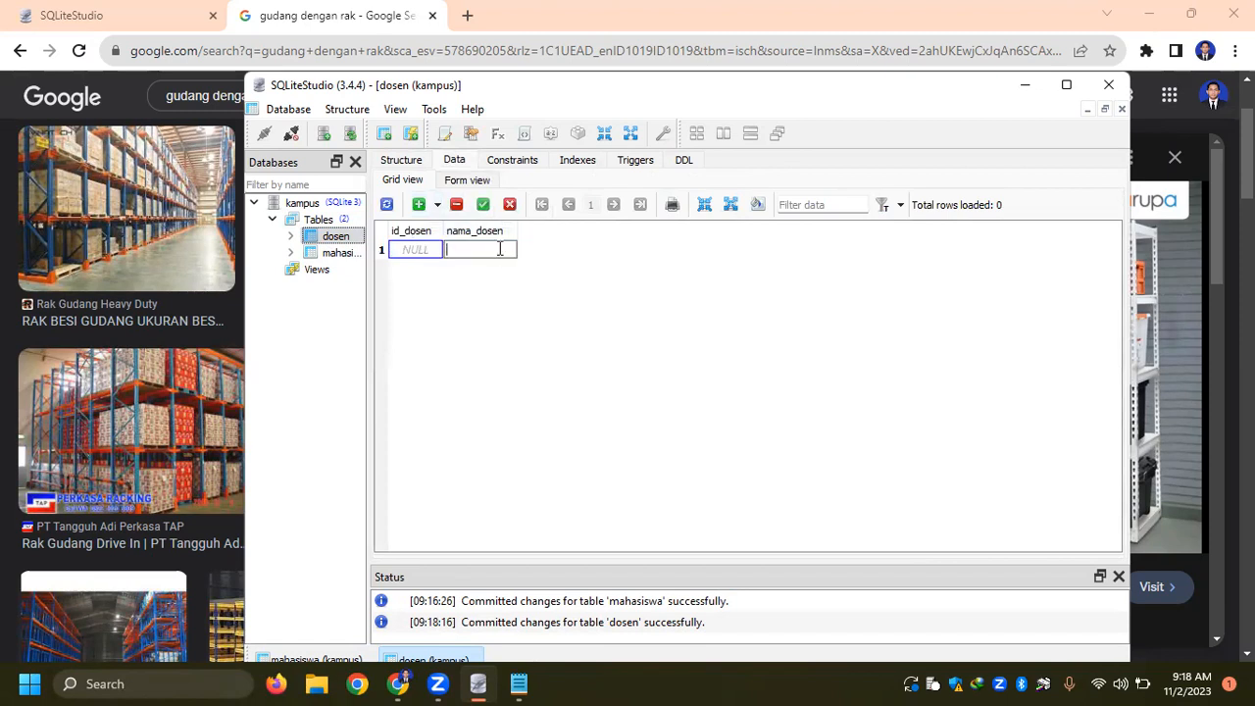
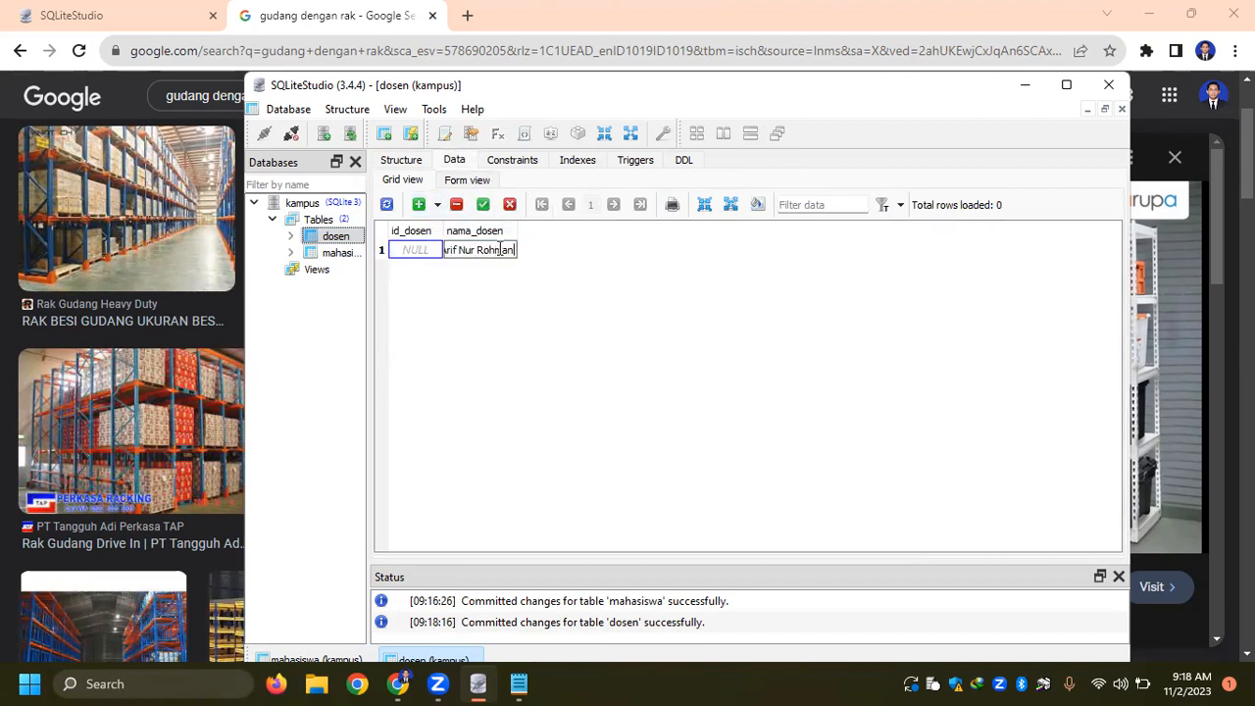
# - Insert another dosen row and move the lecturer's name from the second row's nama_dosen cell to the first row
pyautogui.click(419, 204)
pyautogui.doubleClick(486, 267)
pyautogui.hotkey('ctrl', 'x')
pyautogui.doubleClick(487, 252)
pyautogui.hotkey('ctrl', 'v')
# - Enter the second lecturer's full name in the second row's nama_dosen cell and commit both dosen rows
pyautogui.click(486, 269)
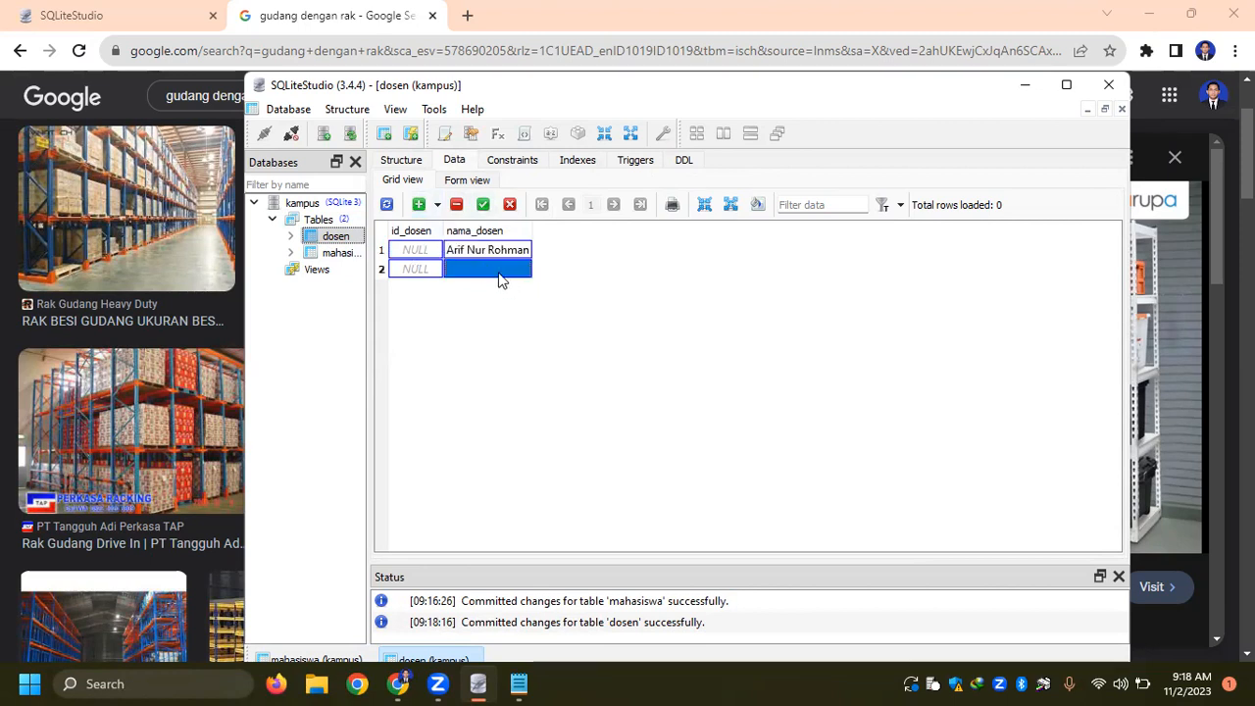
pyautogui.doubleClick(498, 275)
pyautogui.write('Bambang Pamungkas')
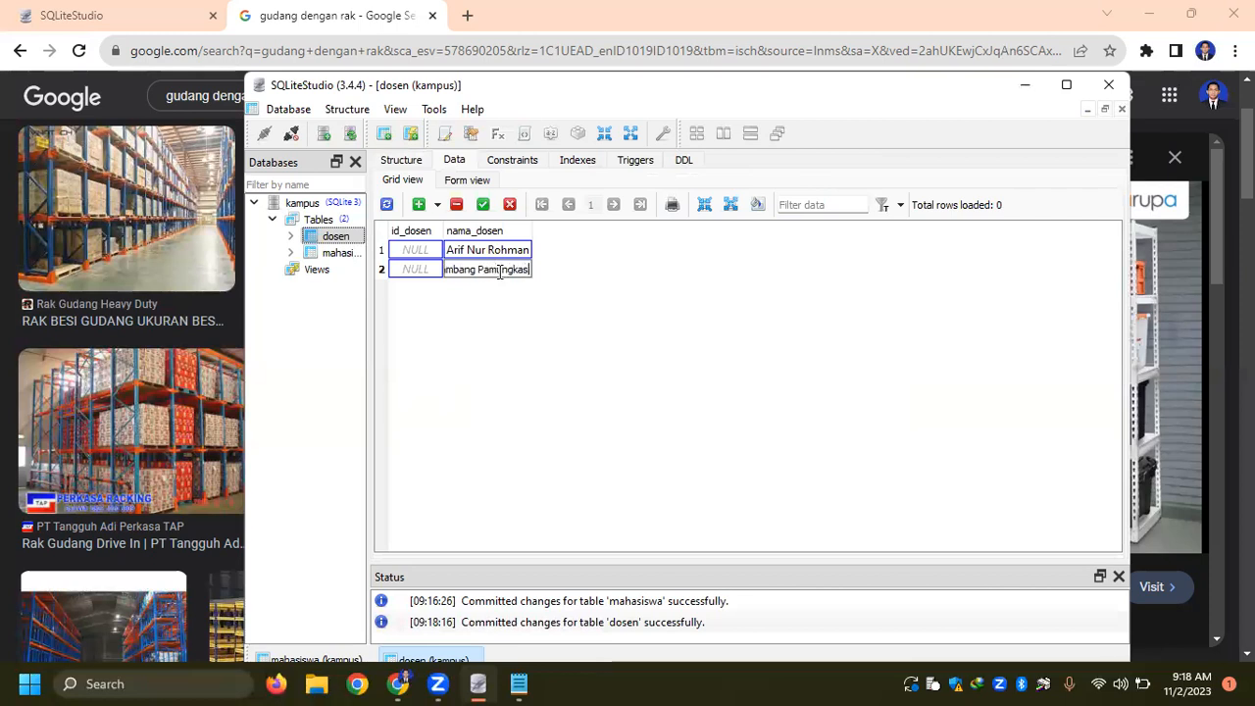
pyautogui.click(483, 207)
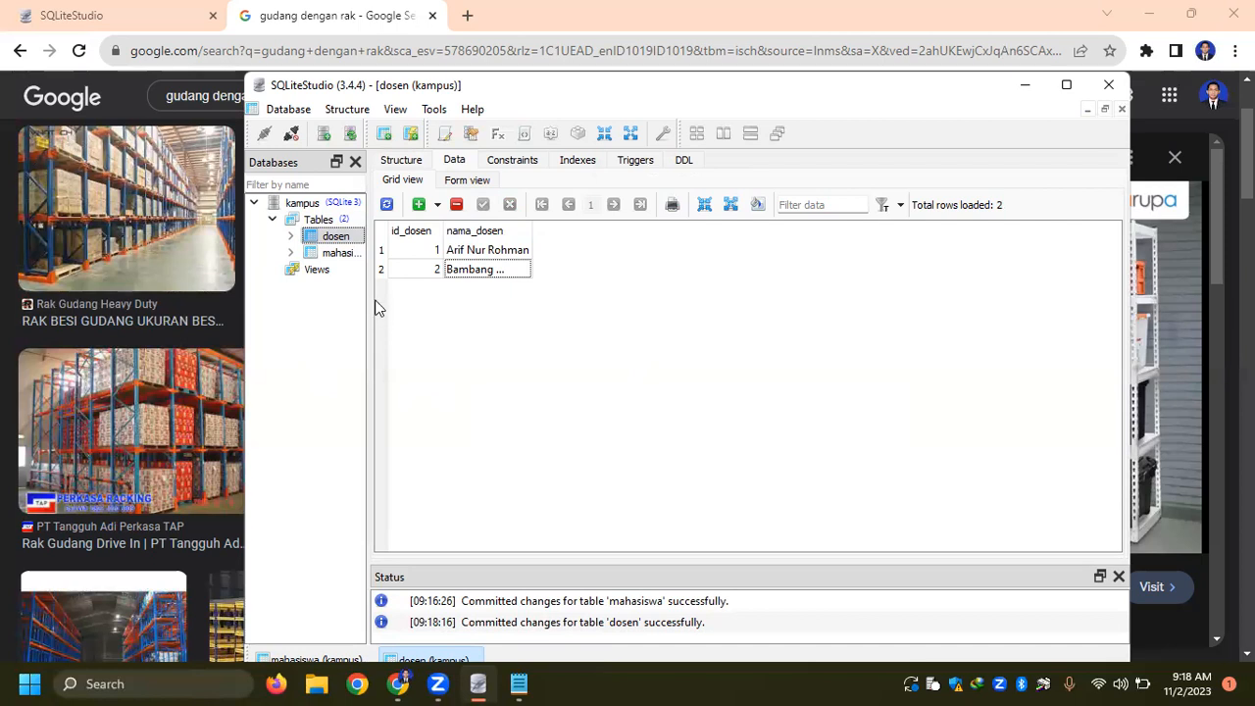
# - Widen the database tree until the full mahasiswa table name fits, and select the dosen table
pyautogui.click(343, 254)
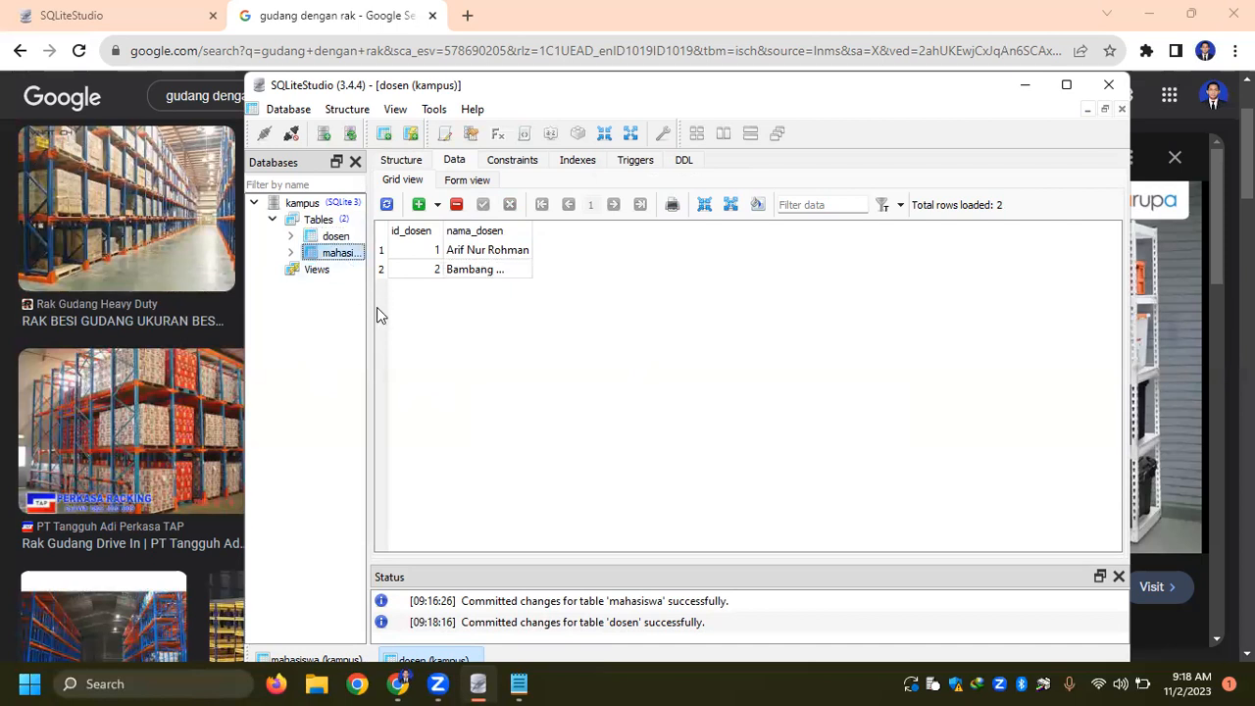
pyautogui.moveTo(371, 306)
pyautogui.mouseDown()
pyautogui.moveTo(404, 305)
pyautogui.moveTo(391, 306)
pyautogui.mouseUp()
pyautogui.click(335, 242)
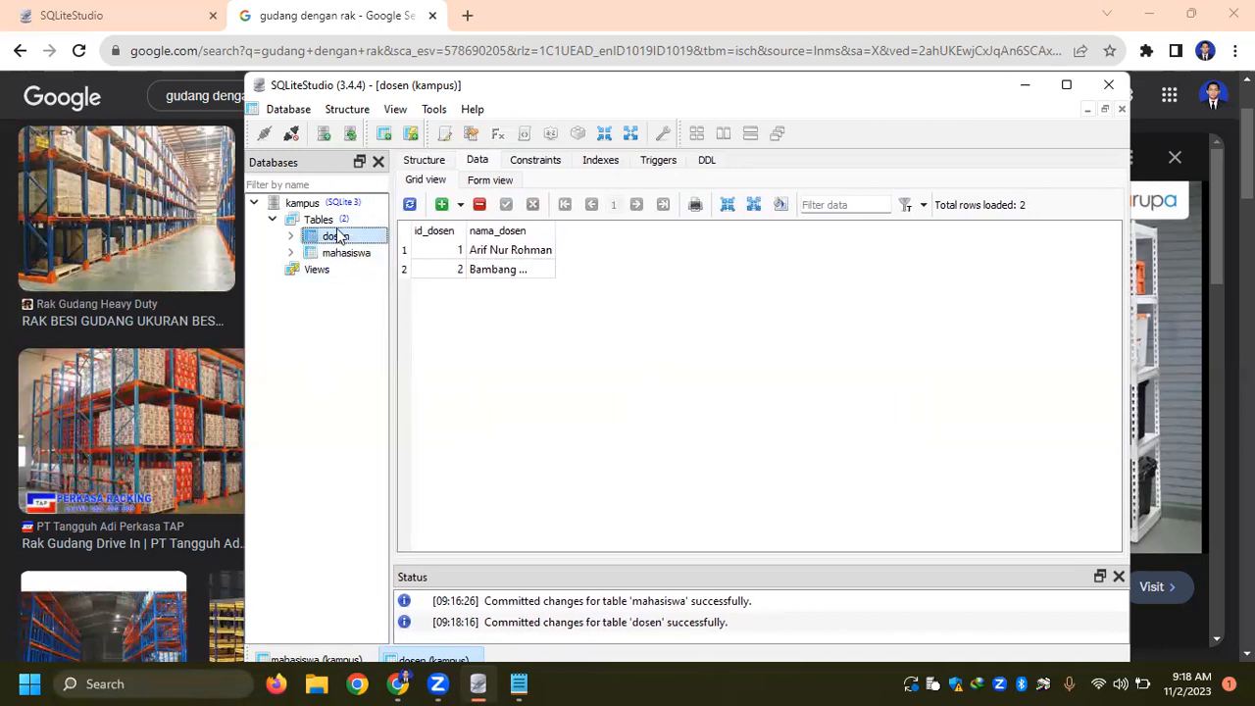
# - Create a new table named makul in kampus and define its first column as id_makul with data type INTEGER
pyautogui.rightClick(339, 225)
pyautogui.click(398, 237)
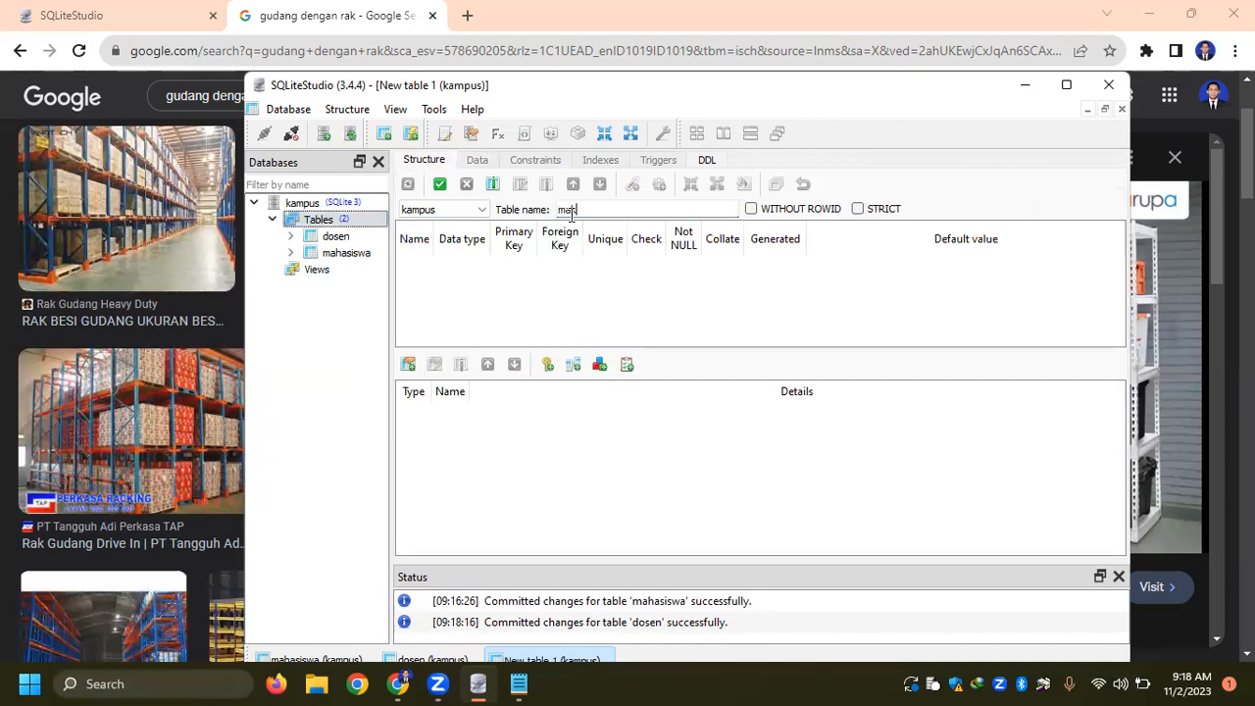
pyautogui.doubleClick(419, 271)
pyautogui.write('id_makul')
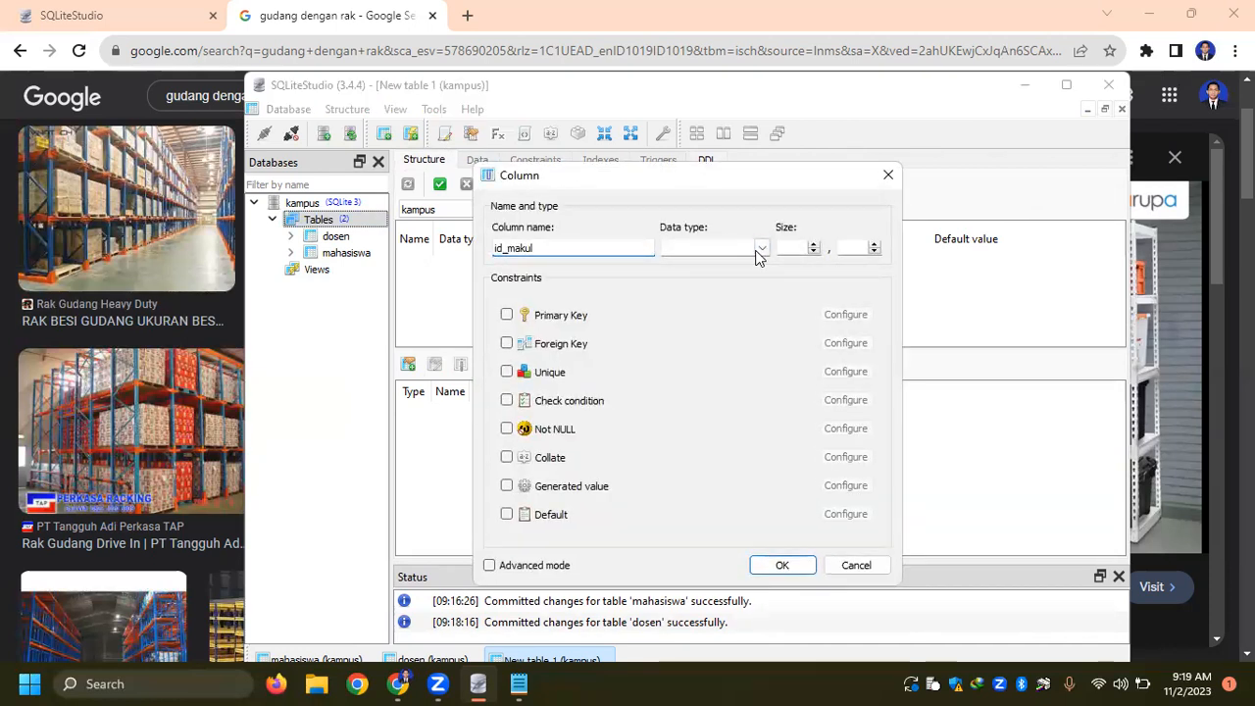
pyautogui.click(761, 248)
pyautogui.click(686, 286)
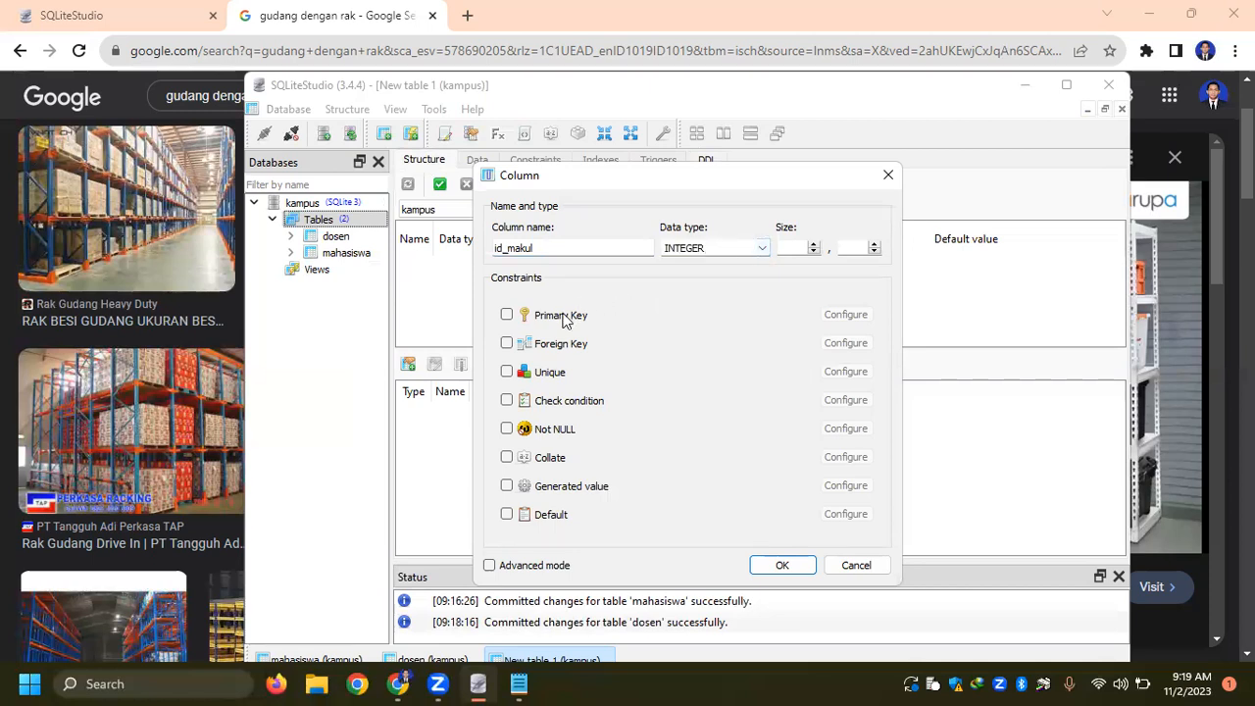
# - Make id_makul the primary key with autoincrement and add the column to the makul table
pyautogui.click(523, 315)
pyautogui.click(827, 316)
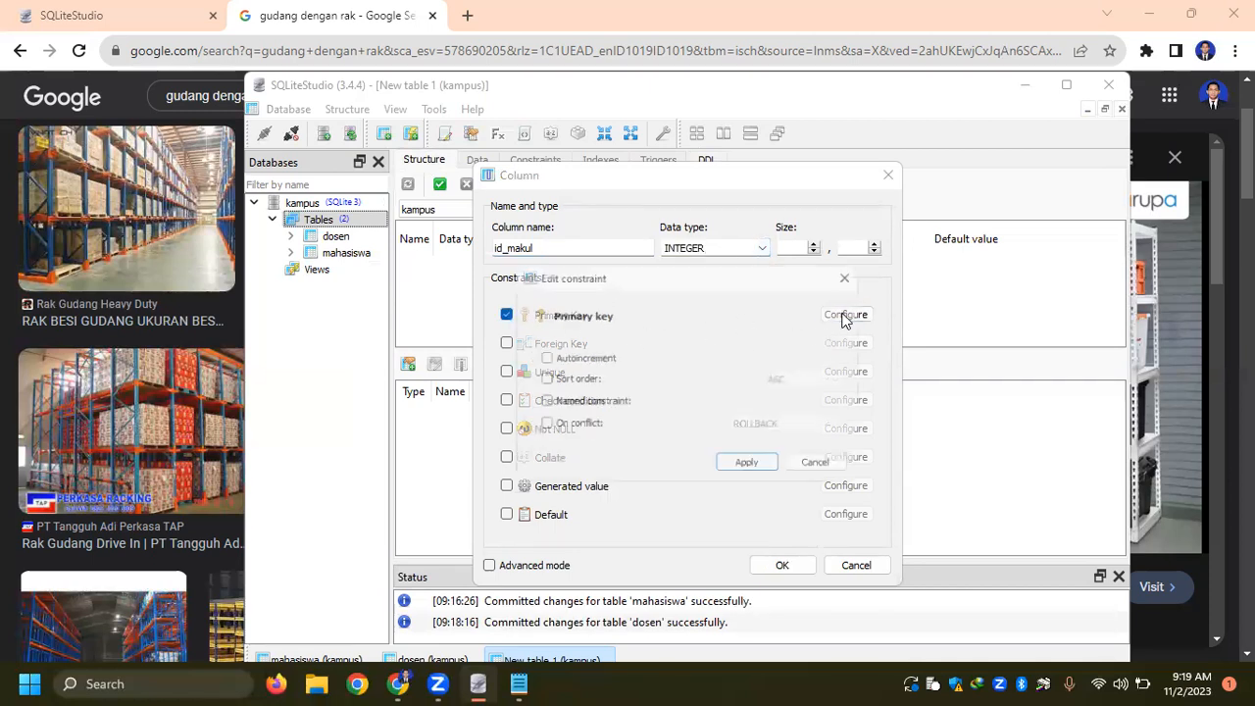
pyautogui.click(577, 359)
pyautogui.click(750, 470)
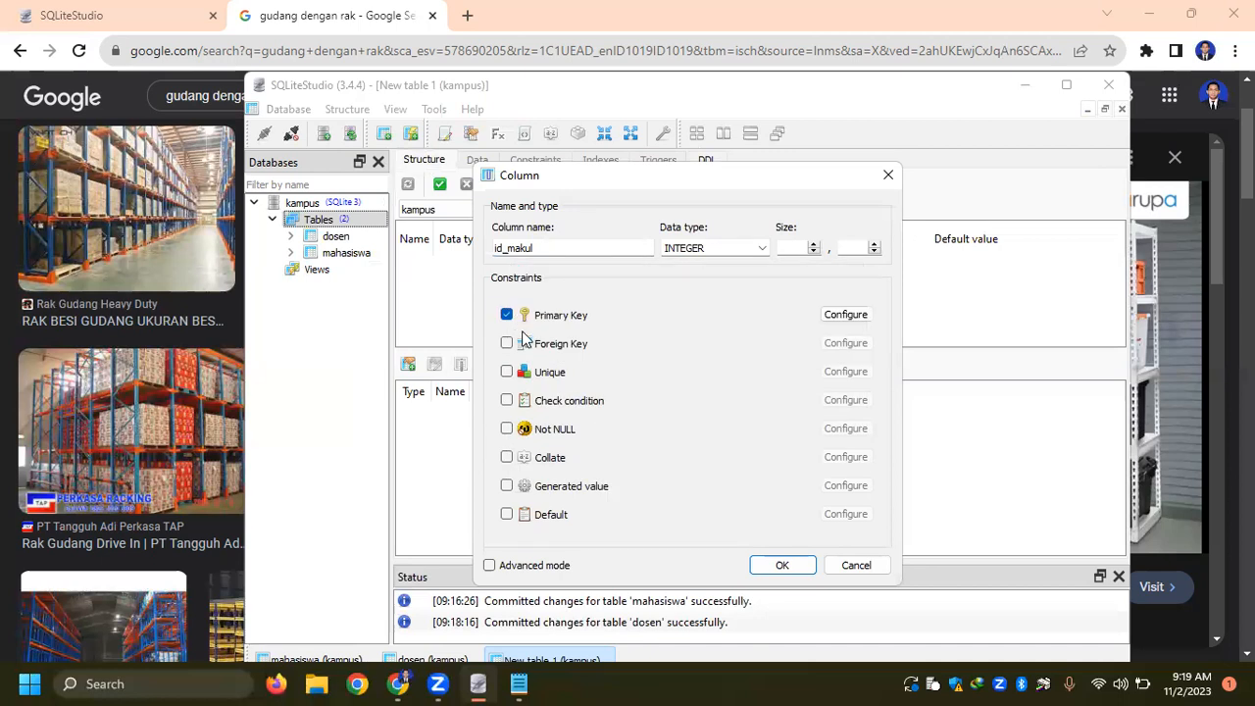
pyautogui.click(777, 564)
# - Add a second column named id_dosen with data type INTEGER to the makul table
pyautogui.doubleClick(437, 291)
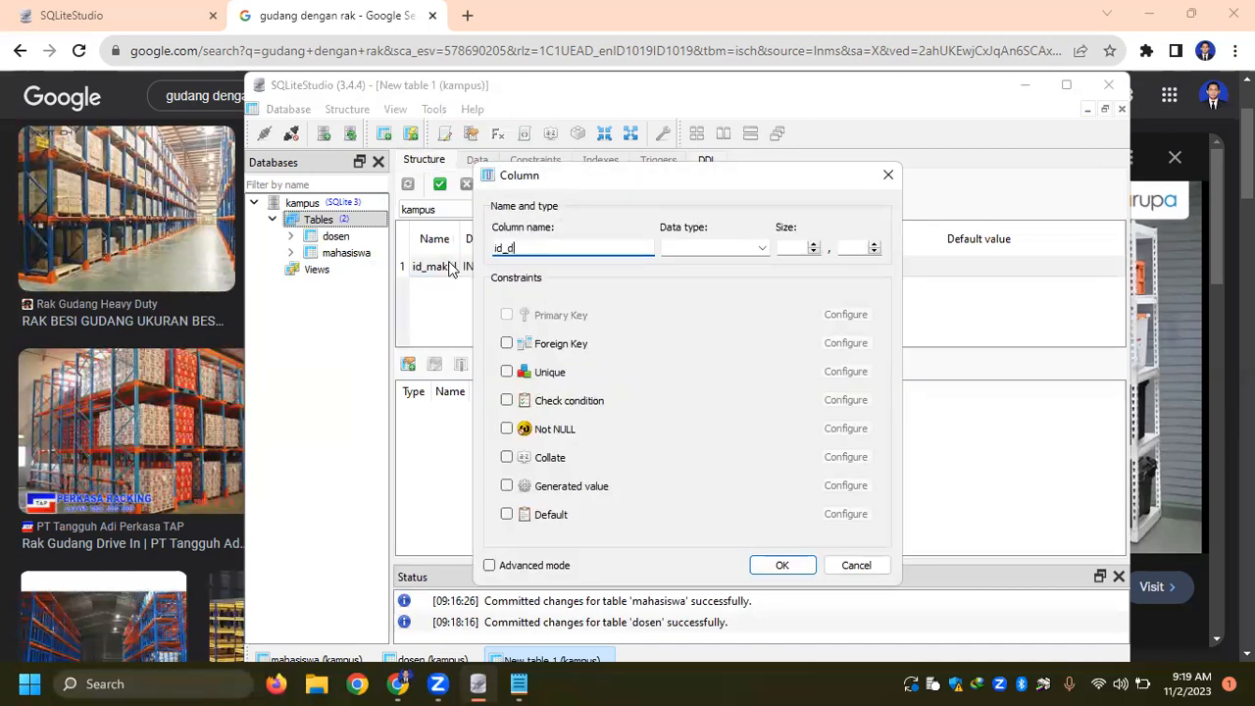
pyautogui.click(760, 249)
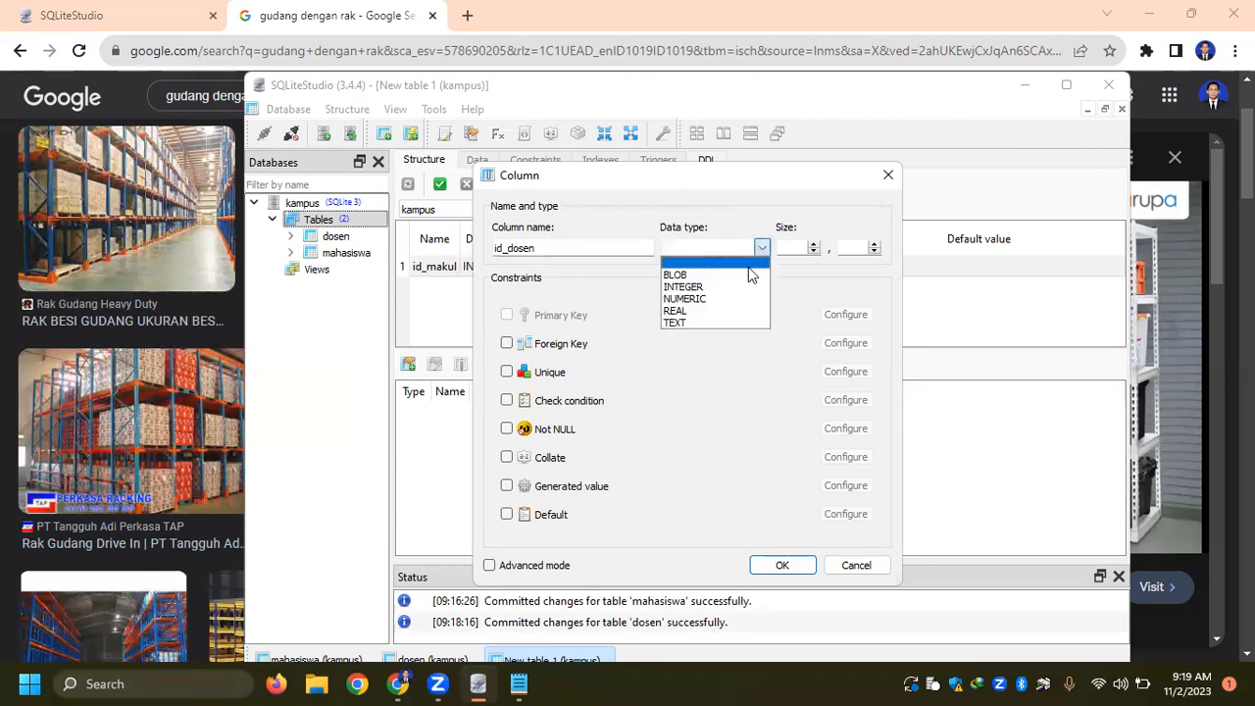
pyautogui.click(703, 286)
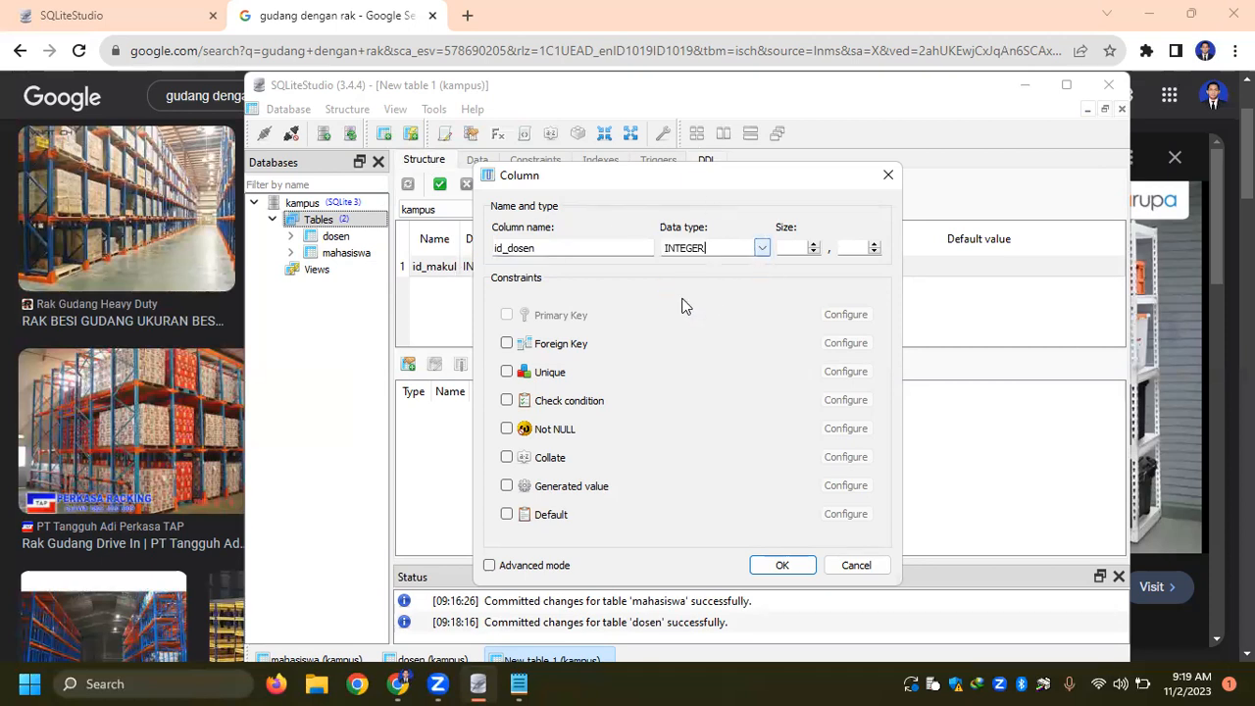
pyautogui.click(781, 565)
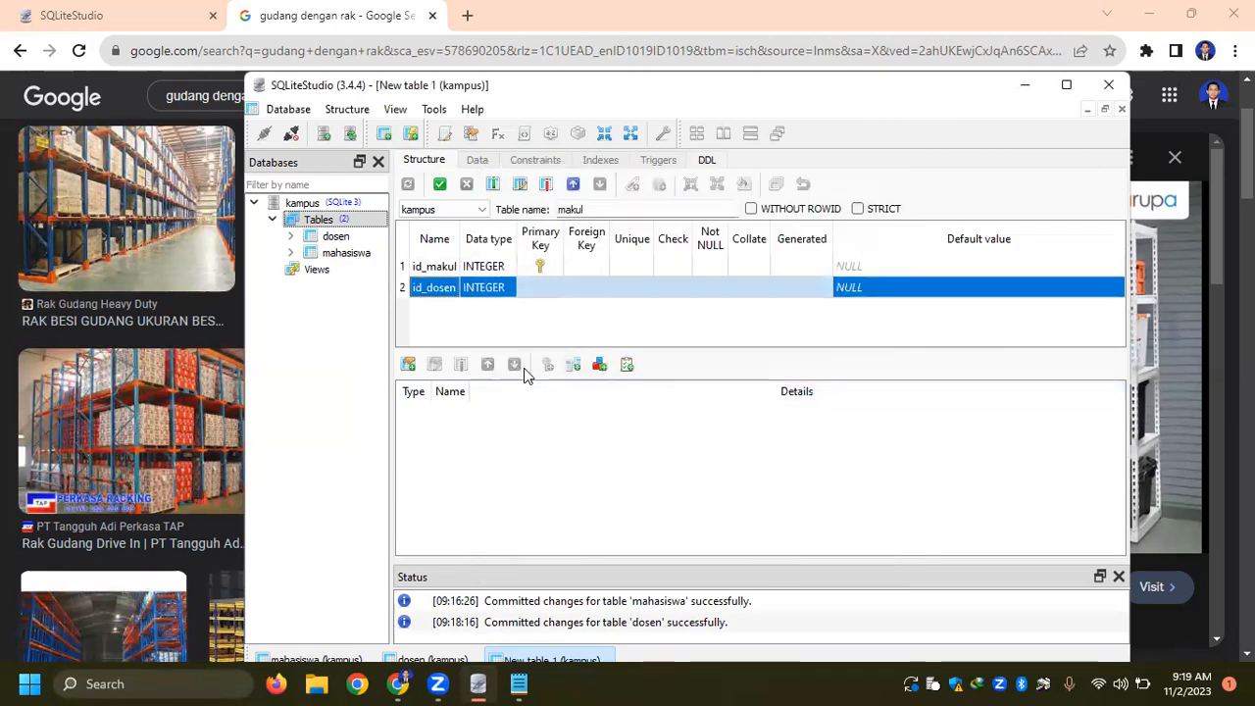
pyautogui.doubleClick(439, 291)
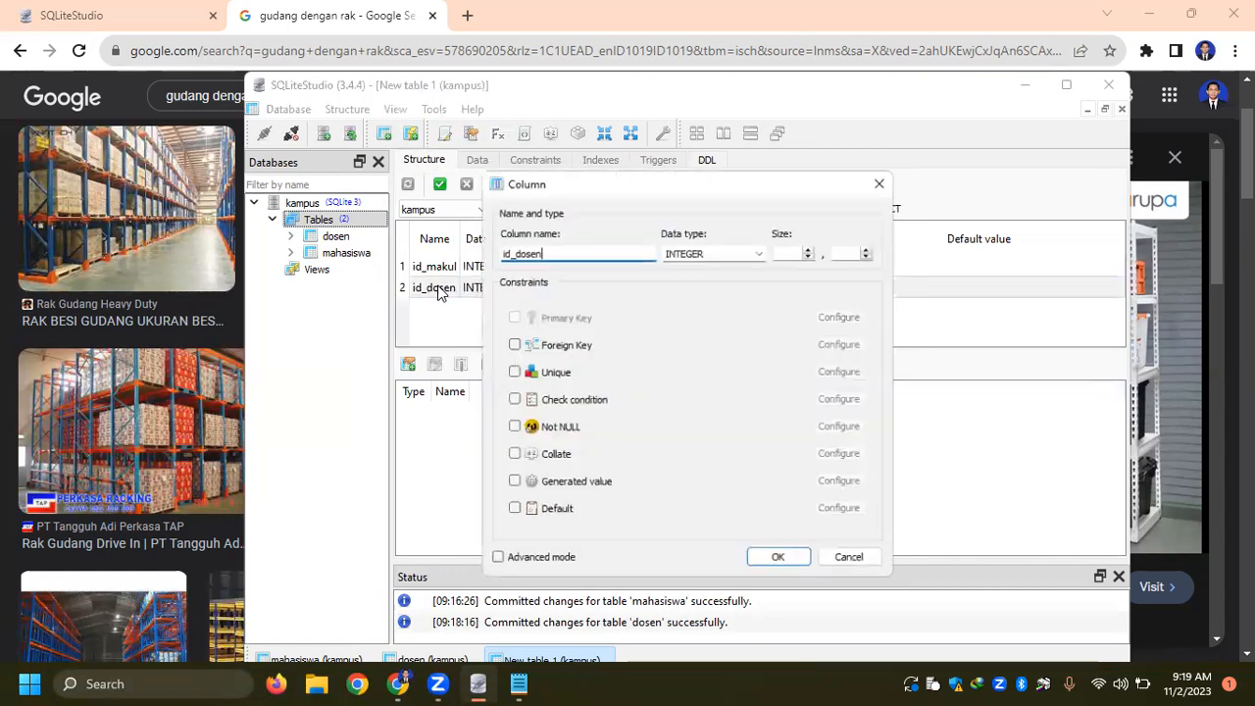
pyautogui.click(506, 344)
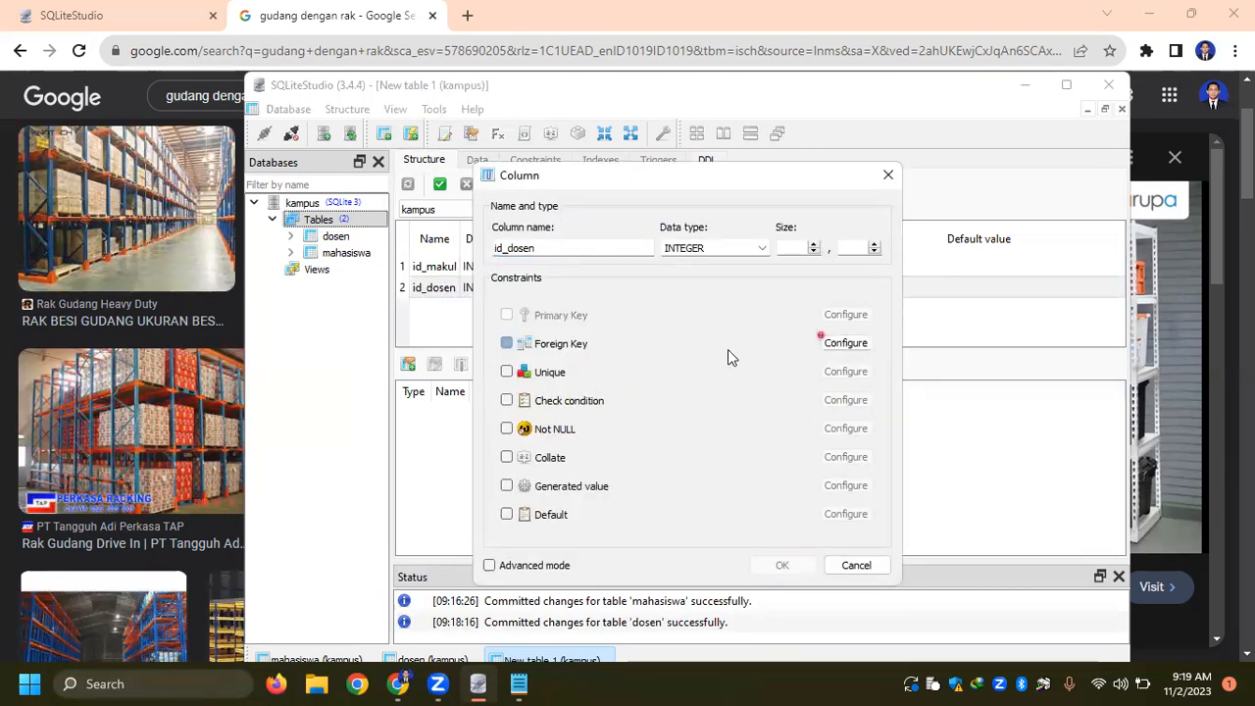
pyautogui.click(847, 344)
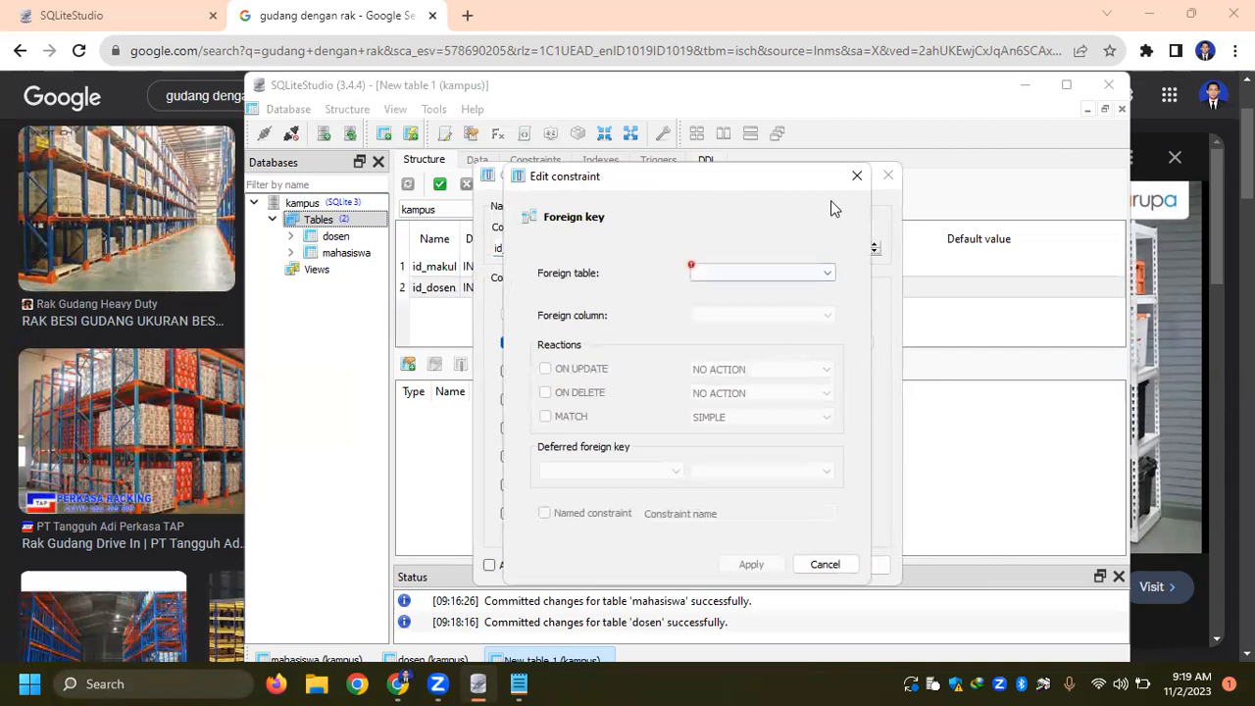
pyautogui.click(856, 177)
pyautogui.click(506, 344)
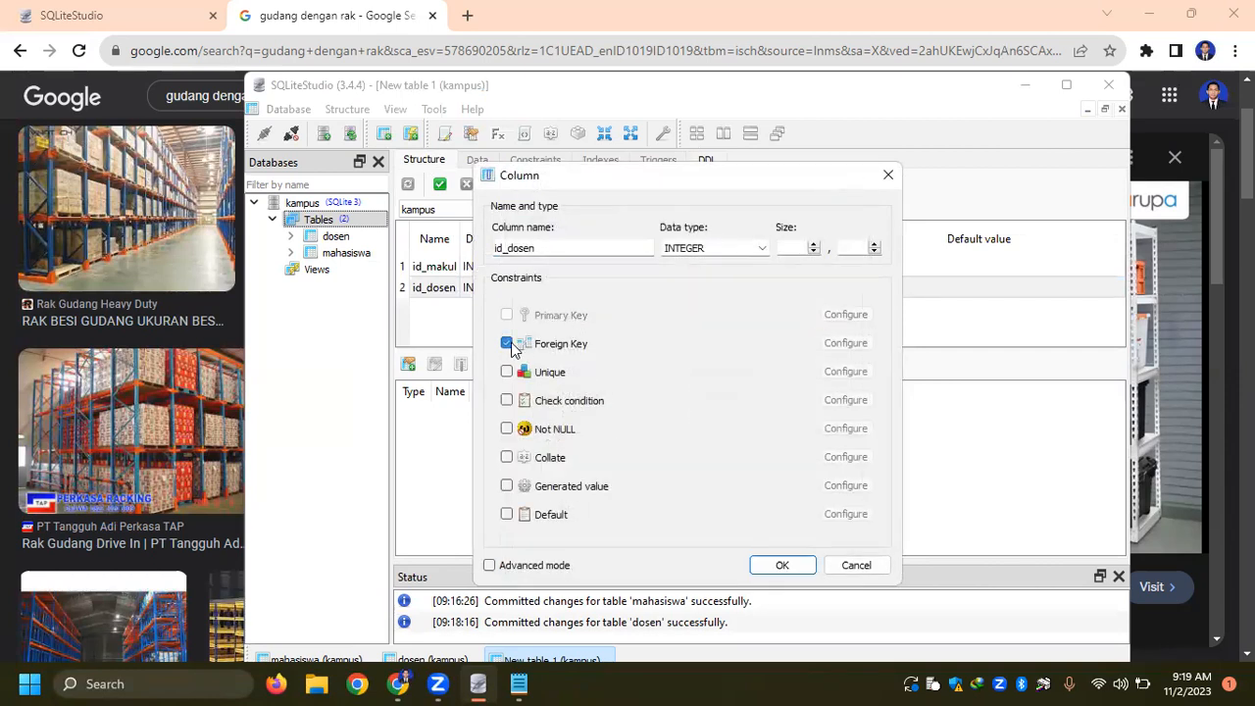
pyautogui.click(846, 563)
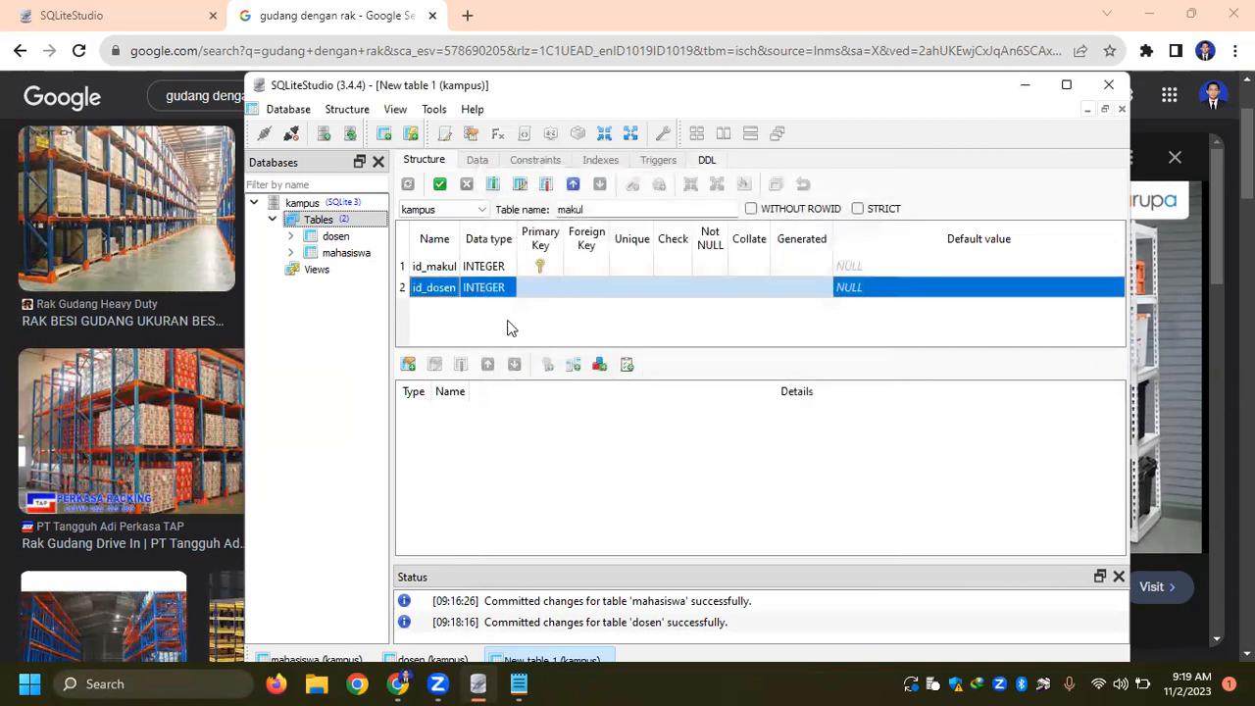
# - Add a third column named nama_makul with data type TEXT and commit the makul table structure
pyautogui.doubleClick(420, 306)
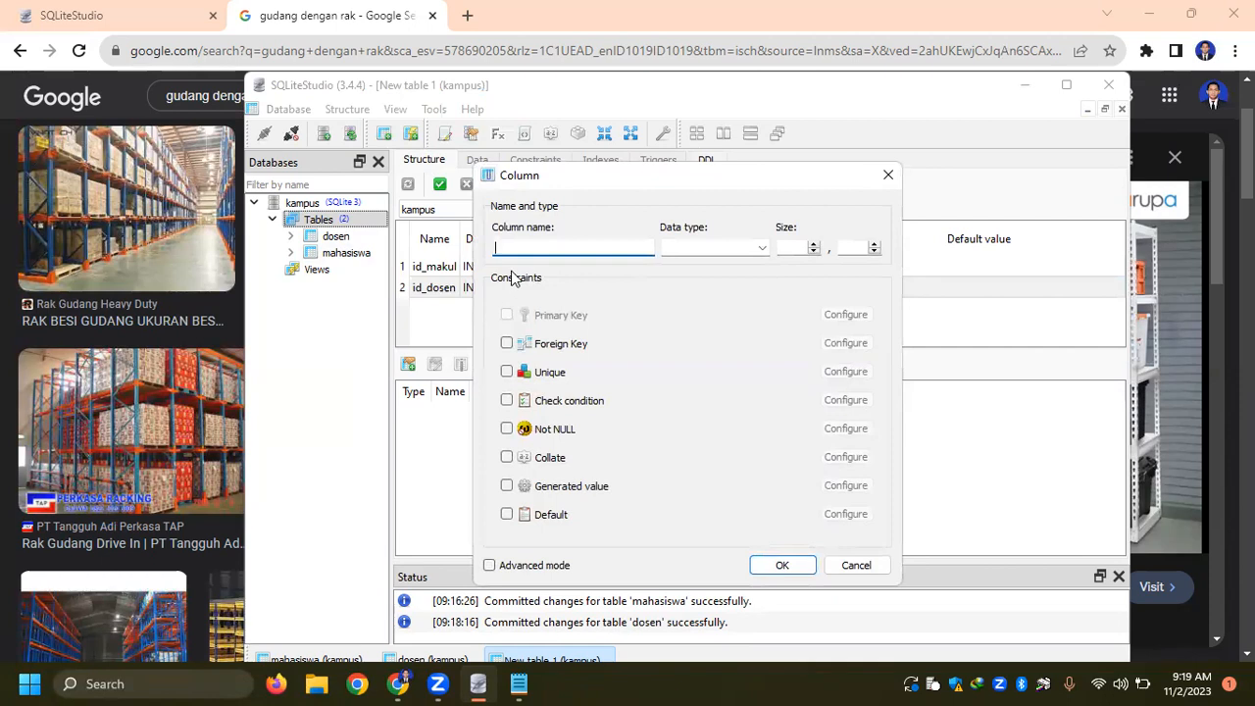
pyautogui.write('nama_makul')
pyautogui.click(761, 249)
pyautogui.click(700, 323)
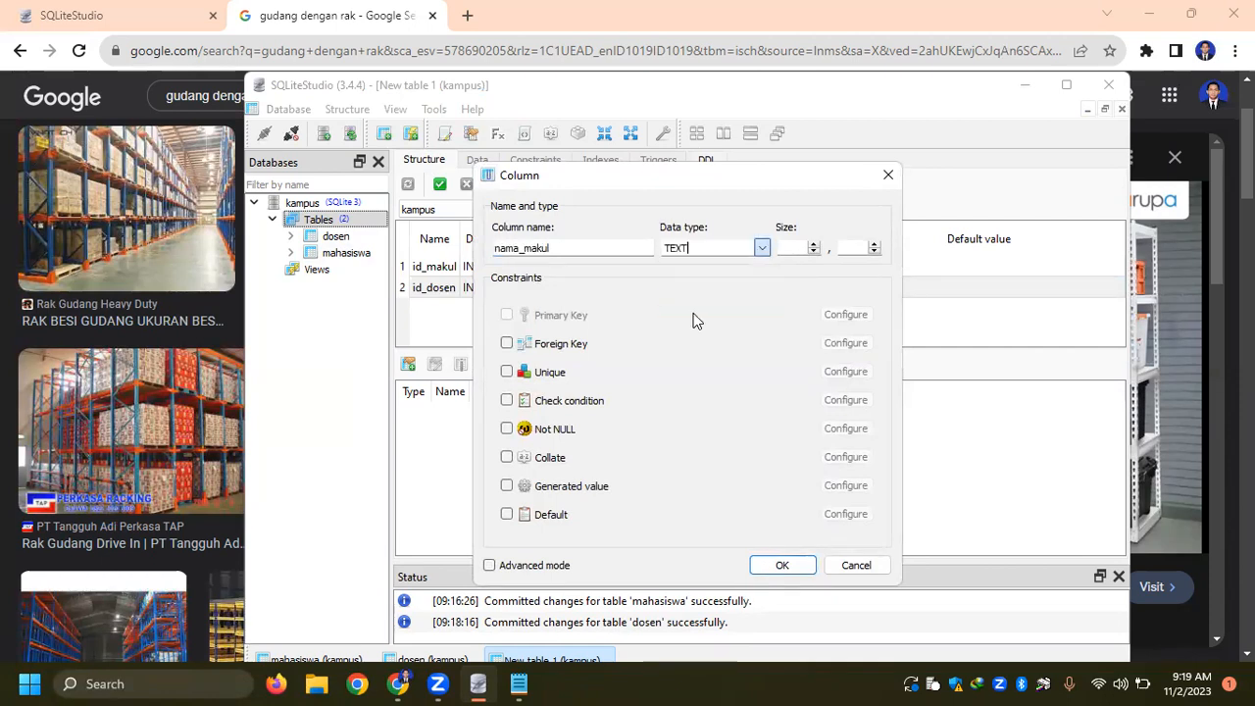
pyautogui.click(782, 565)
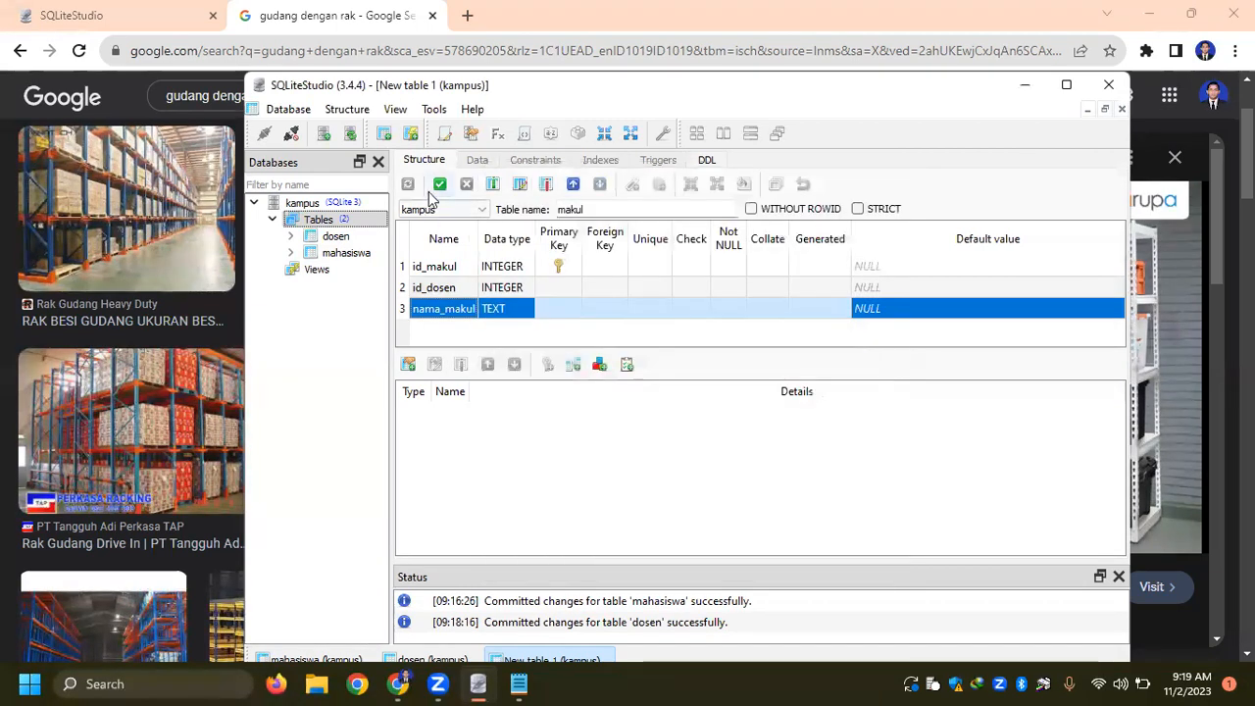
pyautogui.click(440, 184)
pyautogui.click(810, 529)
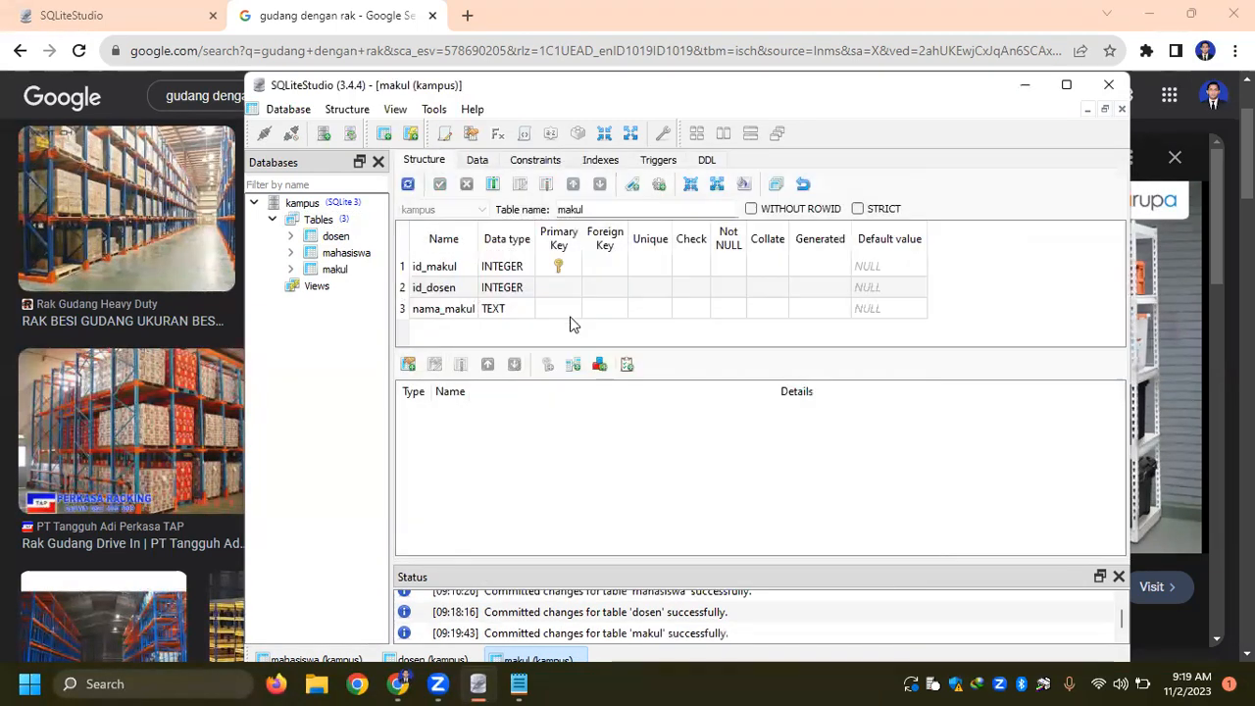
# - Insert three rows in the makul data and fill the first with id_dosen 1 and nama_makul Bahasa Pemrograman
pyautogui.click(477, 159)
pyautogui.click(441, 204)
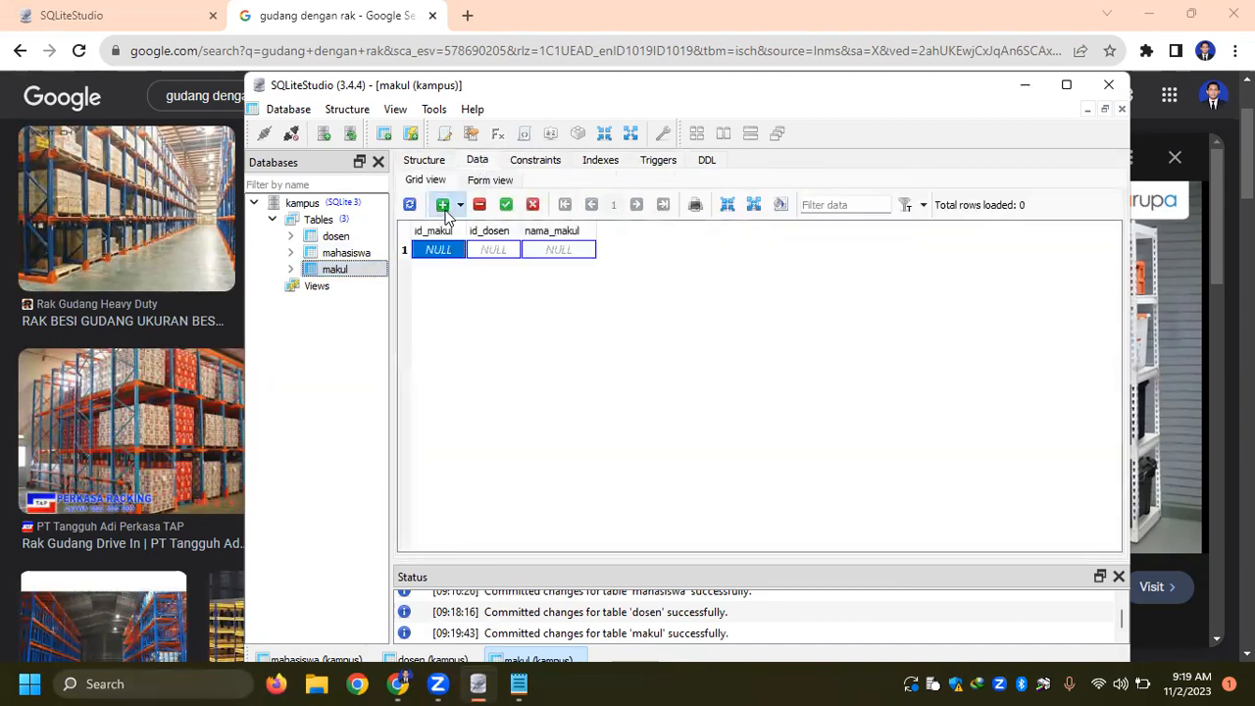
pyautogui.click(441, 204)
pyautogui.click(441, 204)
pyautogui.click(493, 251)
pyautogui.doubleClick(493, 251)
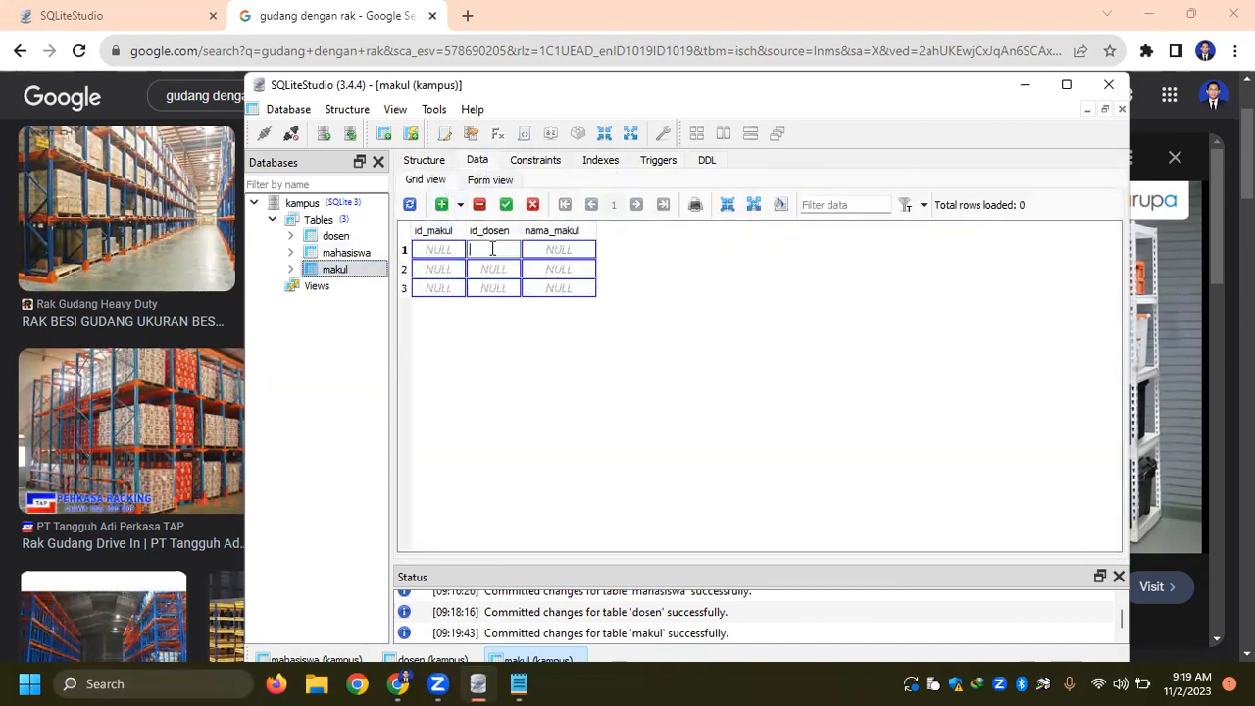
pyautogui.doubleClick(567, 251)
pyautogui.write('Bahasa Pemrograman')
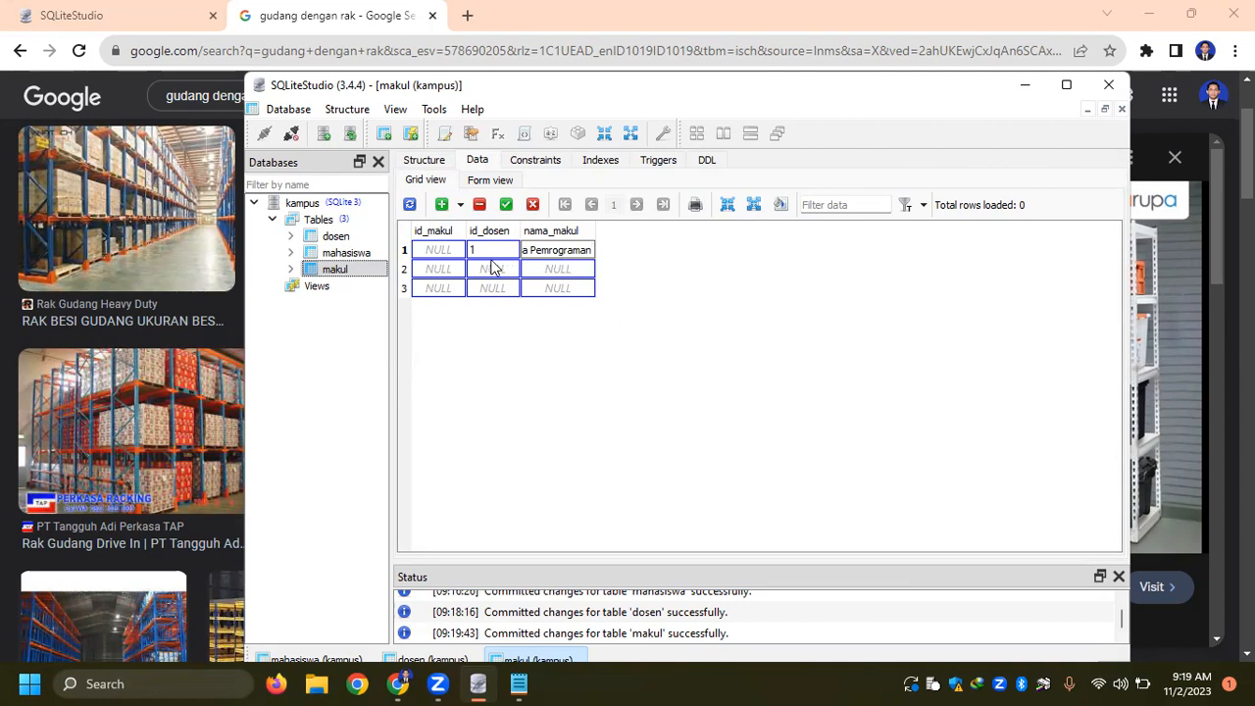
# - Set id_dosen to 1 in the second makul row and open its nama_makul cell for editing
pyautogui.doubleClick(493, 268)
pyautogui.write('1')
pyautogui.click(554, 271)
pyautogui.doubleClick(553, 272)
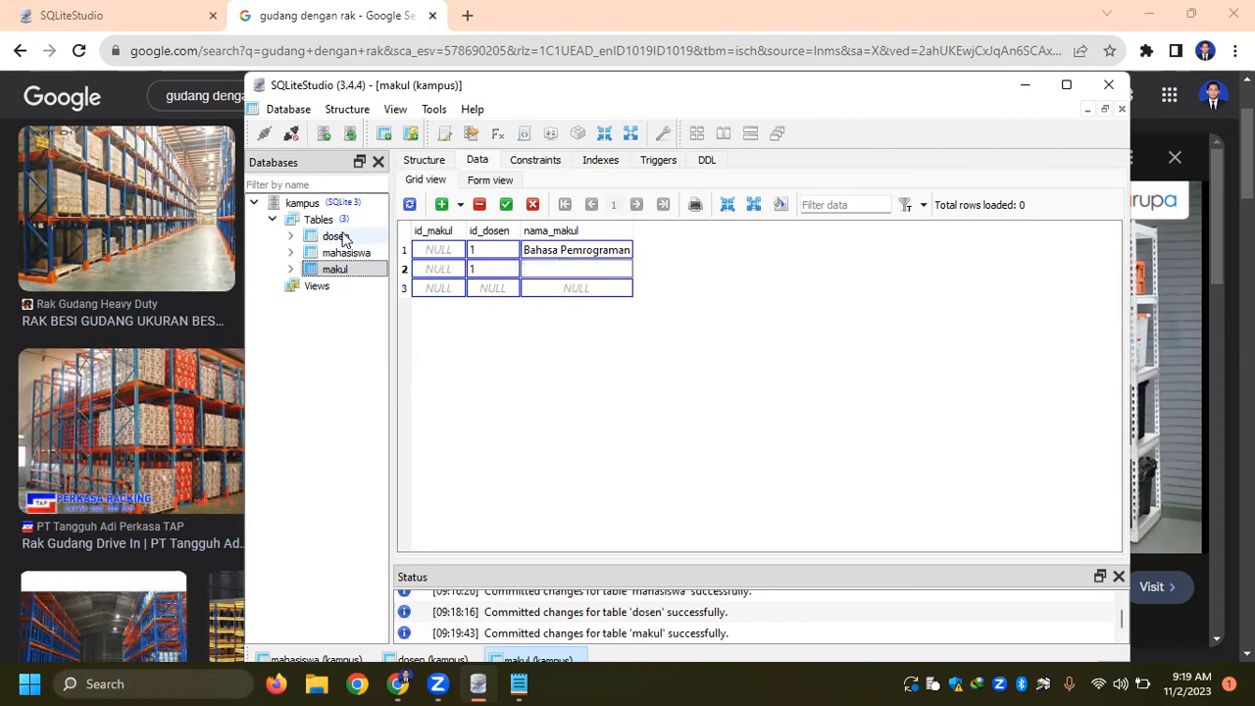
# - Fill the third makul row with id_dosen 2 and nama_makul Olah Raga
pyautogui.click(494, 287)
pyautogui.doubleClick(494, 286)
pyautogui.write('2')
pyautogui.doubleClick(556, 289)
pyautogui.write('Olah Raga')
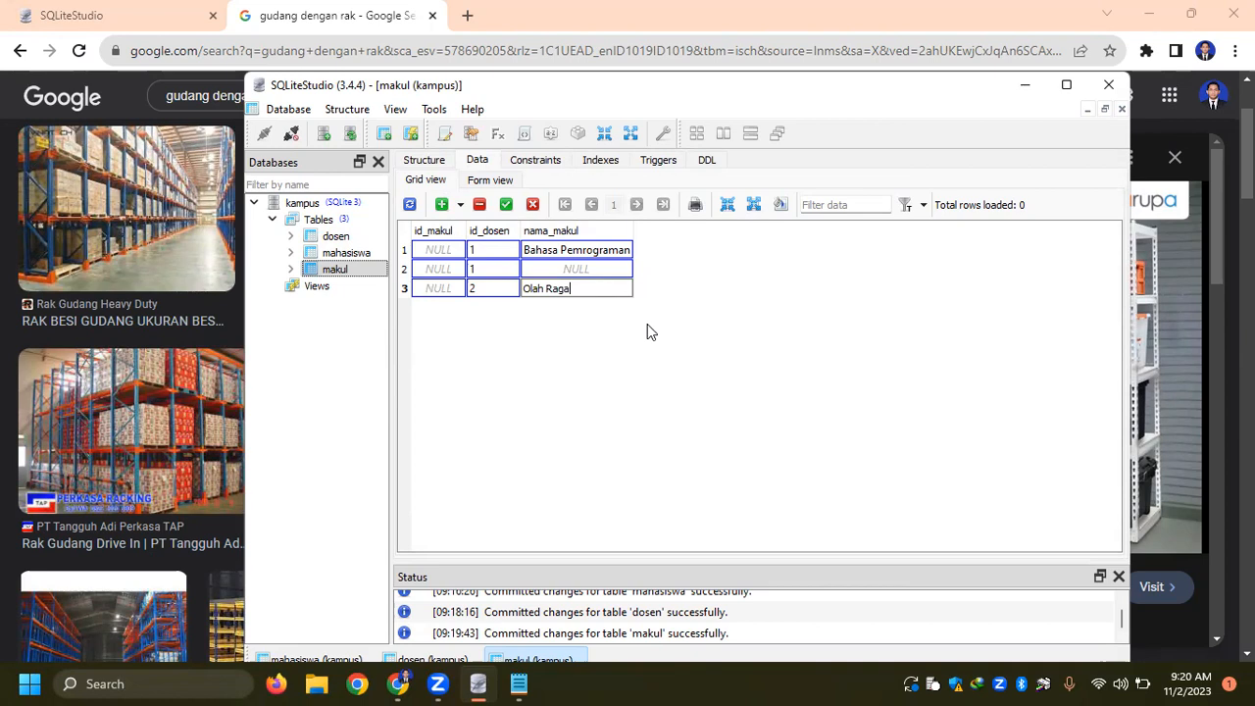
# - Enter Sistem Rekomendasi as nama_makul in the second row and commit the three makul rows
pyautogui.doubleClick(593, 271)
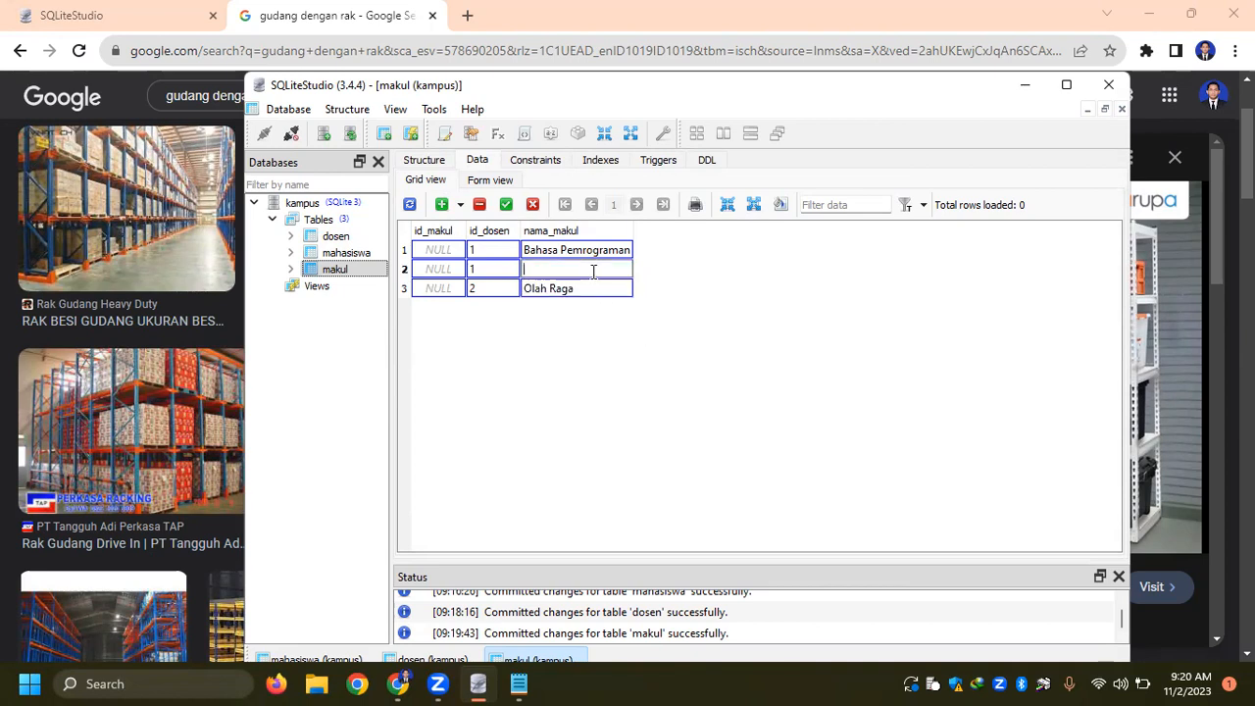
pyautogui.write('Sistem Rekomendasi')
pyautogui.press('Return')
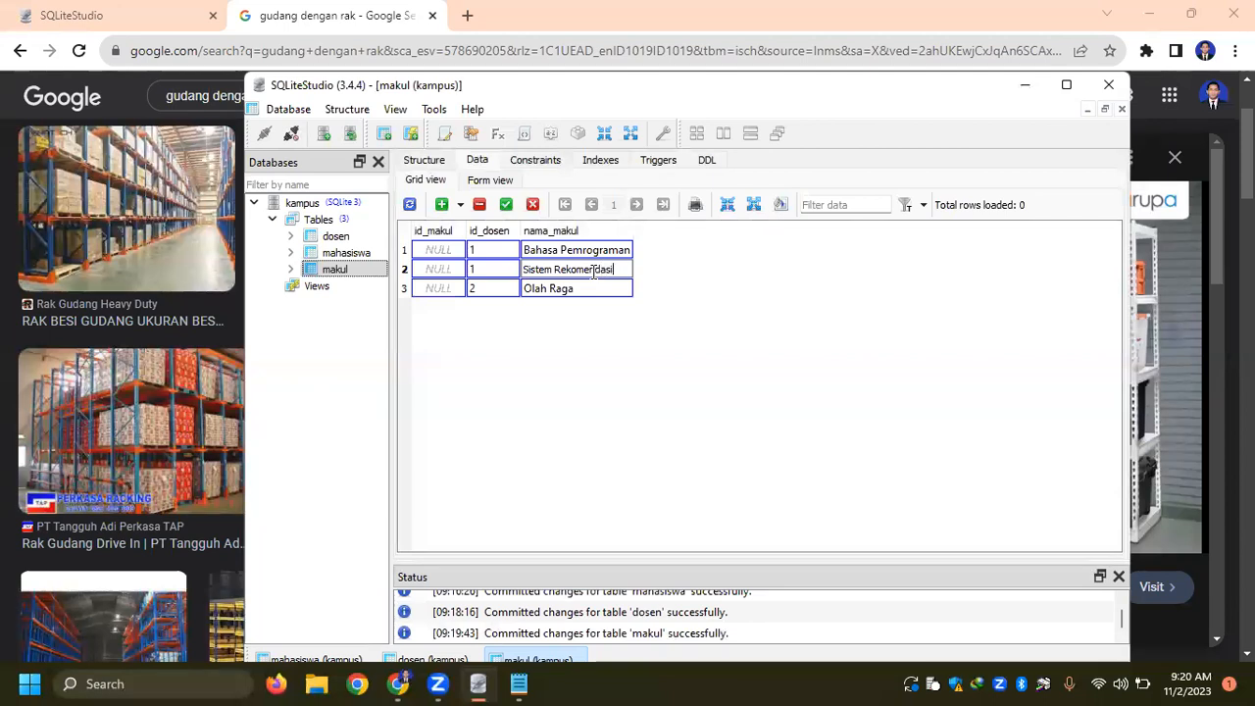
pyautogui.click(505, 204)
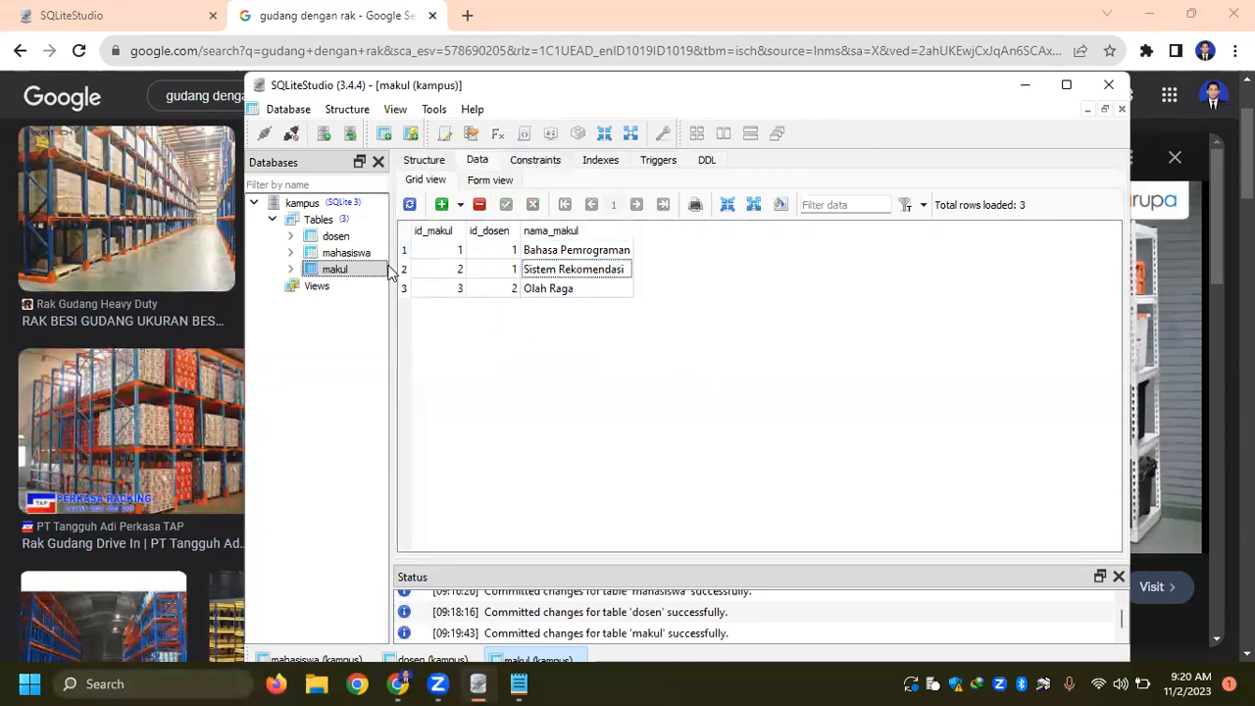
# - Review the stored rows of the dosen, mahasiswa and makul tables one after another
pyautogui.click(338, 236)
pyautogui.click(339, 253)
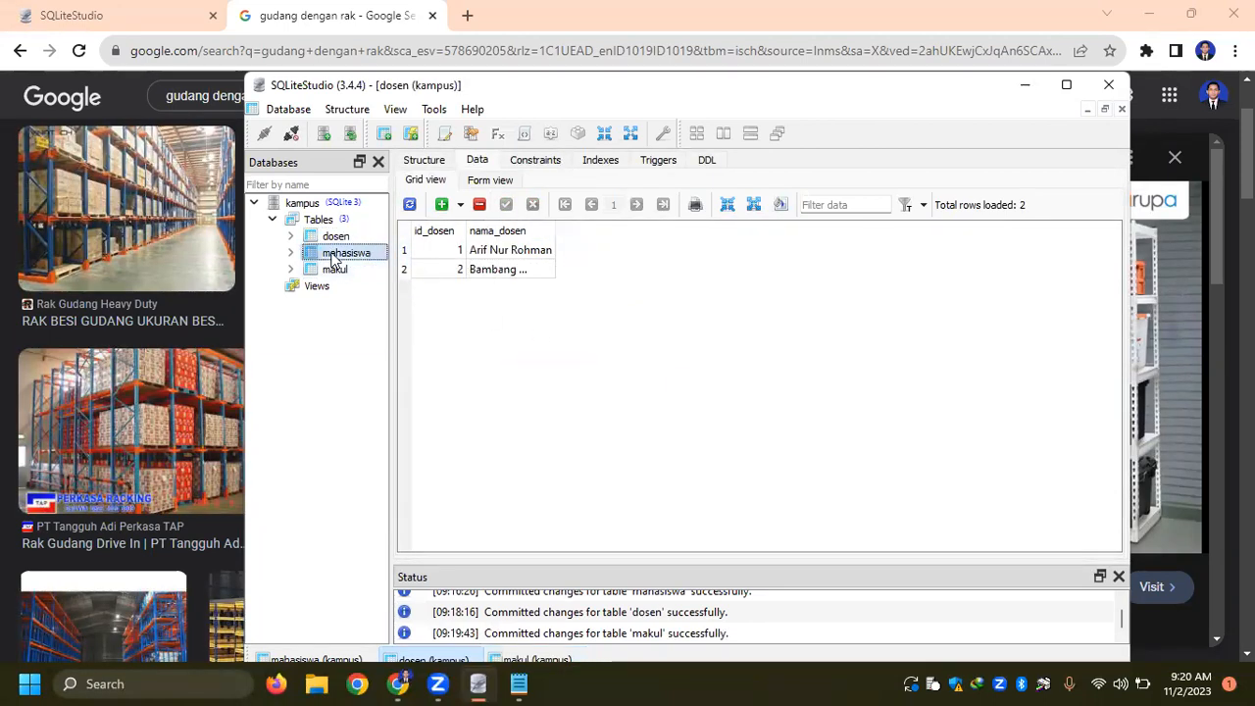
pyautogui.click(335, 269)
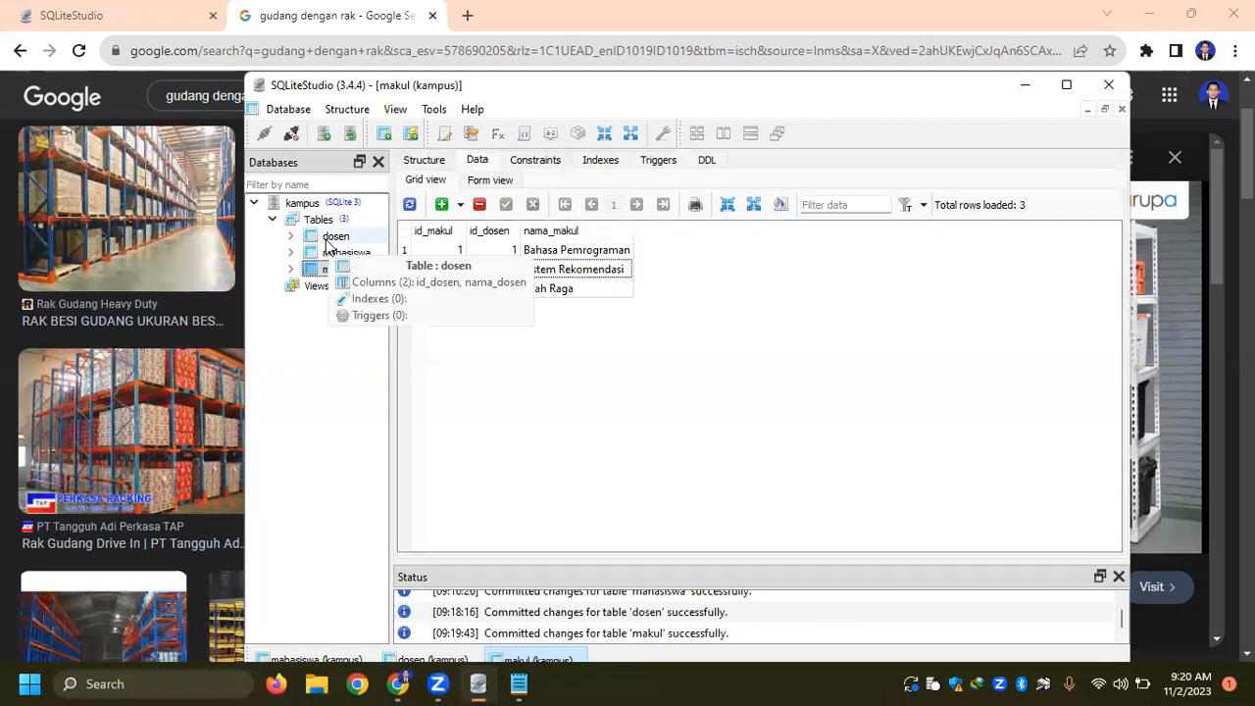
pyautogui.click(335, 237)
pyautogui.click(338, 253)
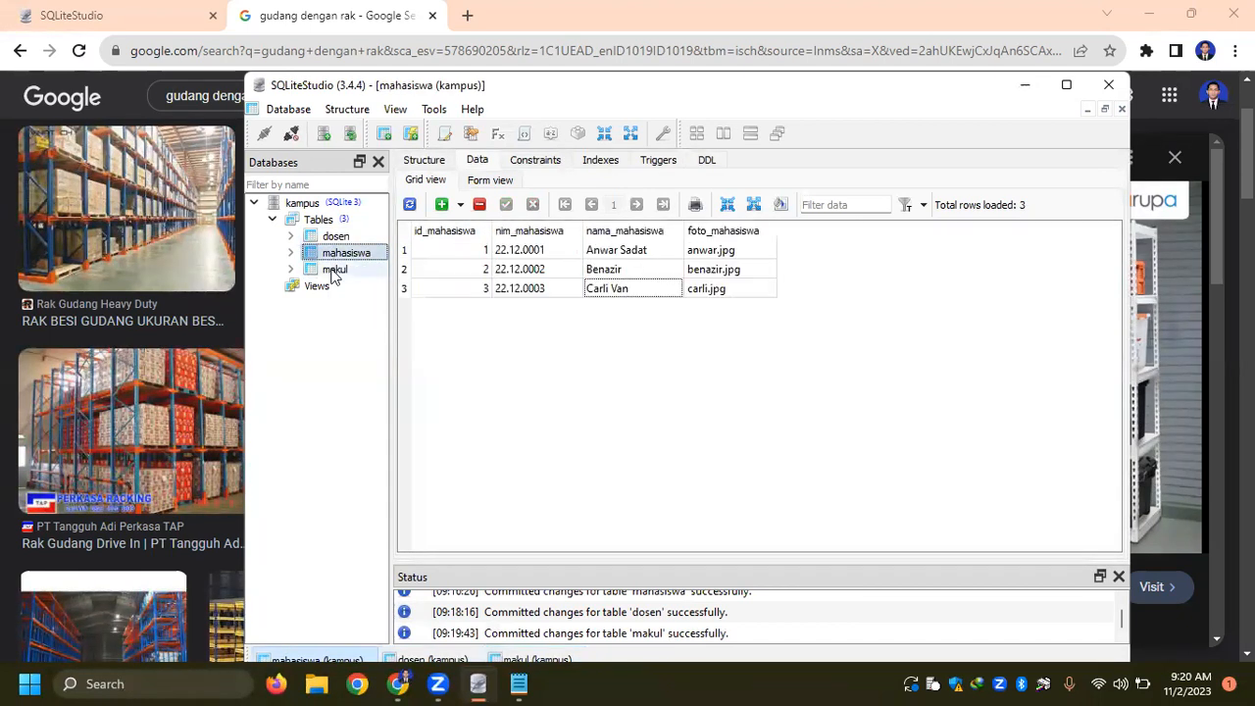
pyautogui.click(335, 270)
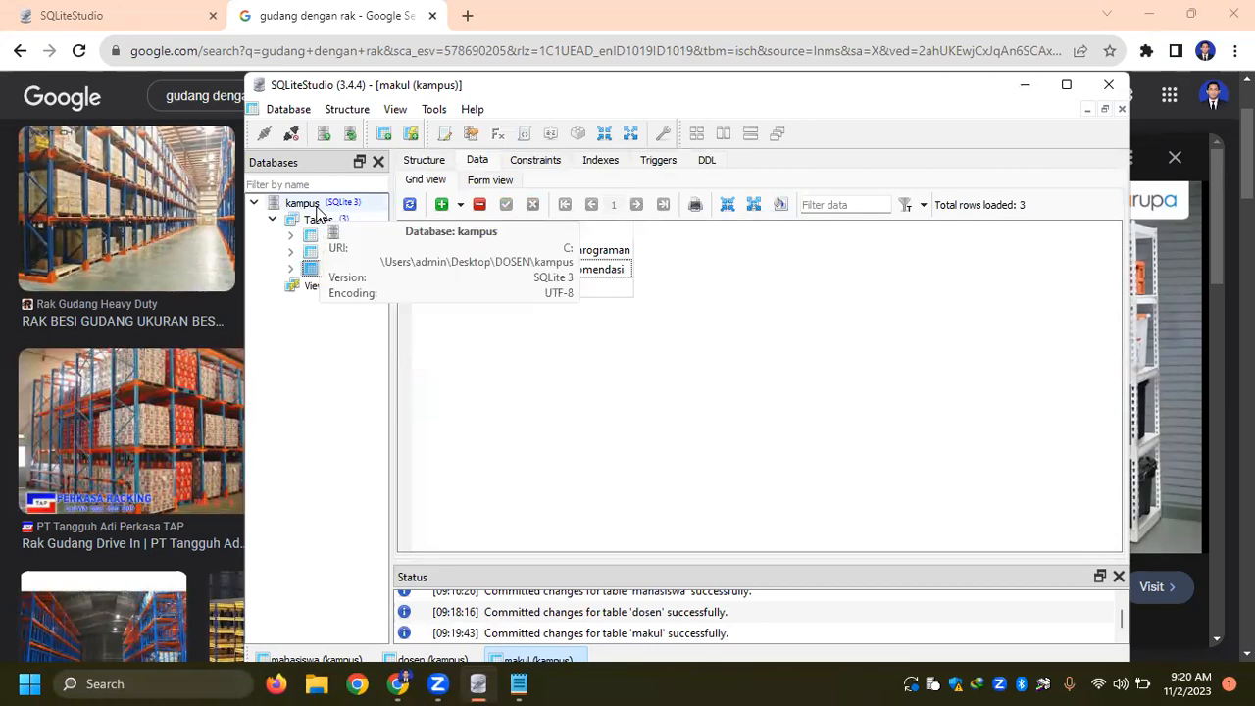